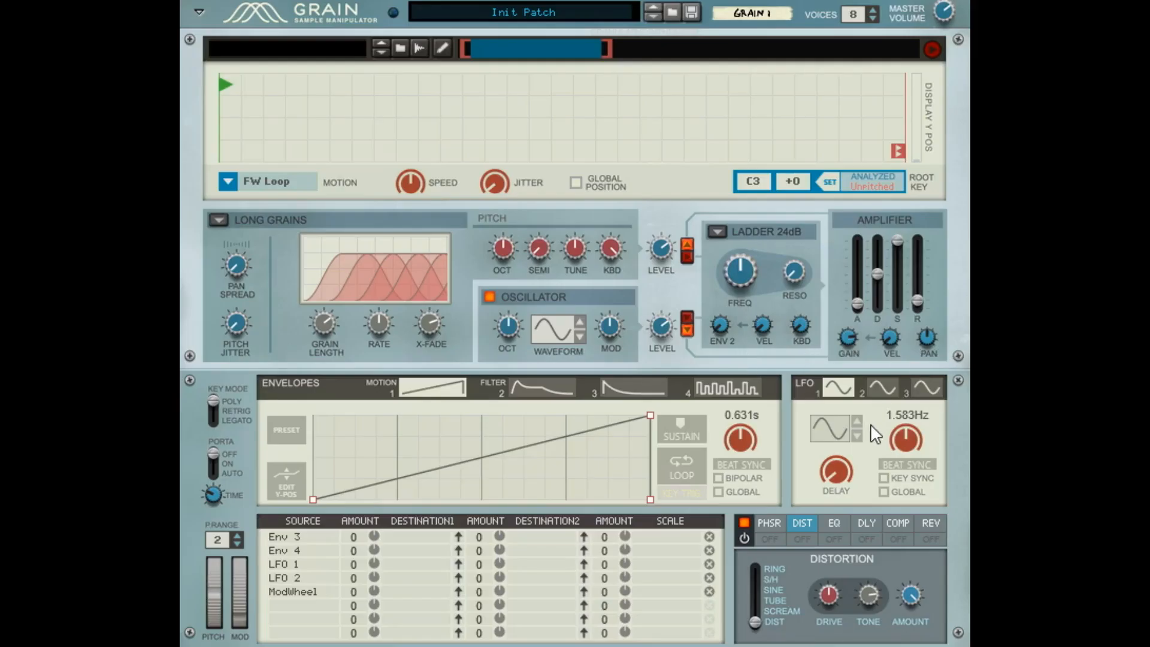
Load the Dark Plasma patch from the patch list and switch on to the Delmar patch
click(333, 16)
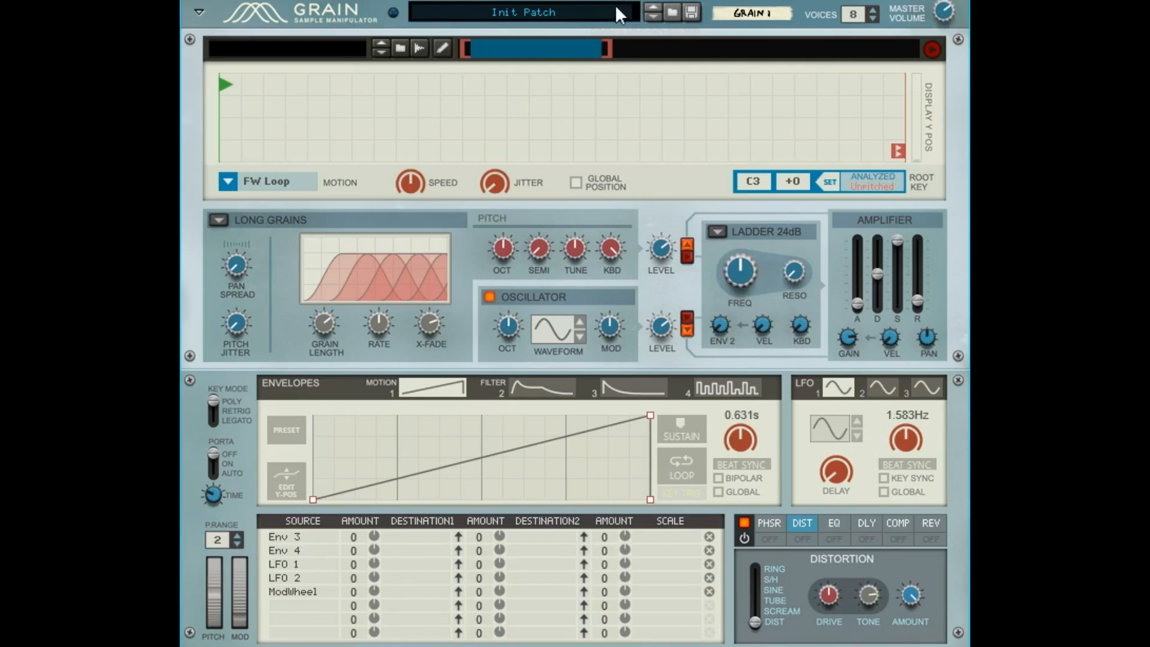
click(574, 13)
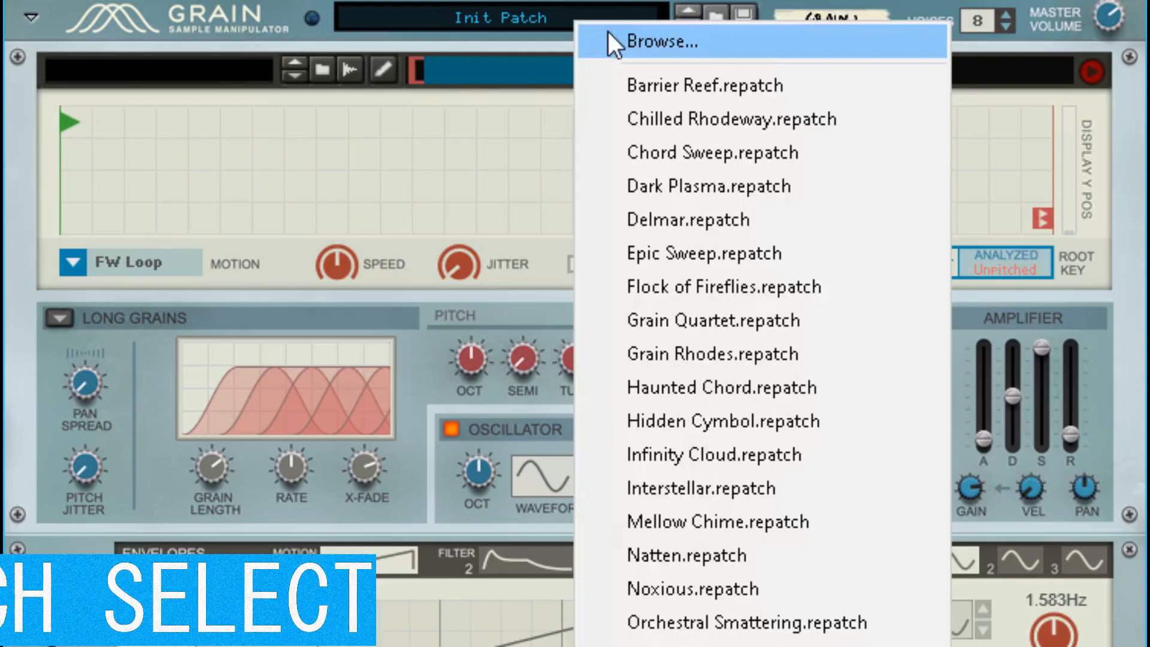
click(681, 185)
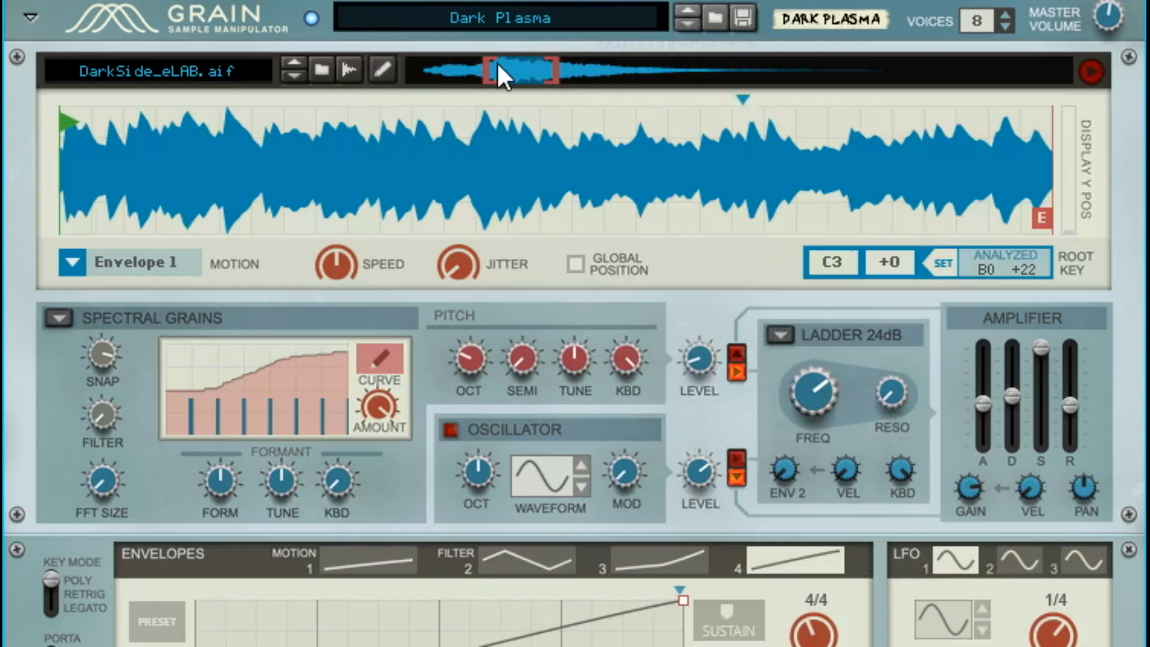
click(688, 24)
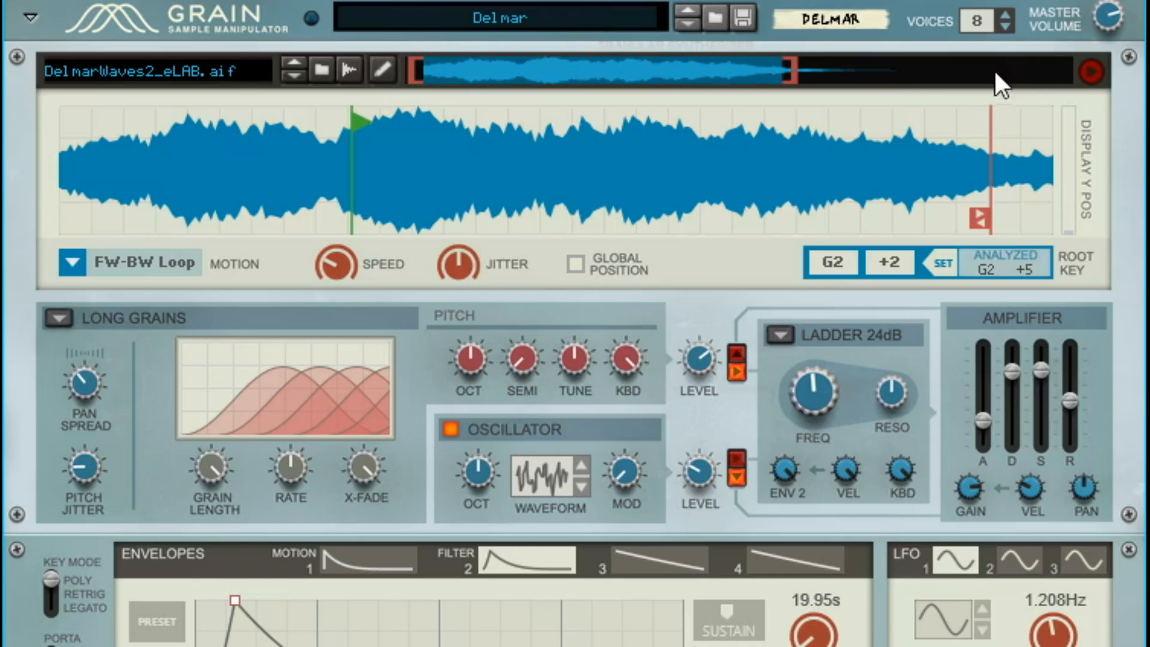
Set the number of voices to 12 and adjust the master volume
click(1008, 17)
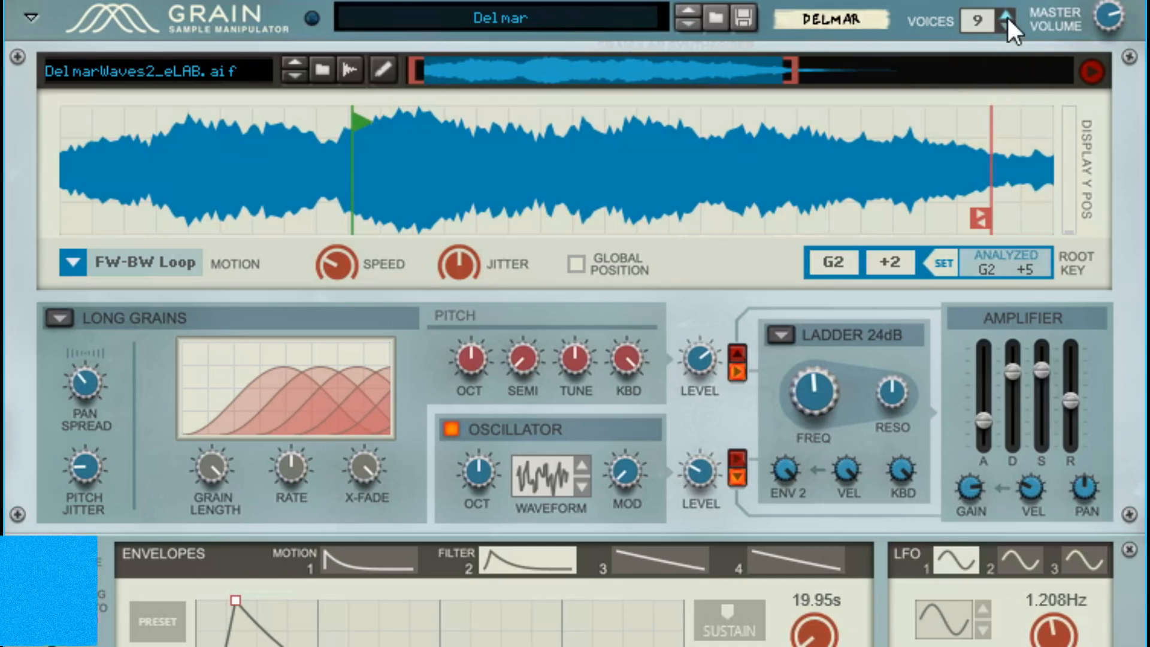
click(1008, 16)
click(1007, 17)
click(1008, 17)
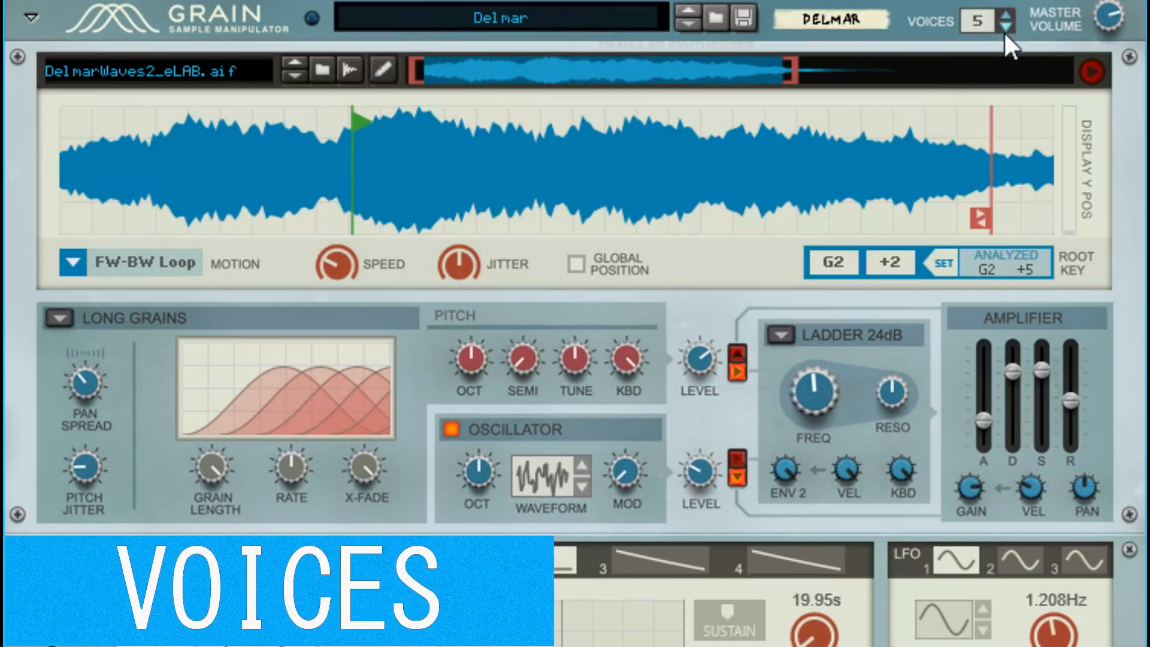
click(1005, 13)
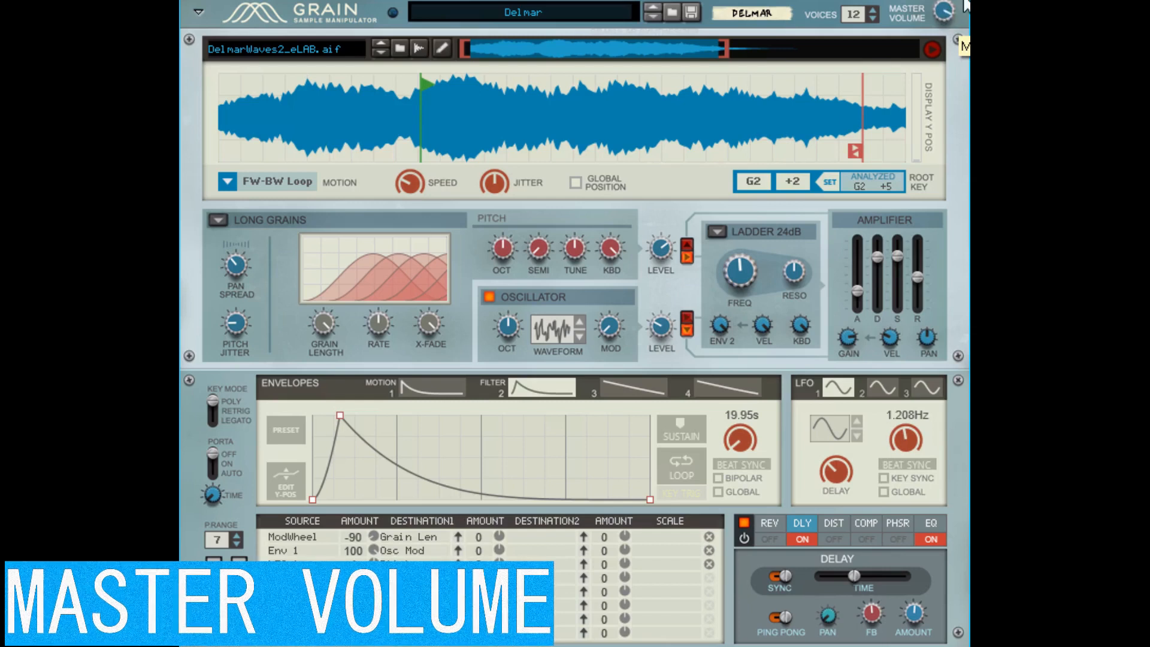
drag(962, 1, 967, 7)
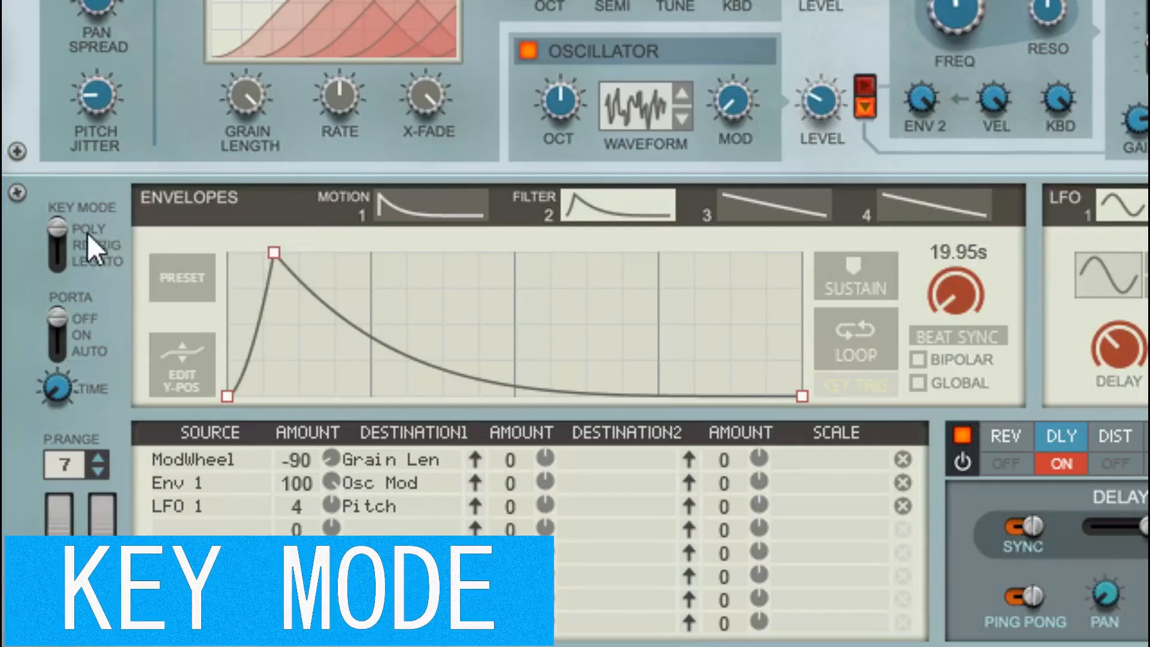
Try the Legato and Retrig key modes and return the key mode to Poly
click(95, 263)
click(91, 245)
click(90, 230)
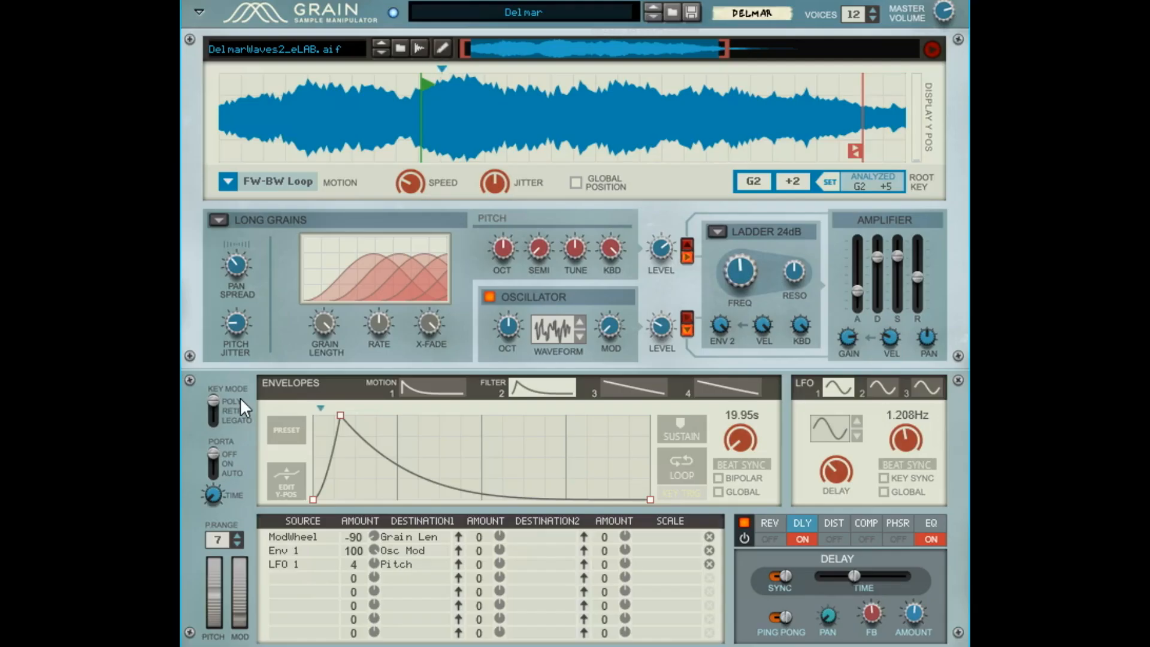
Reset the device and turn on the oscillator with a sawtooth waveform
right_click(187, 99)
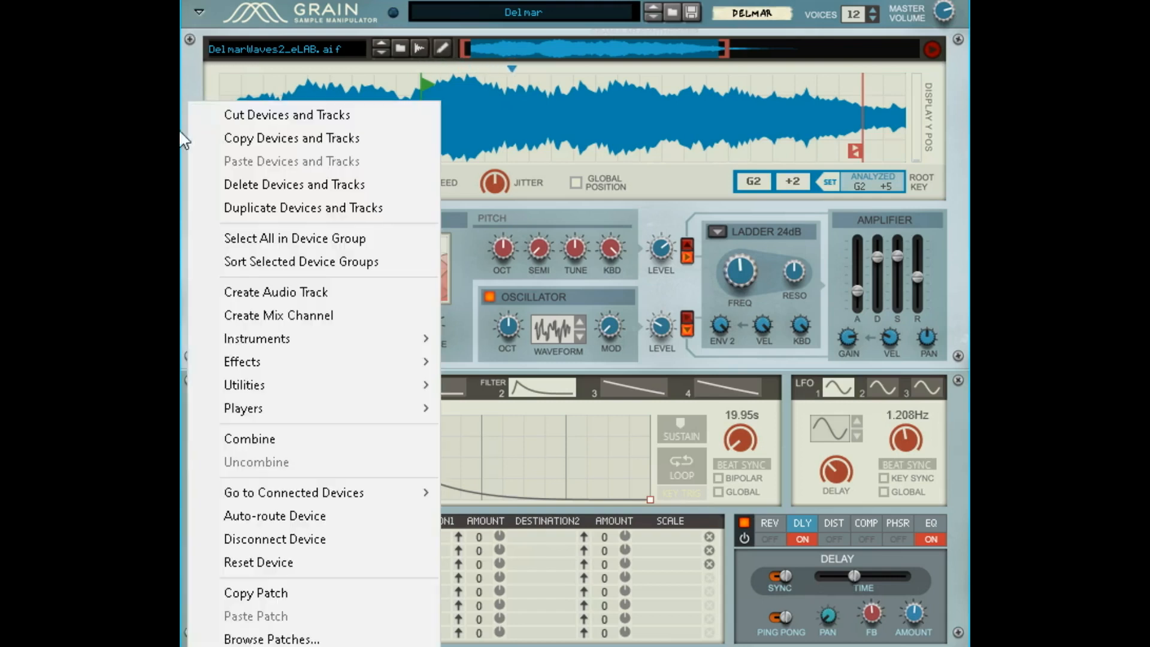
click(307, 563)
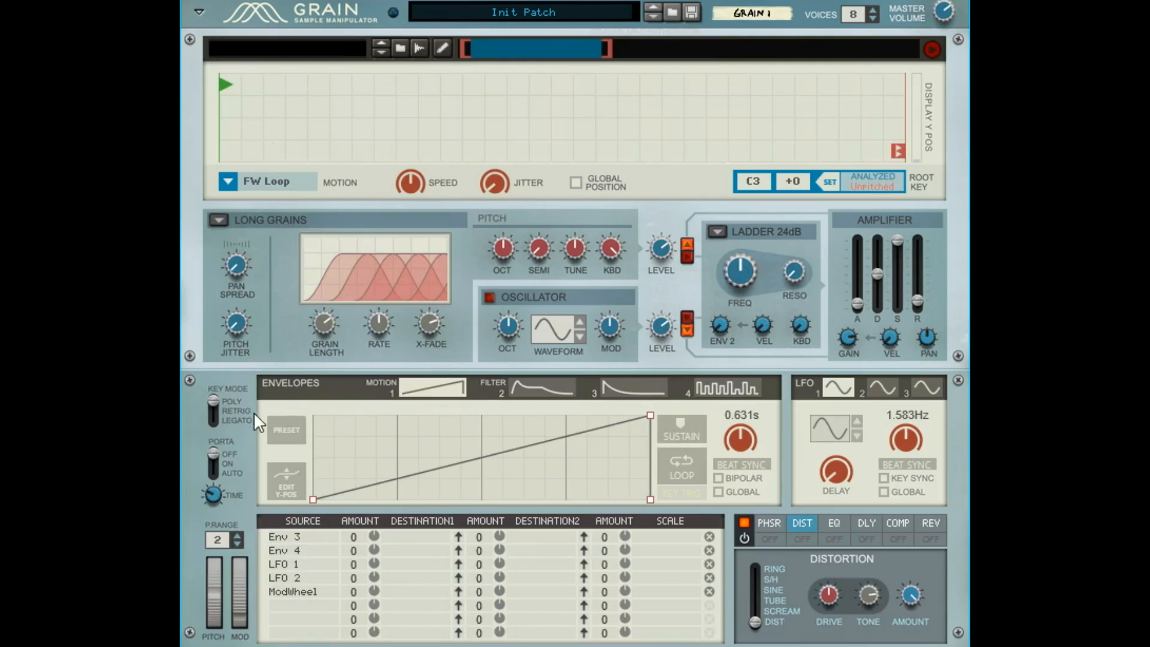
click(489, 297)
click(578, 328)
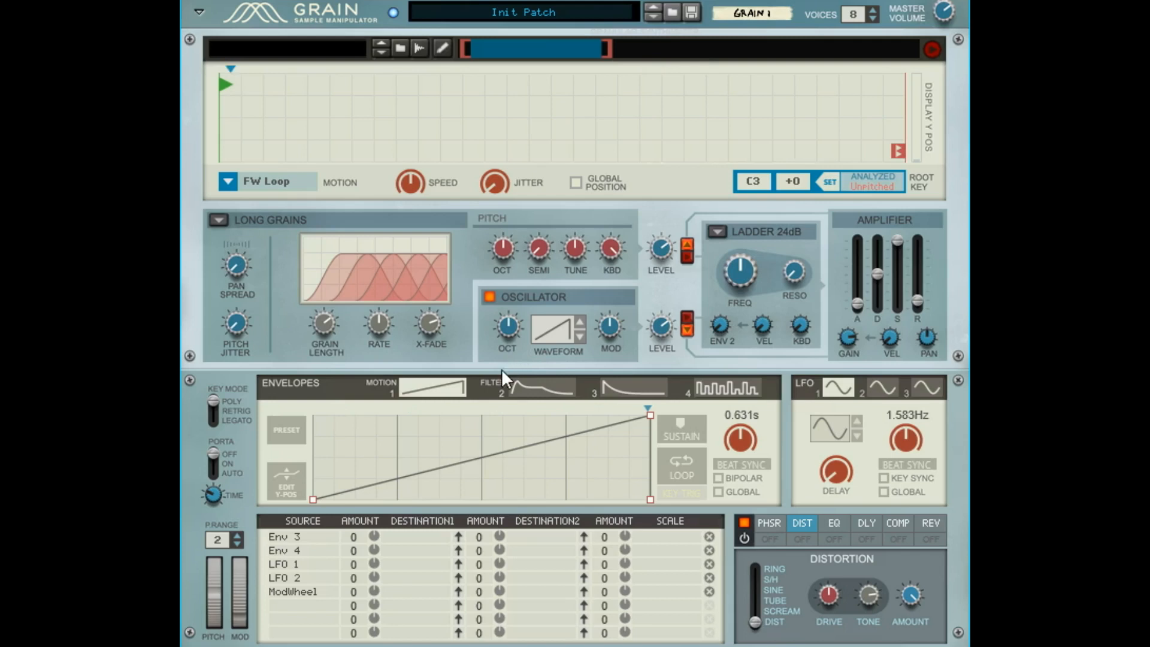
Switch portamento on and off again, and set the key mode to Retrig
click(215, 464)
click(214, 453)
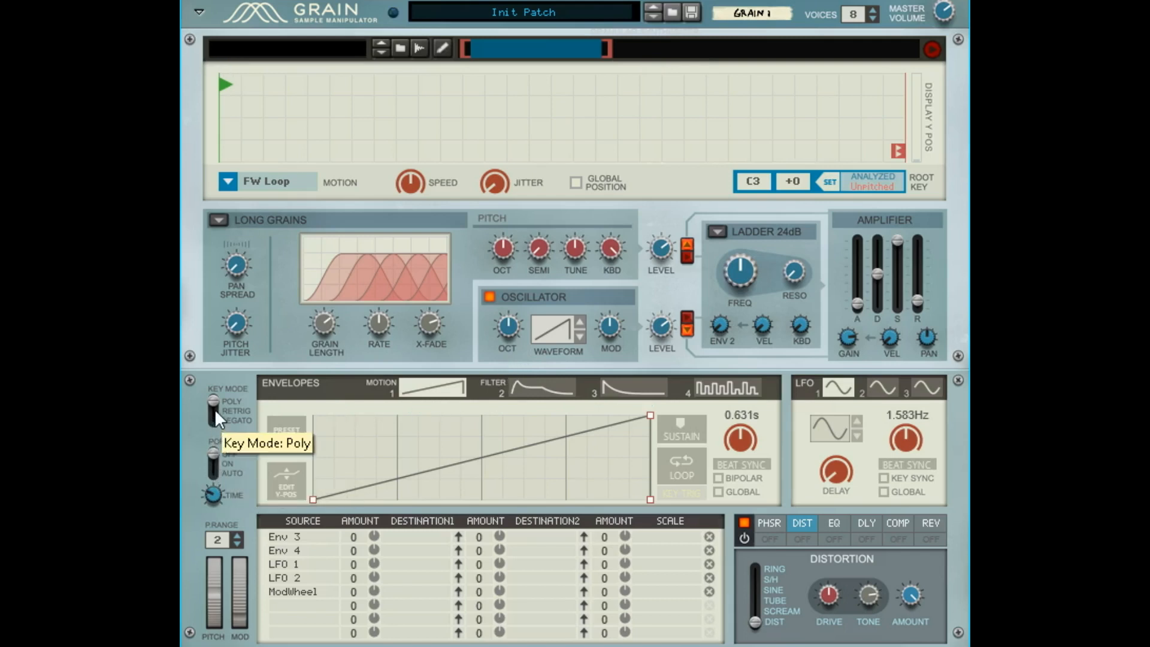
click(214, 410)
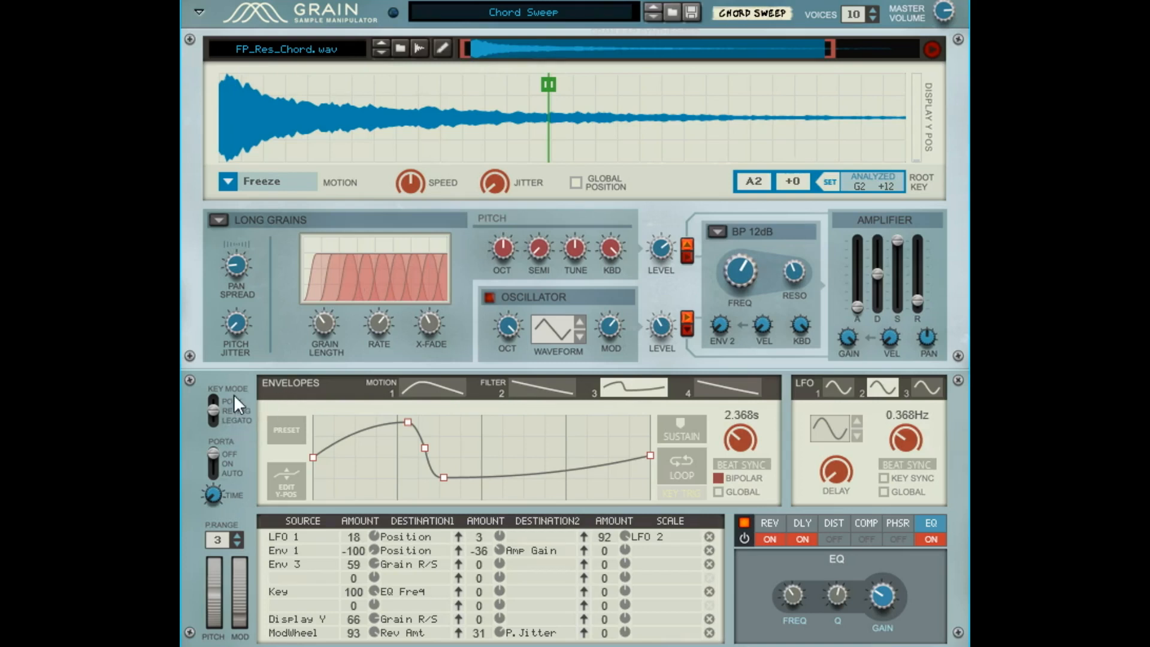
Cycle the key mode through Legato, Retrig and Poly, and leave it set to Legato
click(216, 418)
click(213, 411)
click(209, 398)
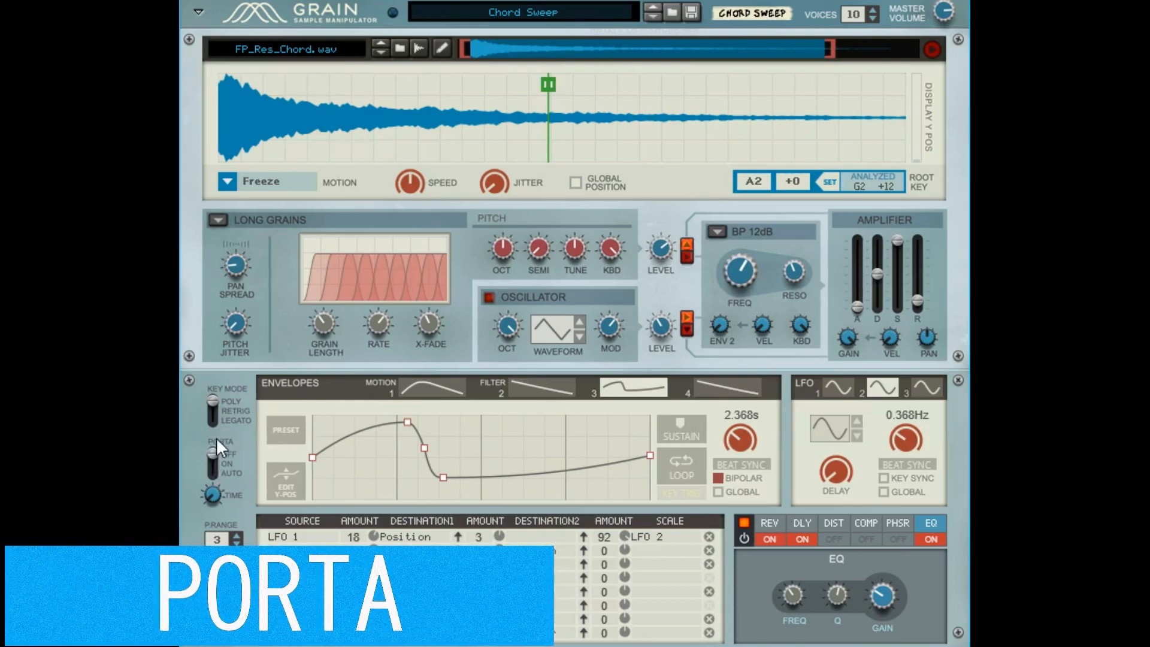
drag(212, 411, 213, 422)
Turn portamento on, raise its time to about 69%, lower it again and switch portamento to Auto
drag(49, 352, 50, 358)
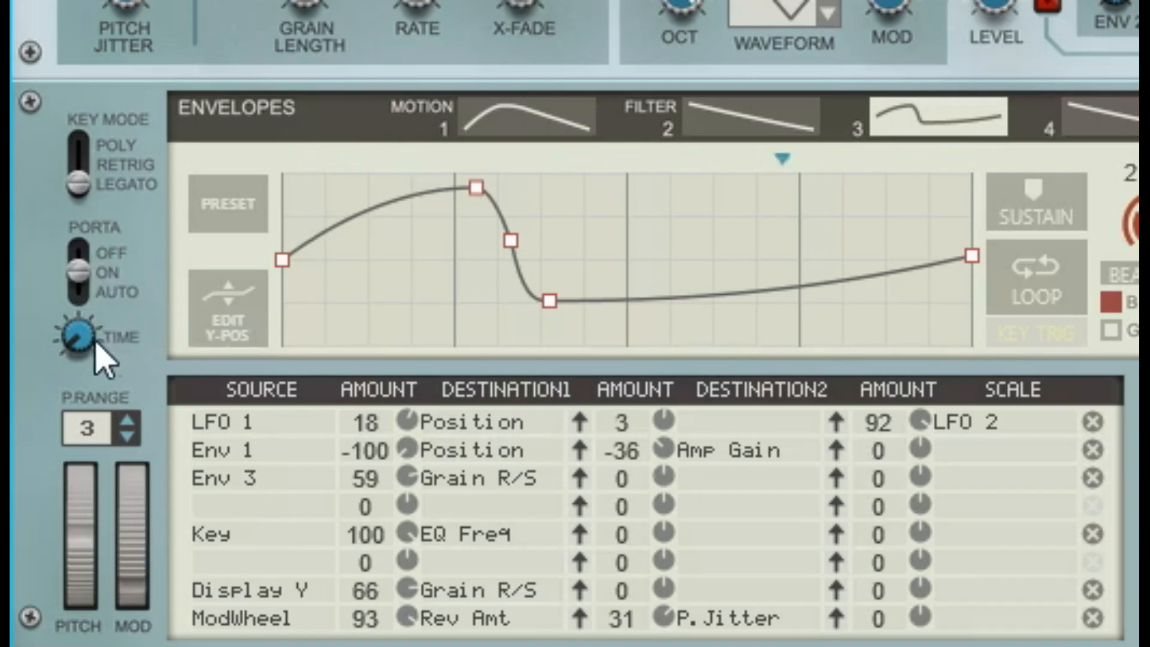
drag(85, 336, 100, 257)
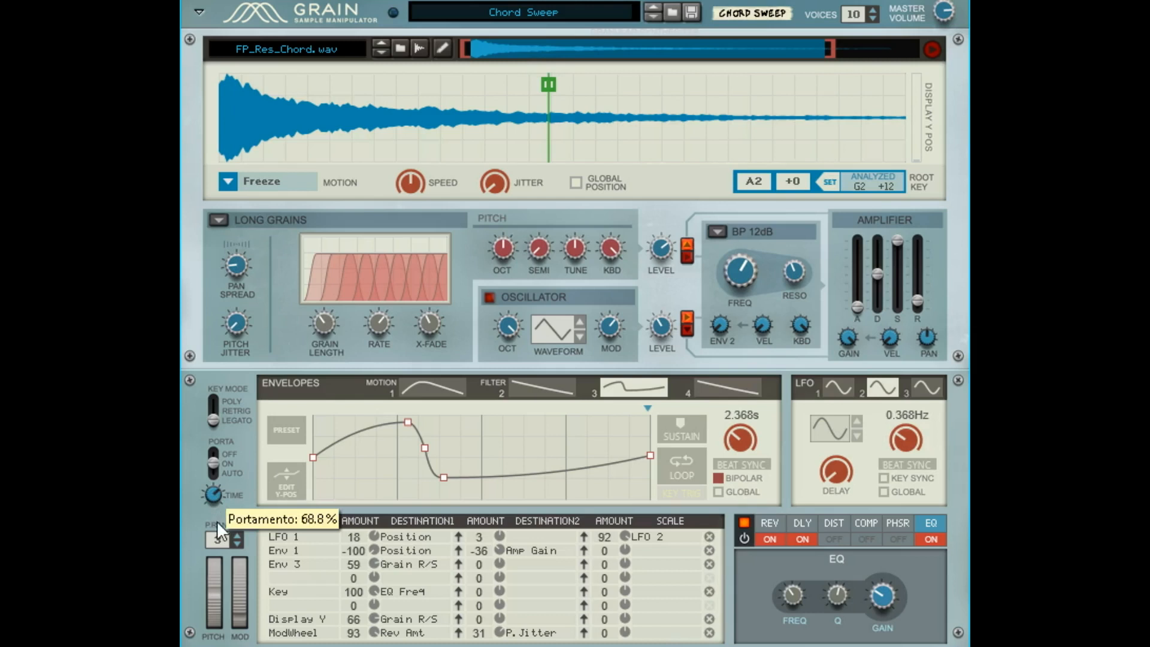
drag(224, 538, 233, 565)
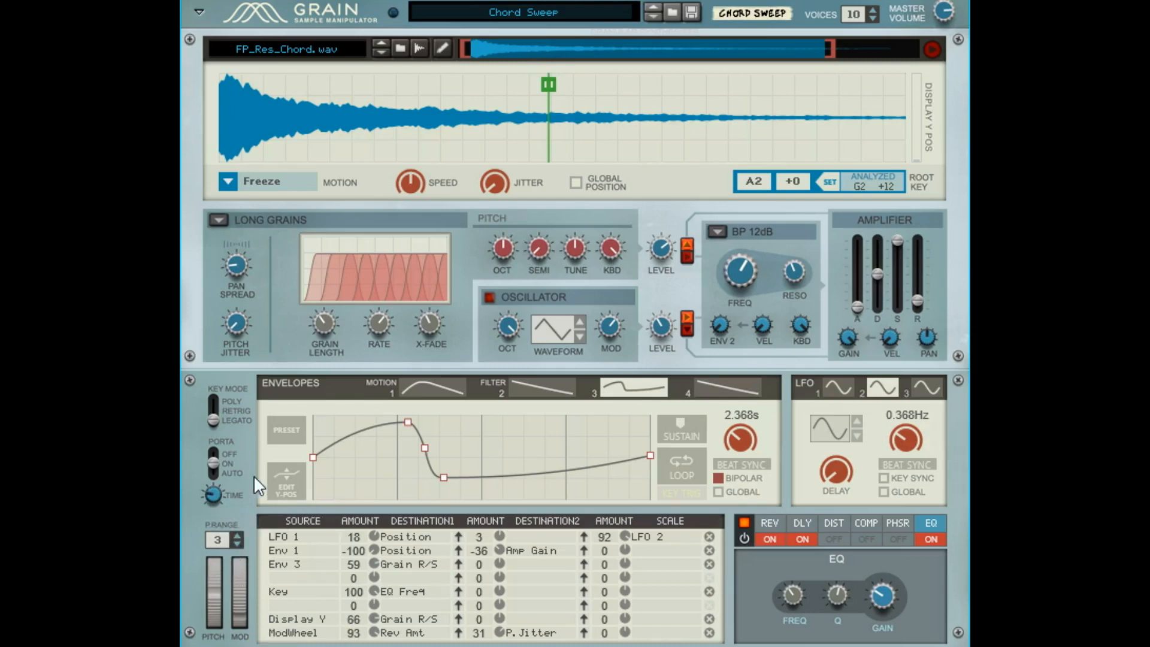
click(214, 471)
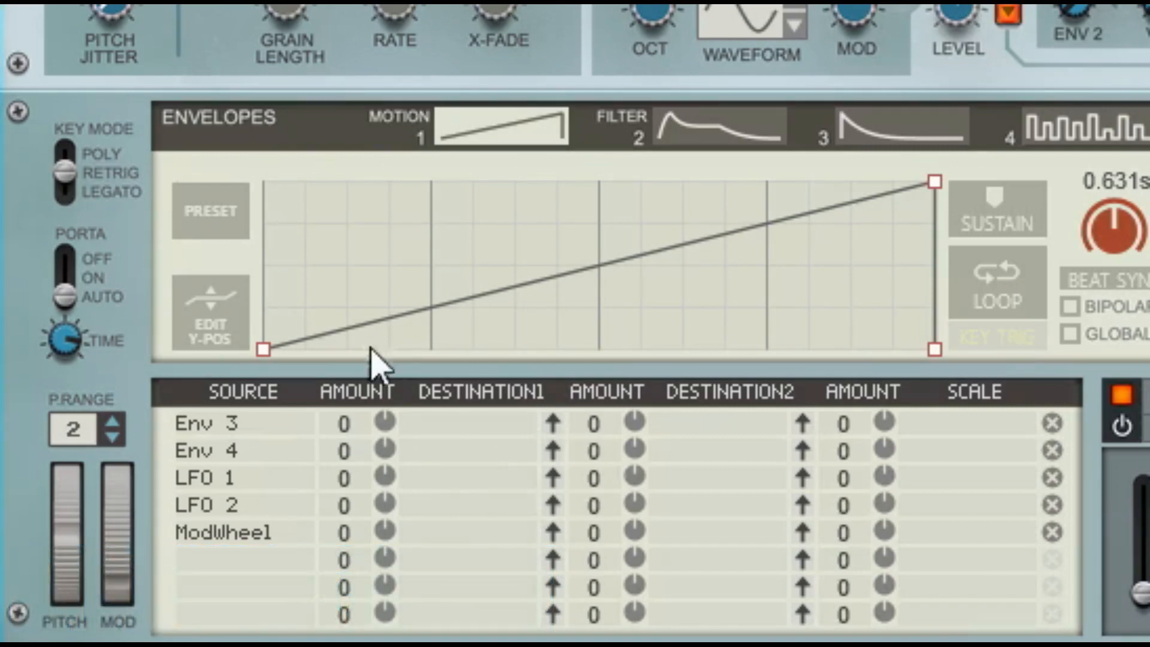
Set the pitch bend range to 11 and try out the pitch and mod wheels
mouse_move(69, 616)
mouse_down()
mouse_move(113, 410)
mouse_move(56, 617)
mouse_move(56, 419)
mouse_move(75, 620)
mouse_up()
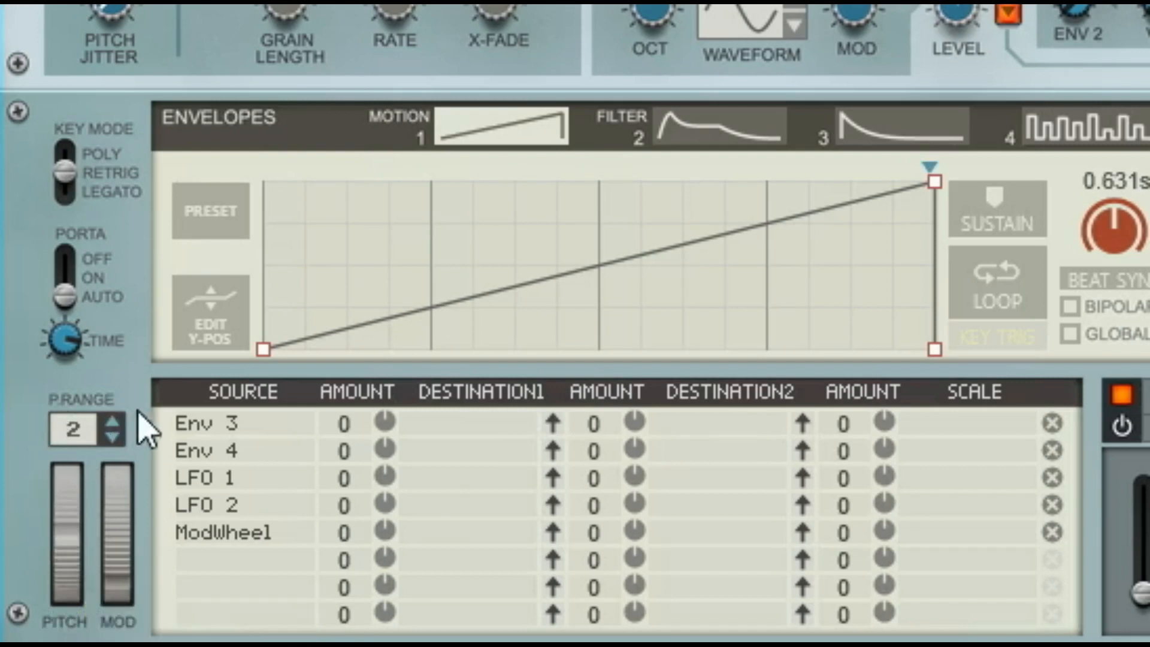
click(118, 421)
click(117, 421)
click(117, 420)
click(118, 421)
click(117, 420)
click(118, 421)
click(117, 420)
click(117, 420)
click(118, 420)
drag(78, 524, 108, 488)
drag(133, 559, 149, 624)
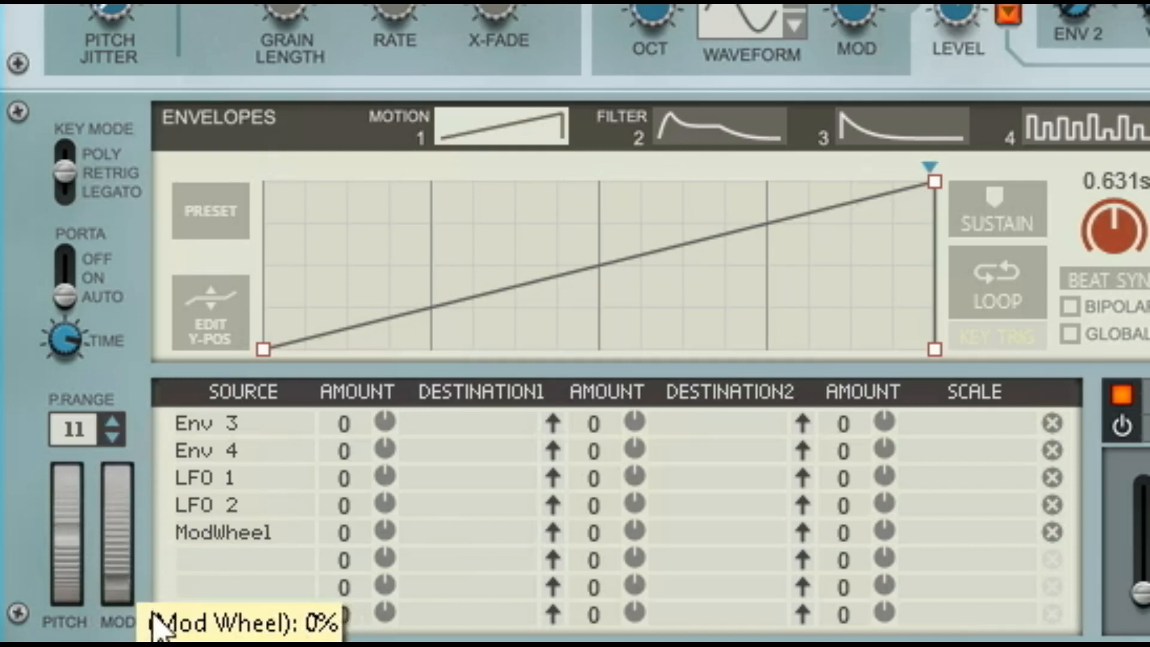
drag(132, 572, 278, 521)
Check which modulation sources are available for the first empty row of the modulation matrix
click(256, 528)
click(233, 540)
click(225, 555)
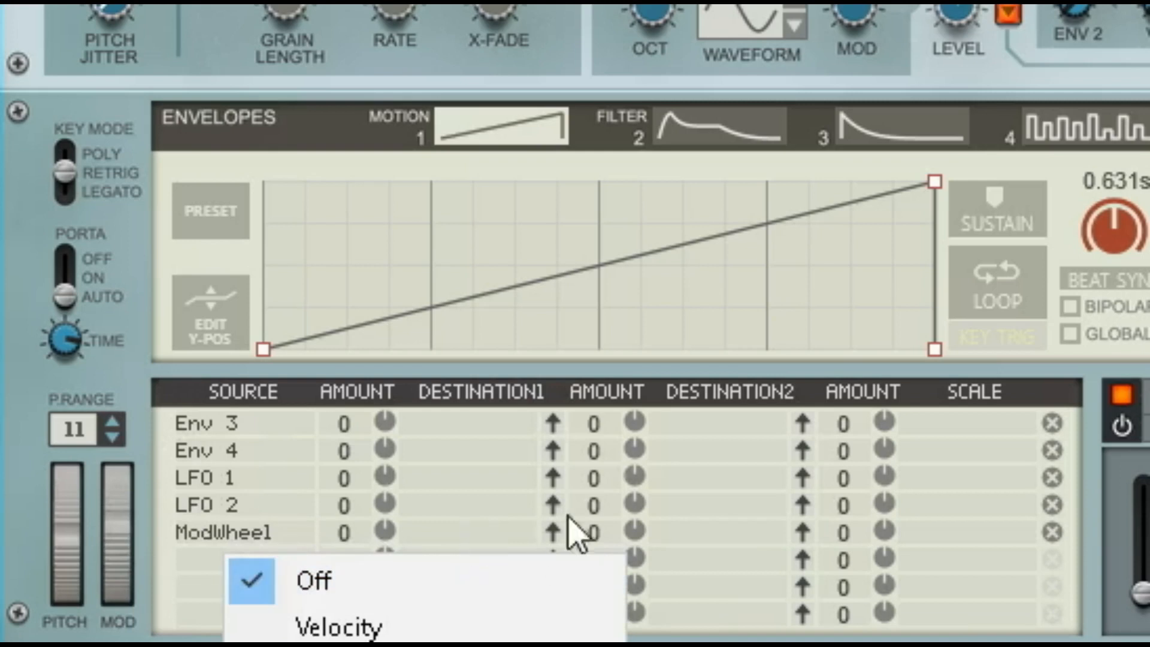
click(1145, 554)
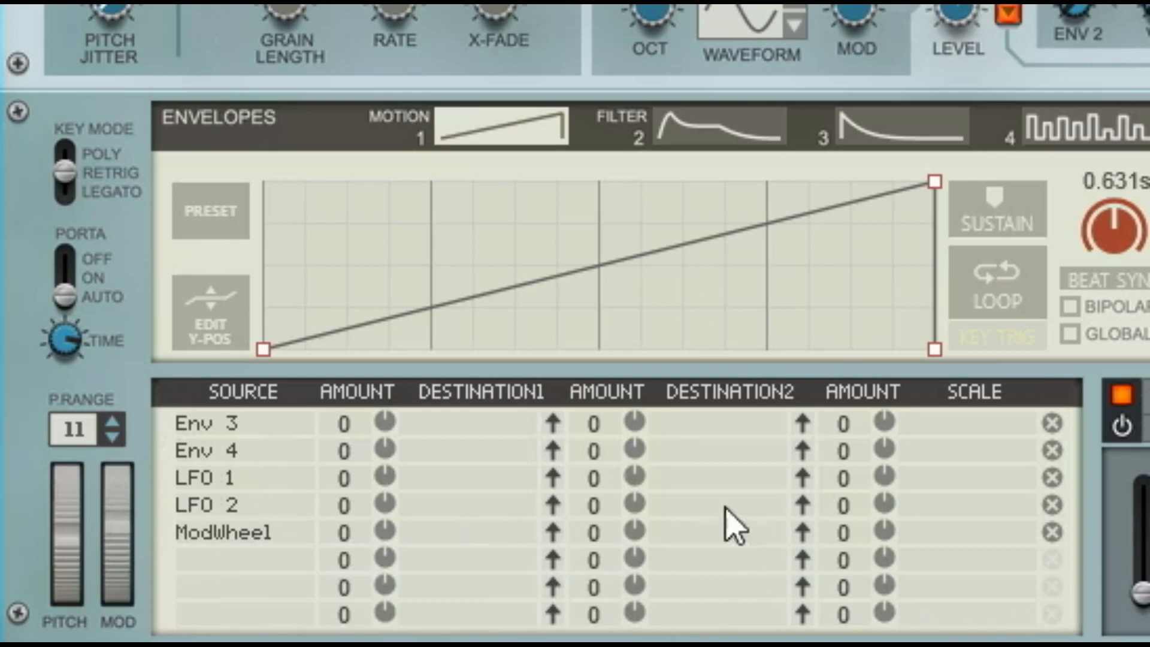
Browse the patches and load the Infinity Cloud patch
right_click(387, 6)
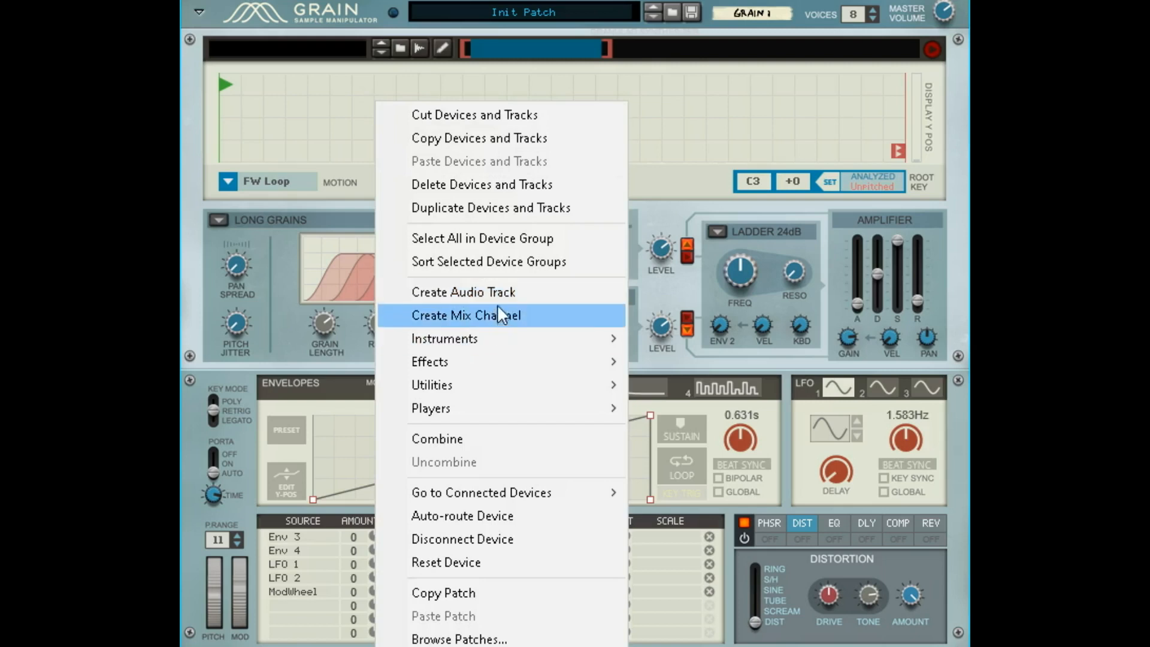
click(312, 99)
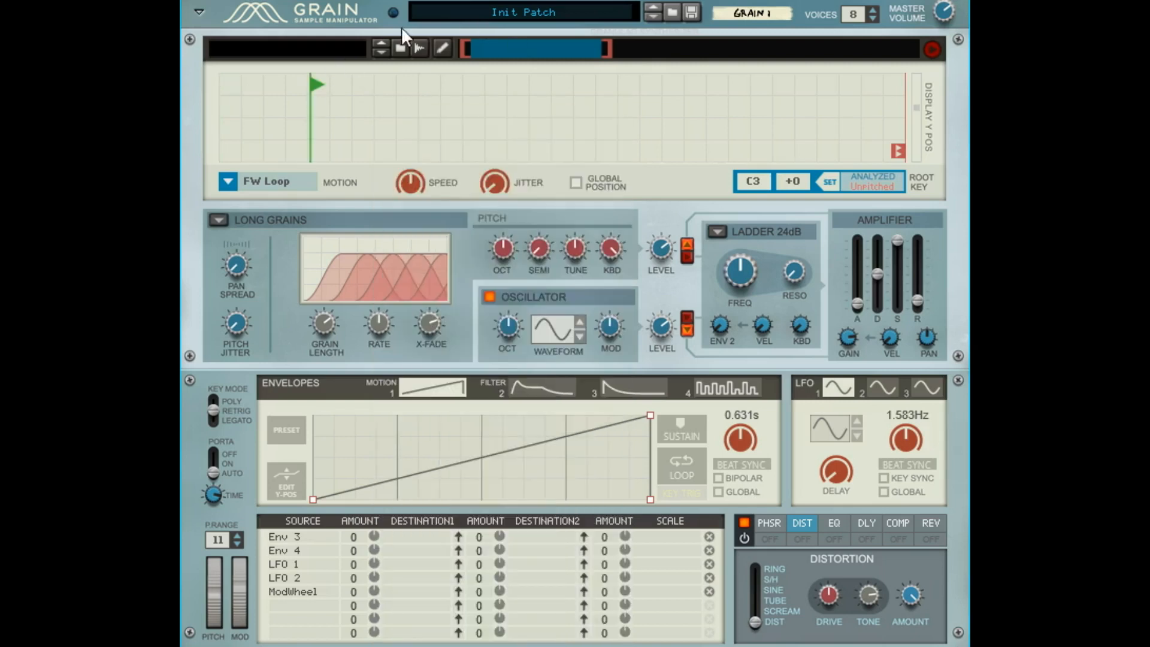
click(671, 12)
double_click(388, 219)
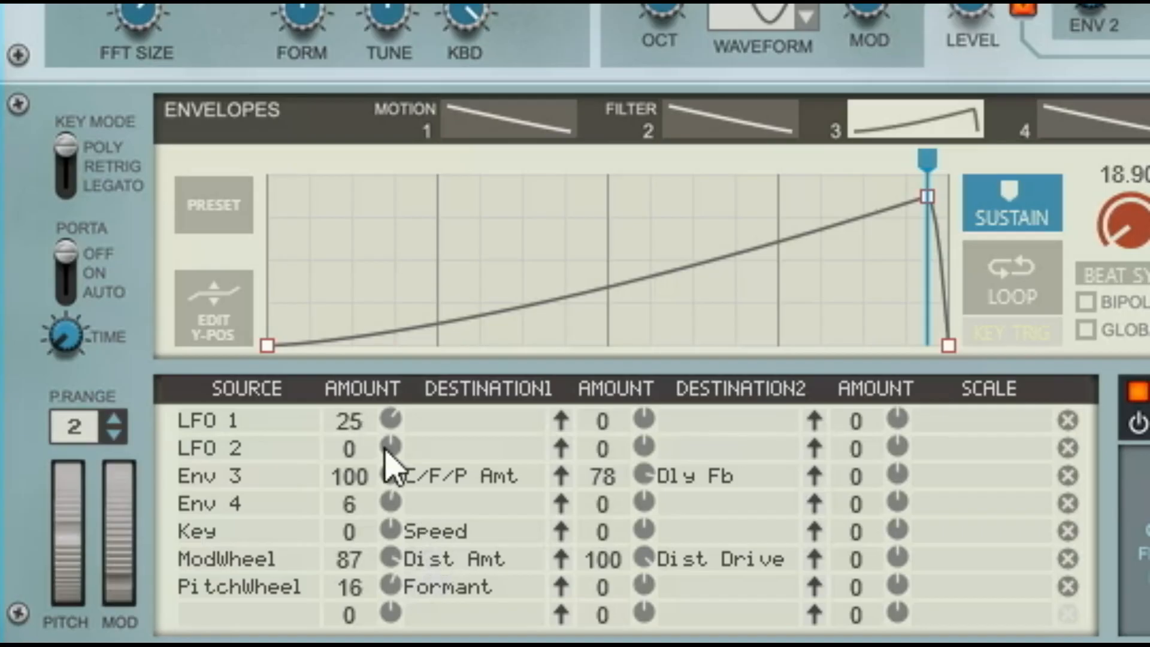
Change the ModWheel's second modulation destination to grain length, trying out the mod wheel before and after the change
drag(112, 599, 148, 427)
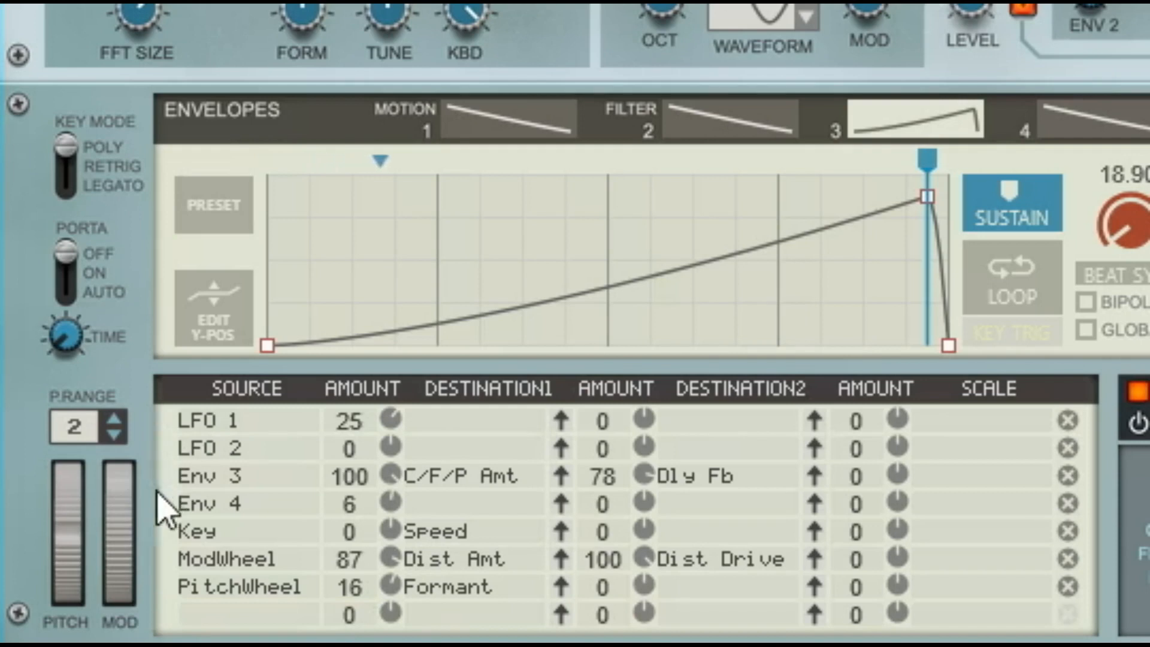
drag(133, 546, 150, 644)
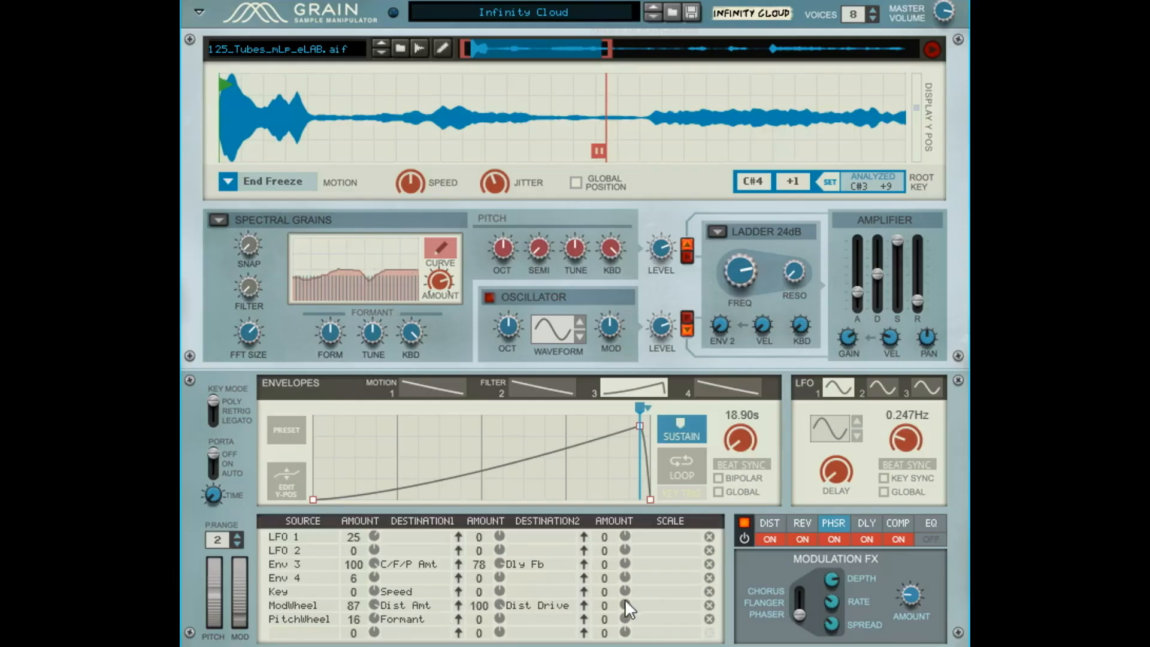
click(526, 611)
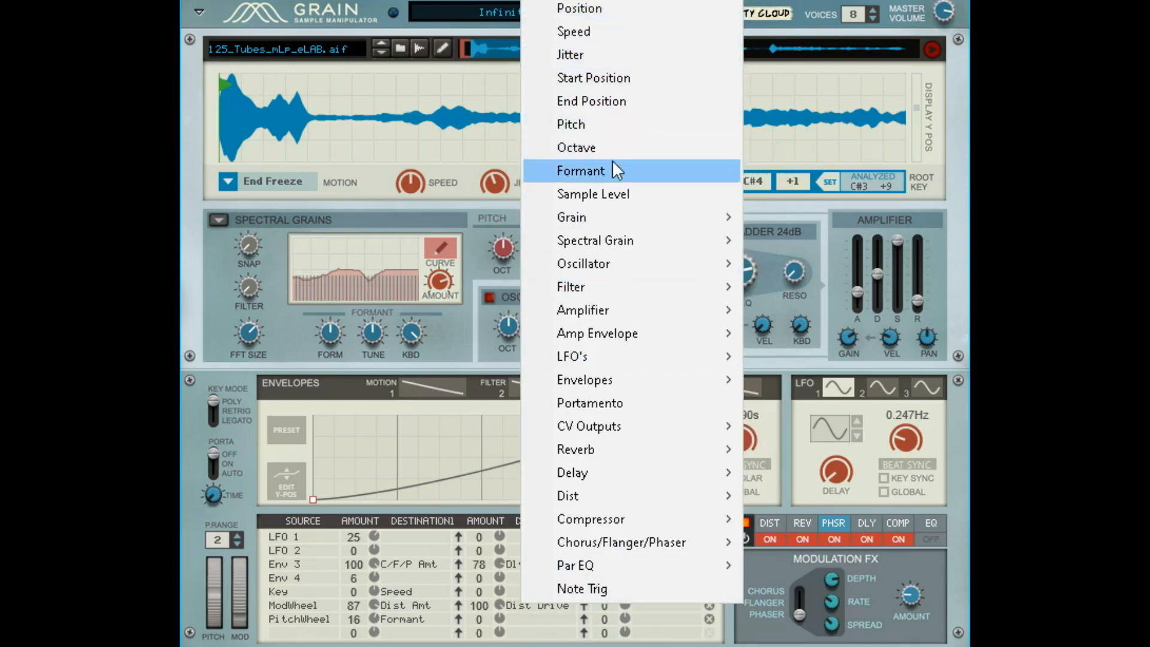
mouse_move(687, 227)
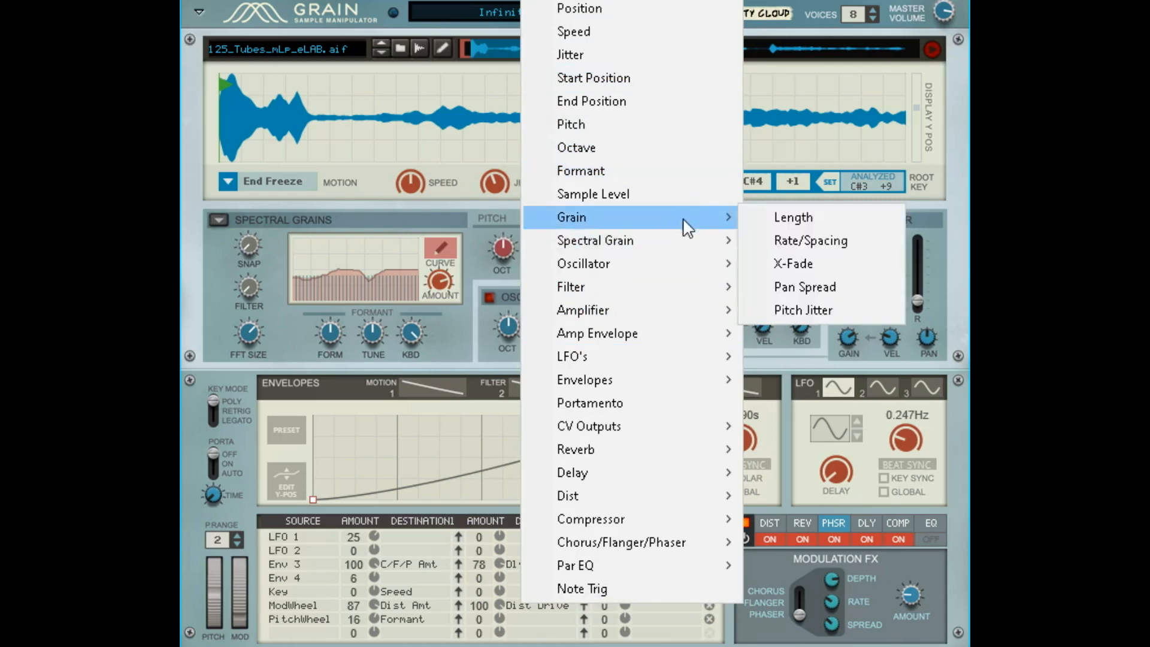
click(819, 228)
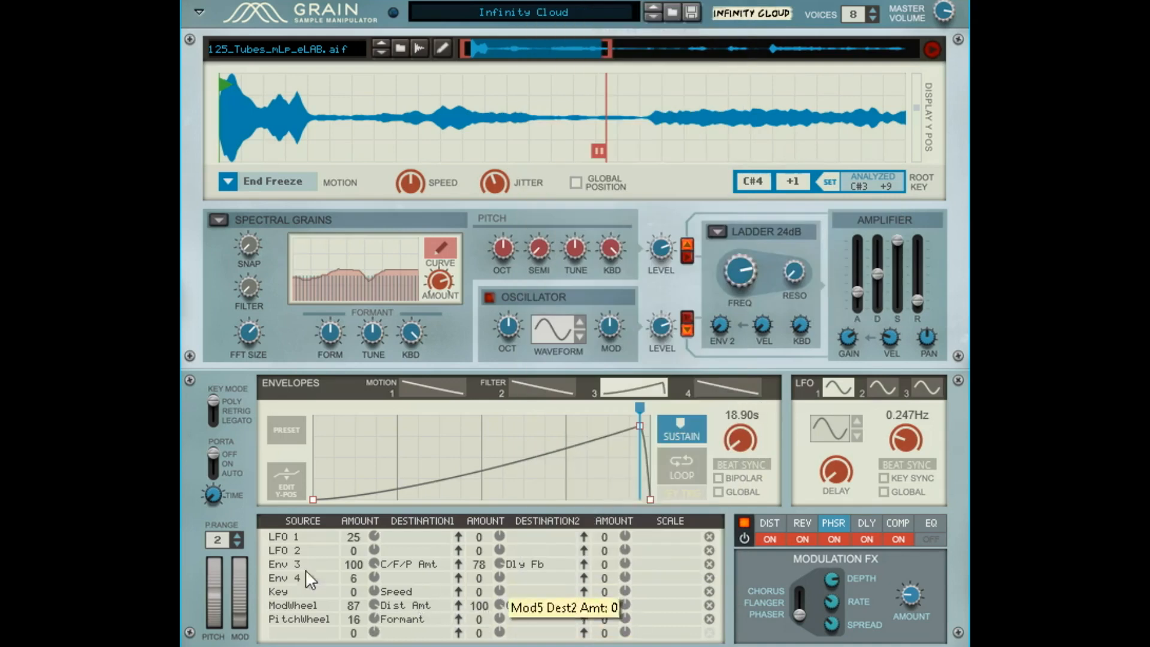
drag(242, 581, 288, 494)
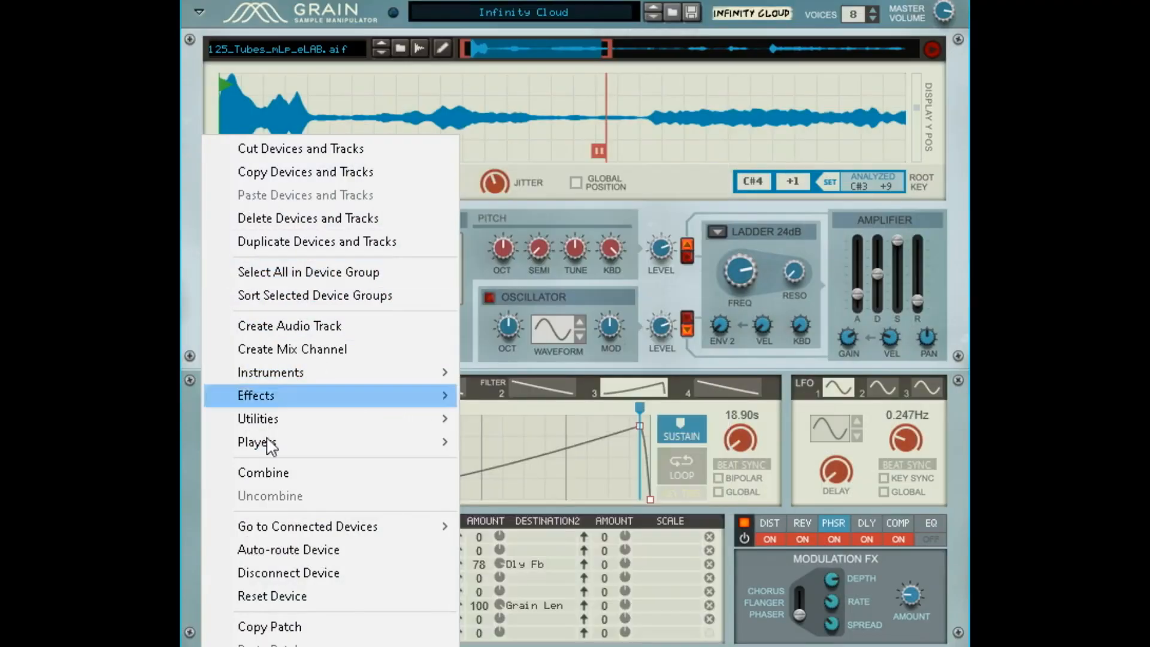
Reset the device to its initial patch and enable the oscillator with a square waveform
click(366, 595)
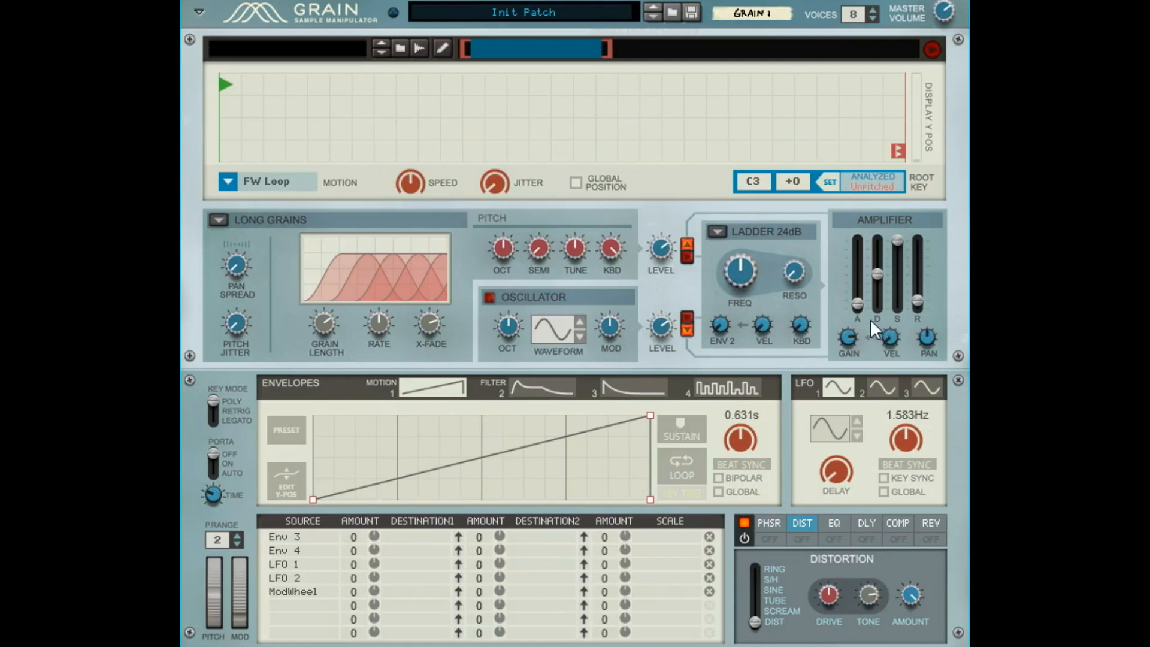
click(490, 298)
click(584, 322)
click(583, 323)
click(583, 322)
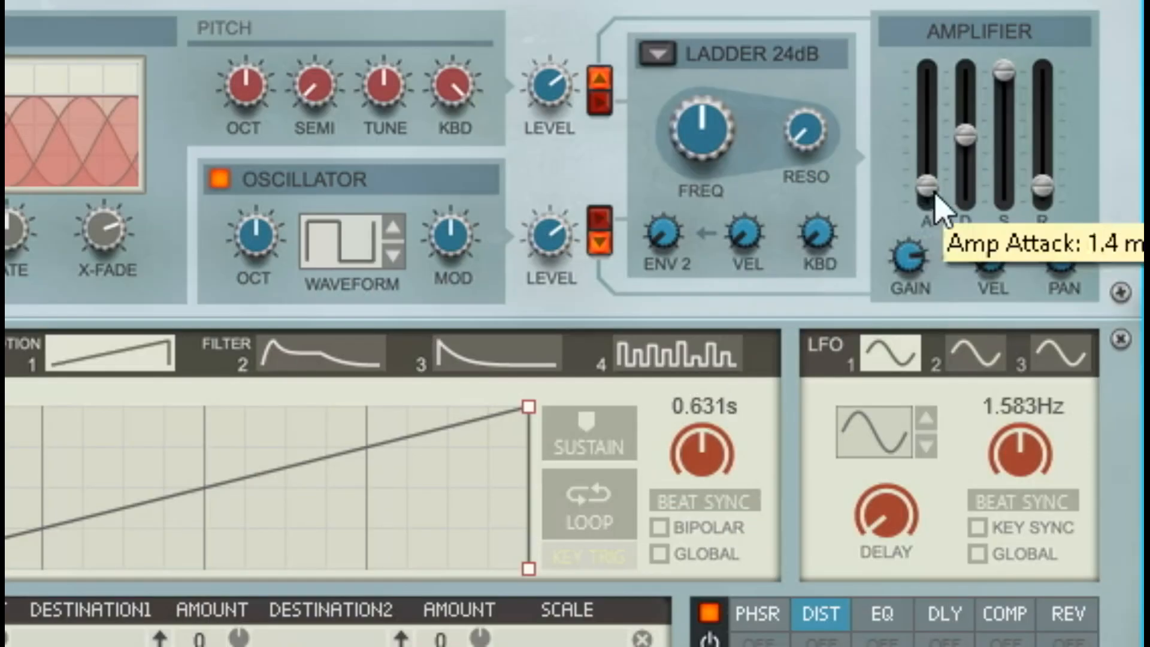
Try out the amplifier envelope's attack, raise its decay to maximum and lower its sustain to minimum
drag(858, 305, 870, 273)
drag(927, 108, 1014, 269)
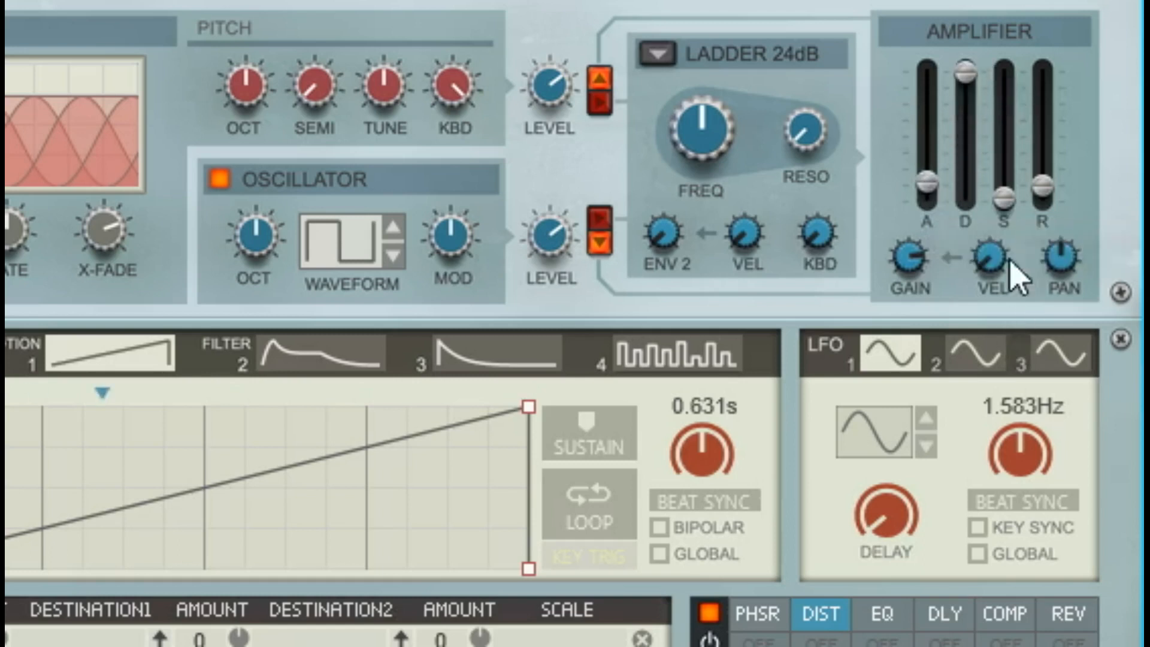
Shape the amplifier envelope with decay about midway, sustain at minimum and release raised to about midway, trying a higher sustain first
drag(1008, 204, 1019, 111)
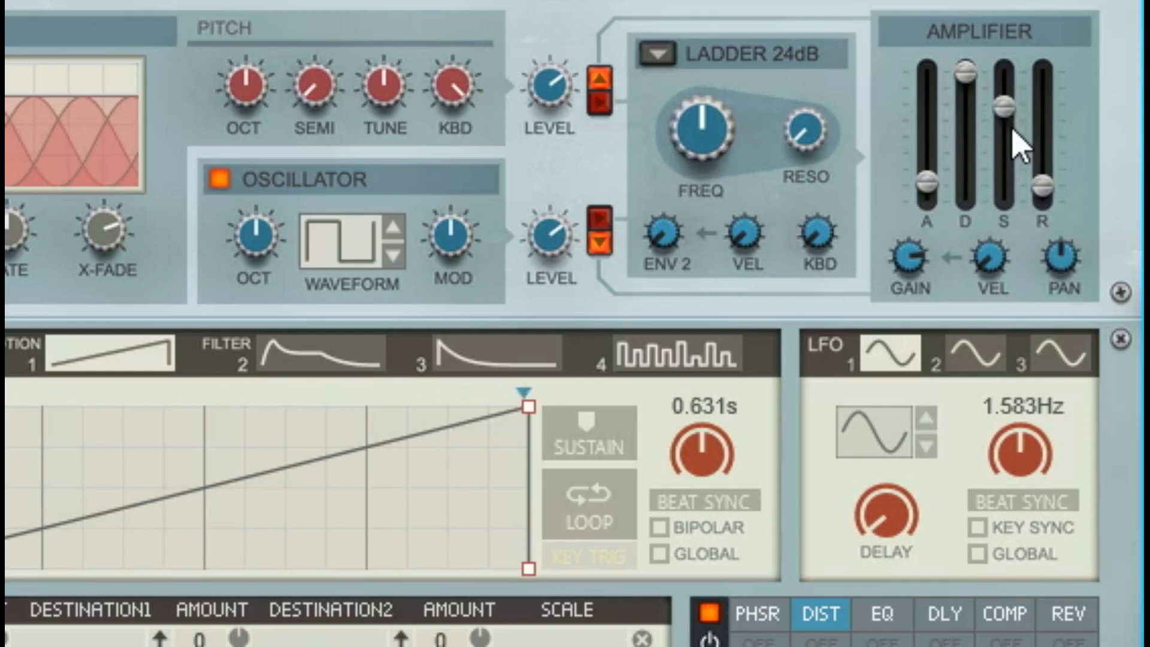
drag(1006, 136, 1007, 173)
drag(973, 103, 988, 170)
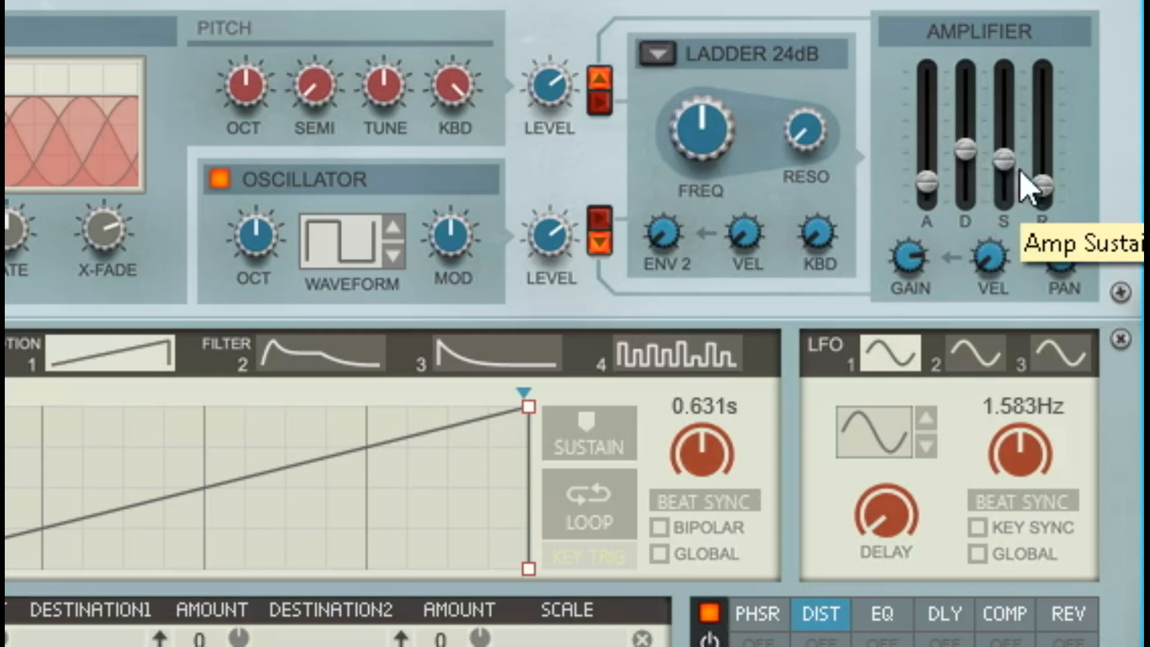
drag(1008, 160, 1022, 246)
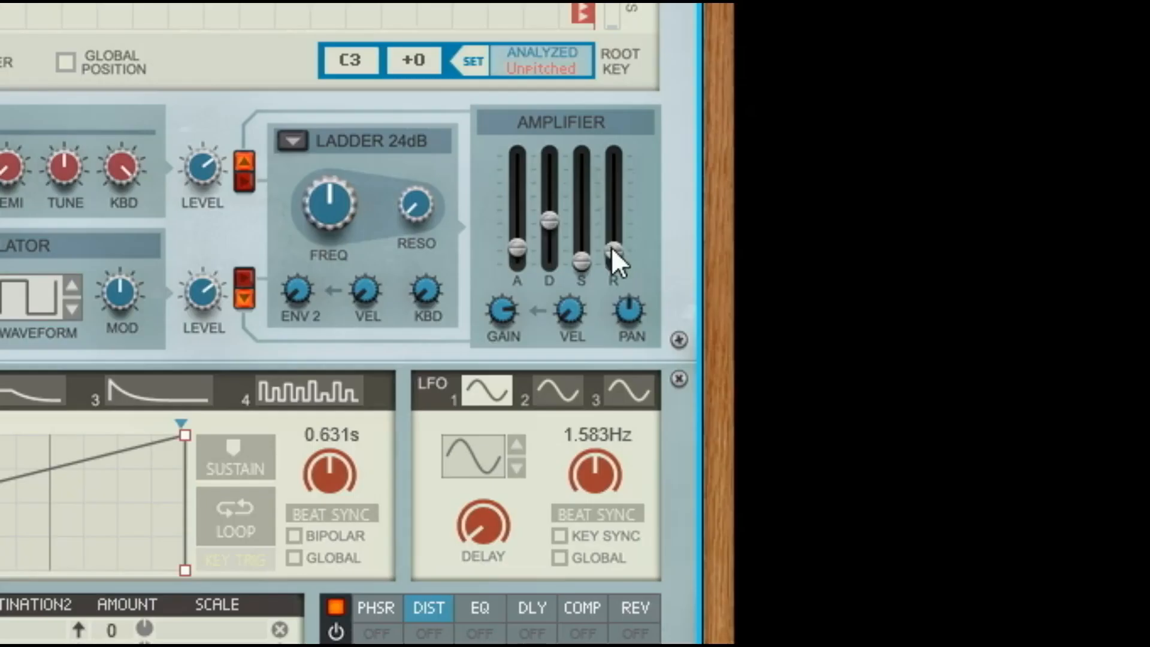
drag(1042, 185, 1051, 133)
mouse_move(618, 203)
mouse_down()
mouse_move(631, 155)
mouse_move(631, 208)
mouse_up()
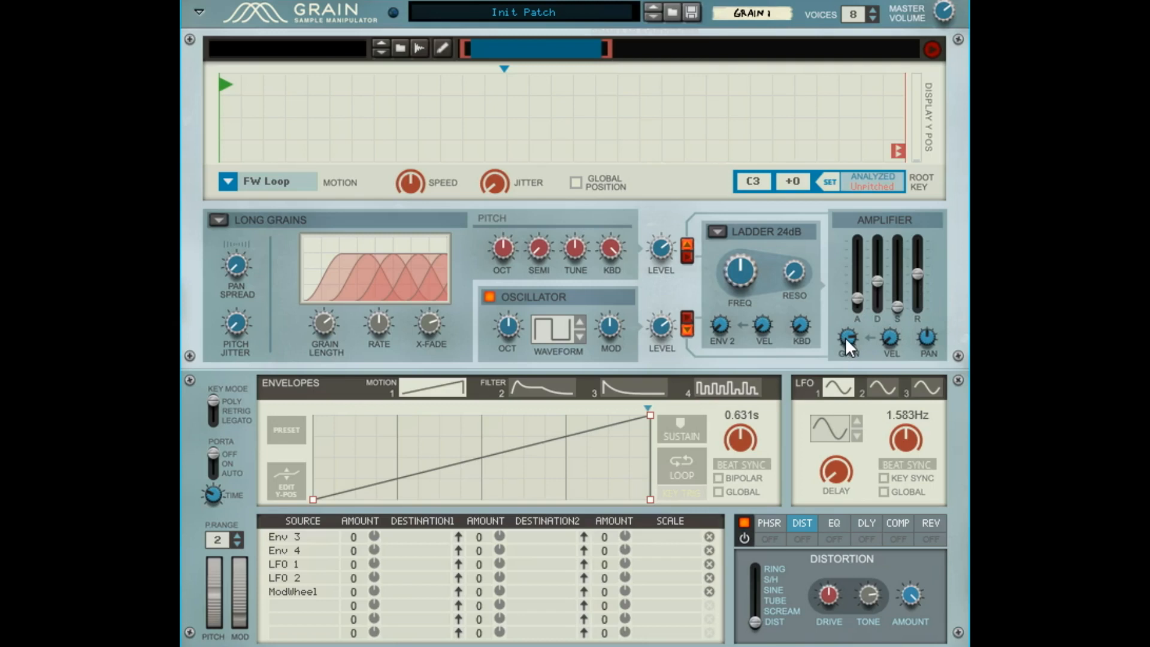
Try the amplifier's gain, raise its velocity amount to maximum and shorten the envelope's release
mouse_move(845, 336)
mouse_down()
mouse_move(861, 319)
mouse_move(849, 403)
mouse_move(865, 343)
mouse_up()
drag(895, 328, 916, 293)
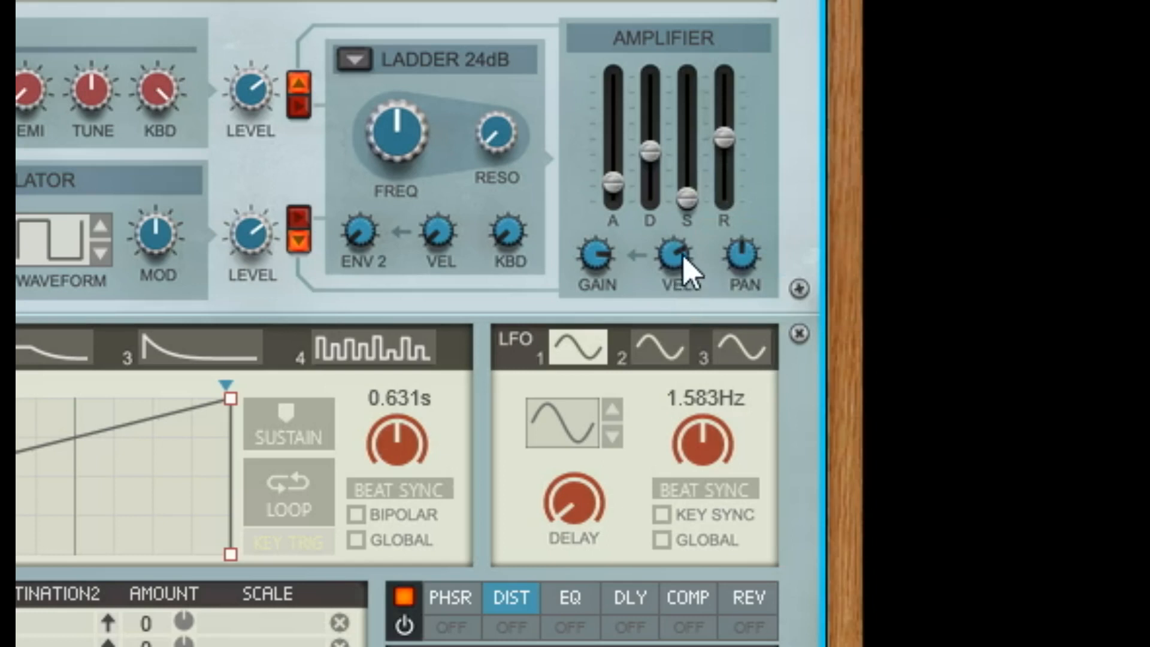
mouse_move(688, 256)
drag(682, 269, 702, 249)
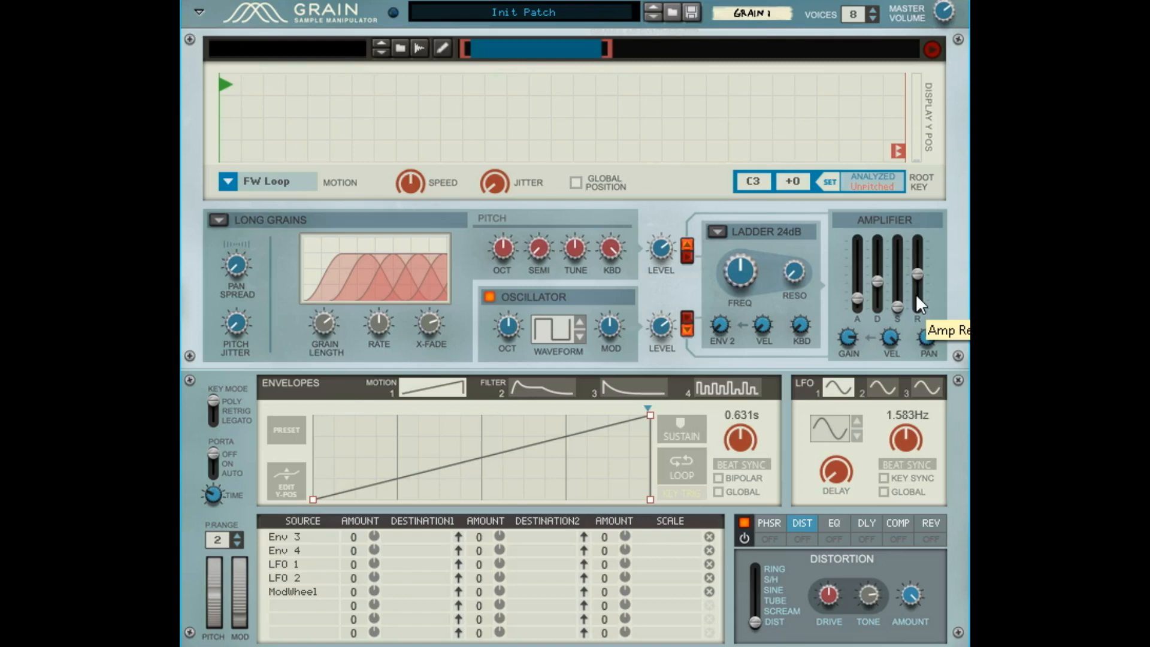
drag(918, 274, 923, 292)
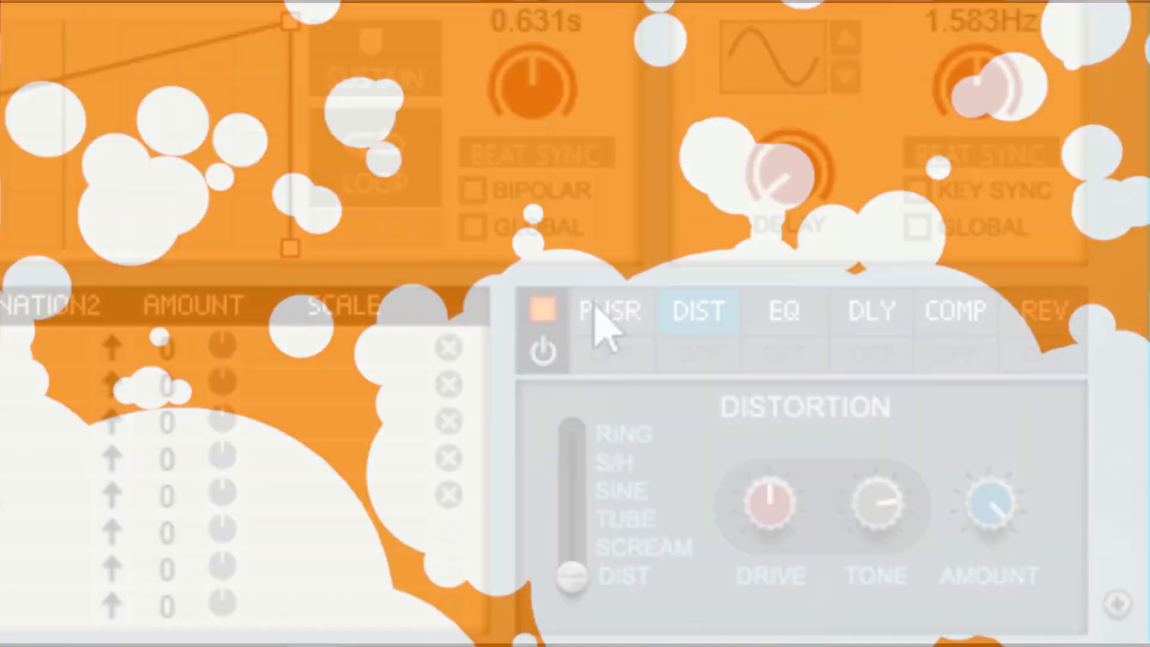
Look through the settings of the phaser, distortion, EQ, delay, compressor and reverb effects, ending on the modulation effect
click(605, 321)
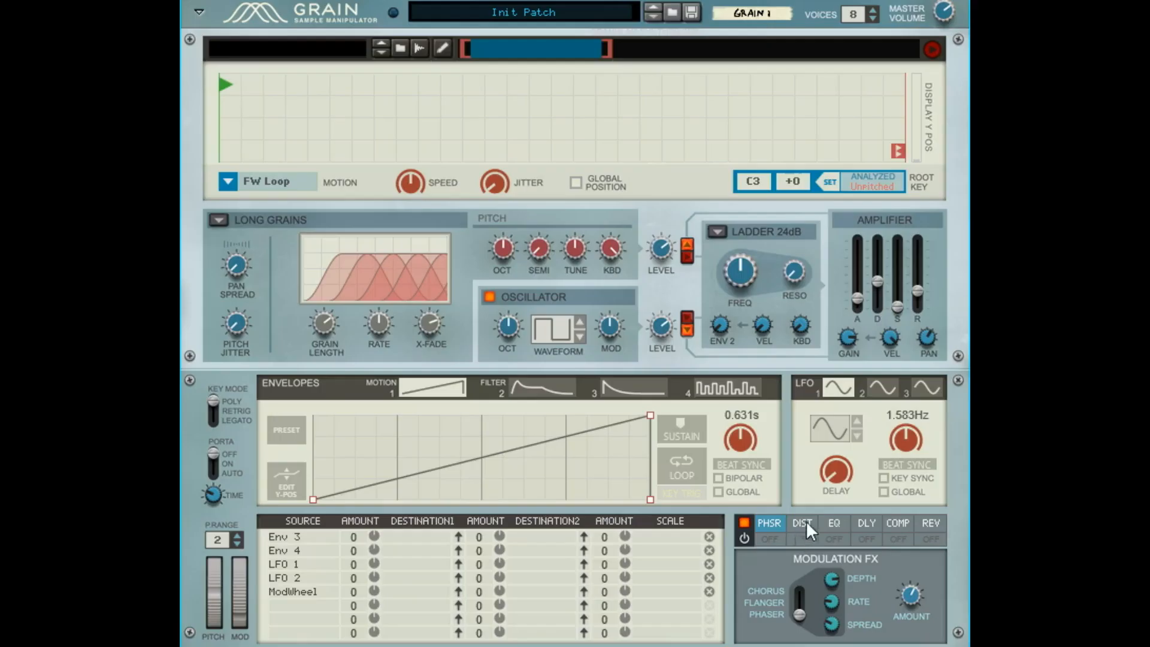
click(699, 310)
click(784, 311)
click(871, 311)
click(897, 523)
click(929, 523)
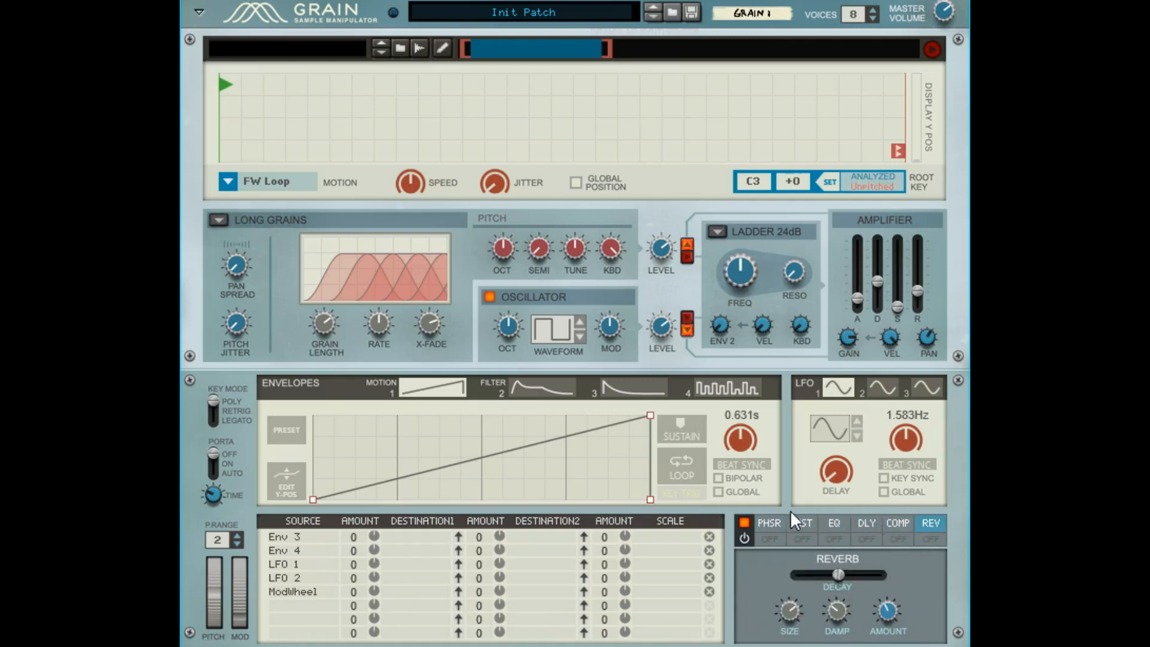
click(772, 521)
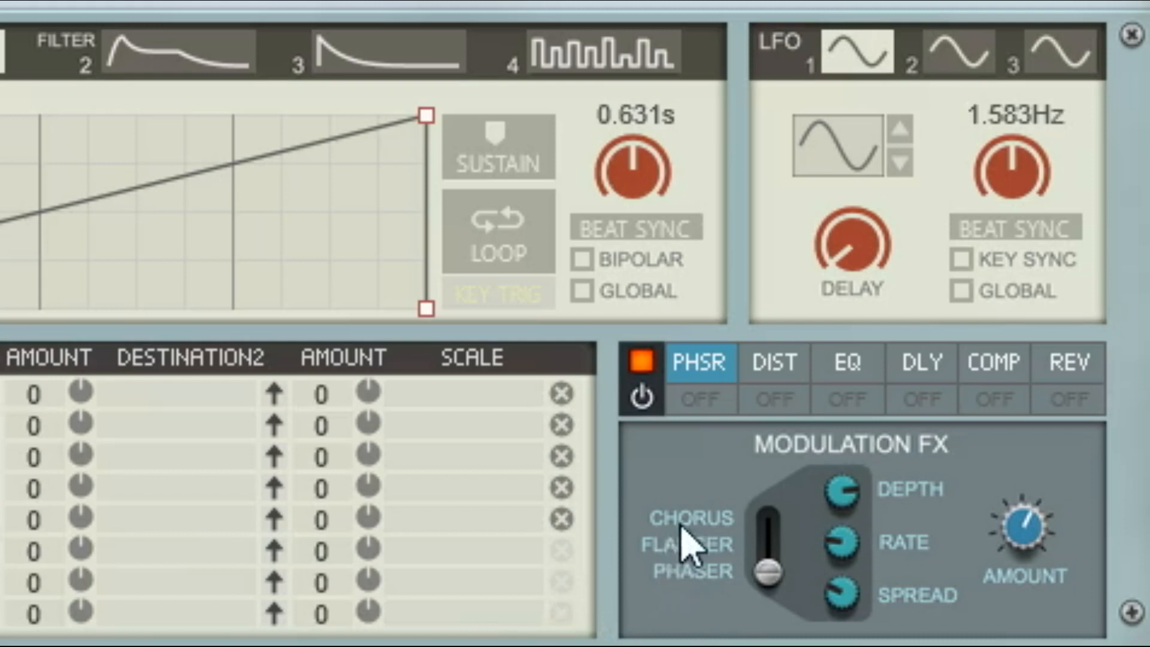
Switch the modulation effect from phaser to flanger and finally to chorus, glancing at the distortion settings
drag(770, 570, 793, 533)
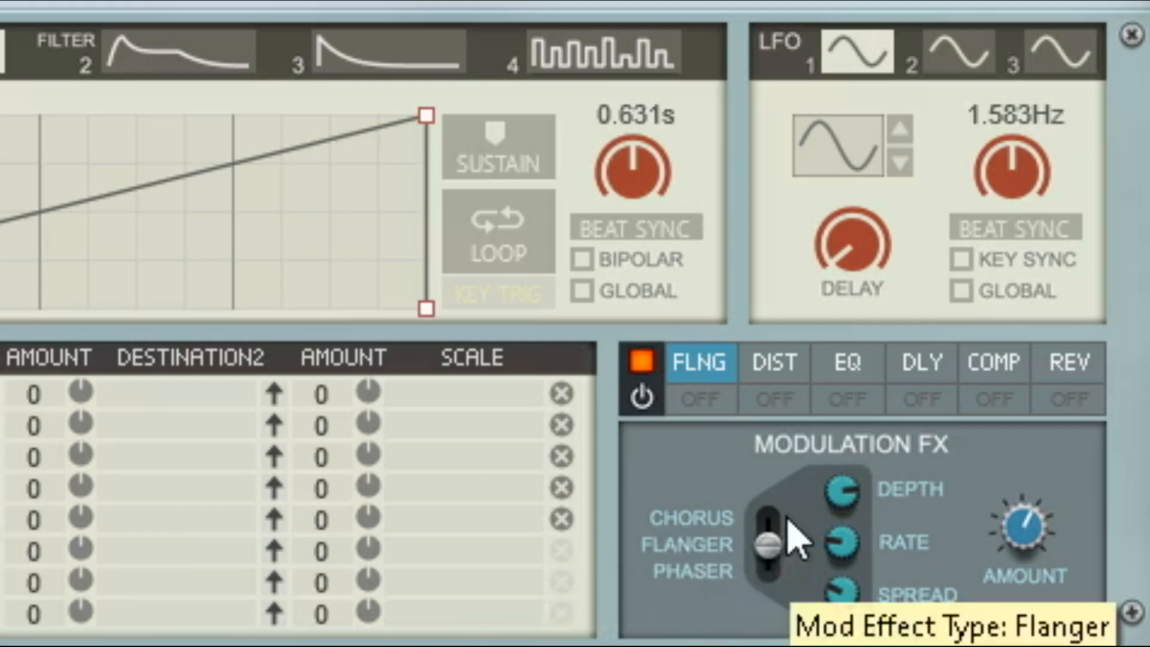
click(772, 515)
click(769, 546)
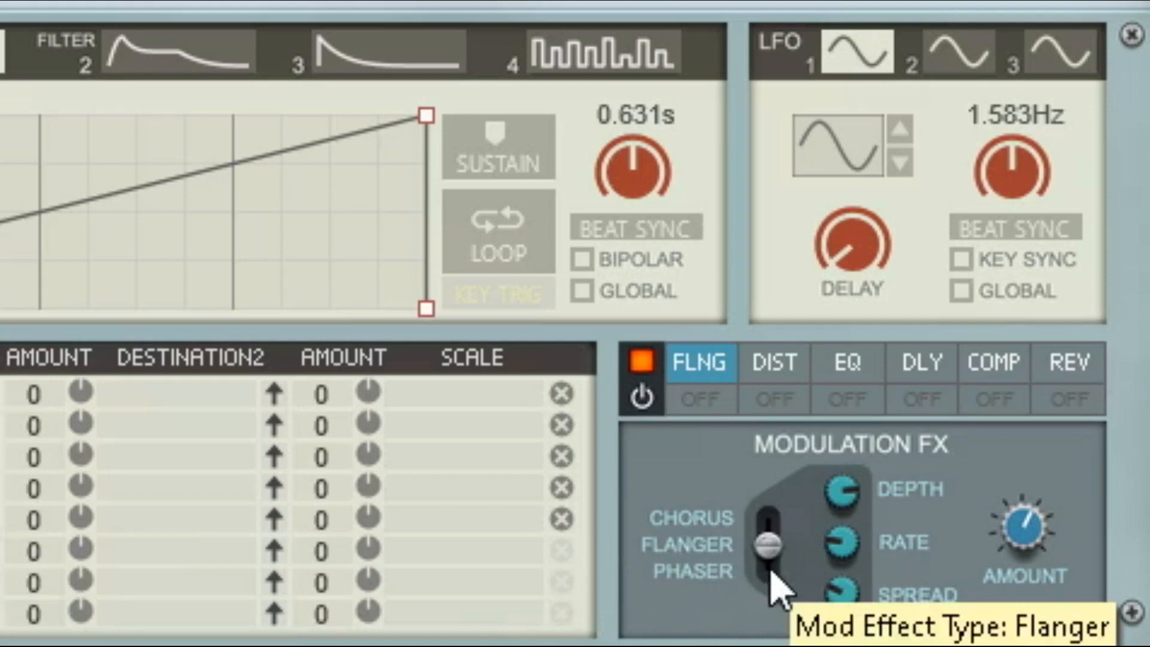
drag(777, 554, 771, 517)
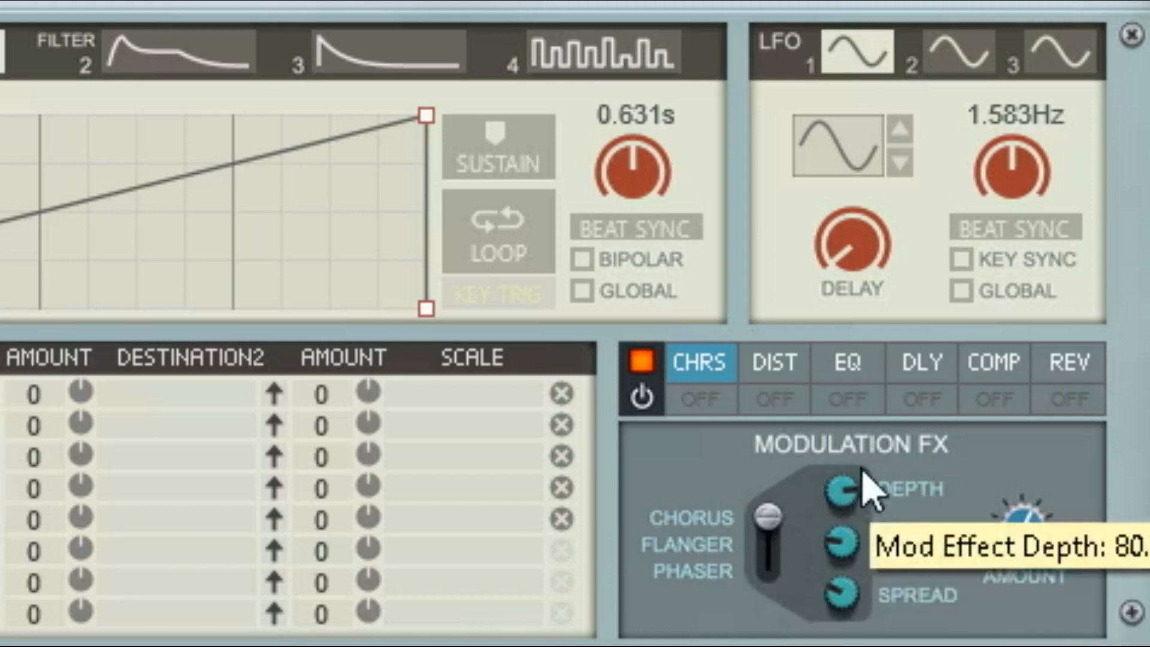
click(771, 371)
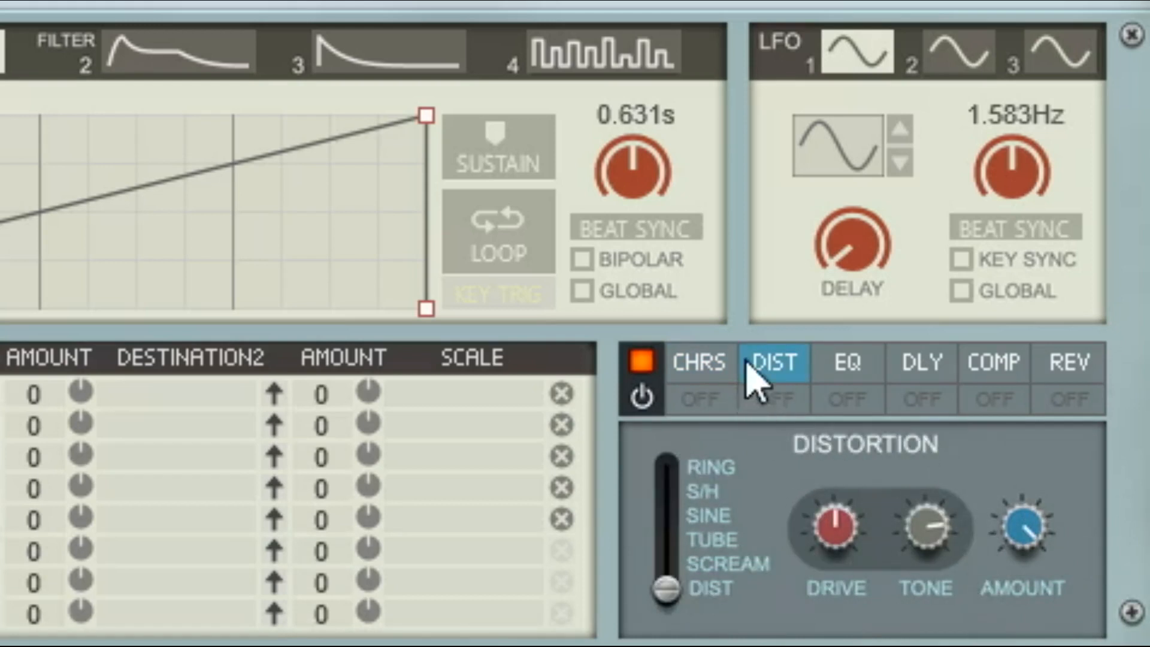
click(698, 377)
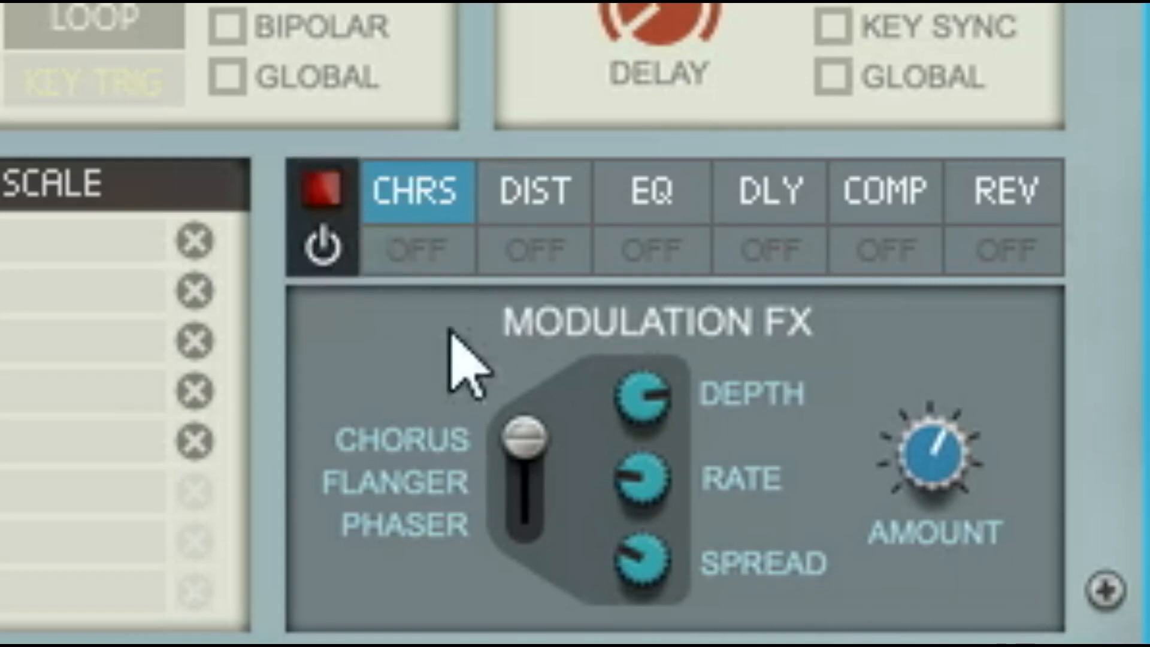
Reduce the distortion's amount and raise its drive with the Sine type, switch on the effects section, and set the type to Dist
click(540, 198)
click(376, 461)
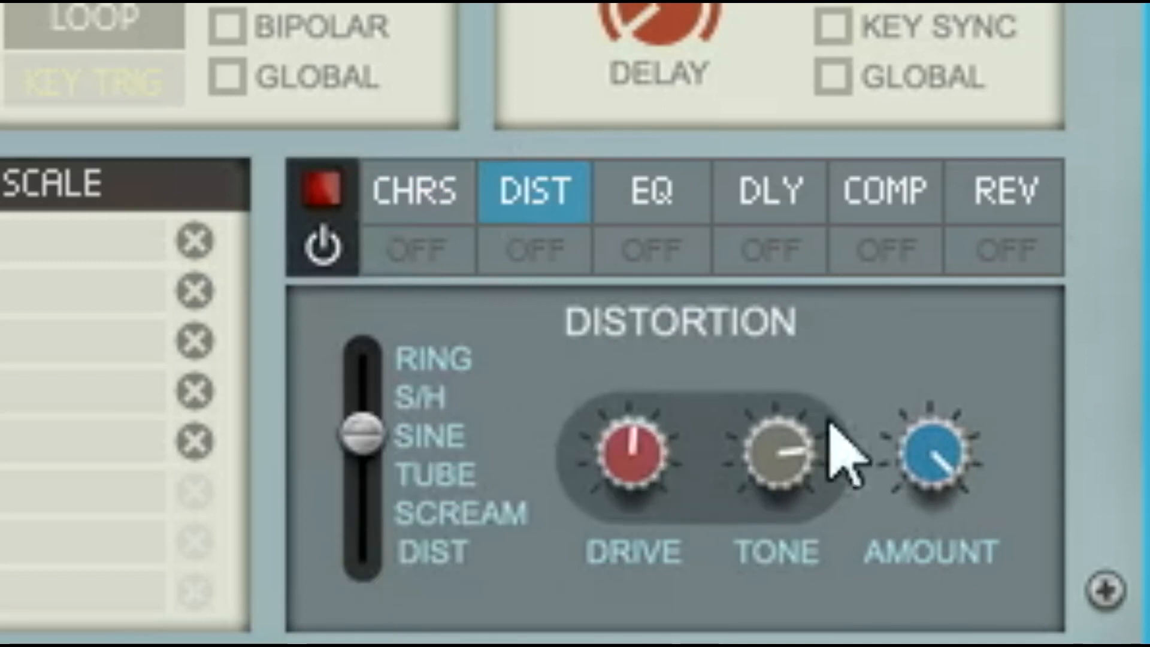
drag(936, 474, 873, 552)
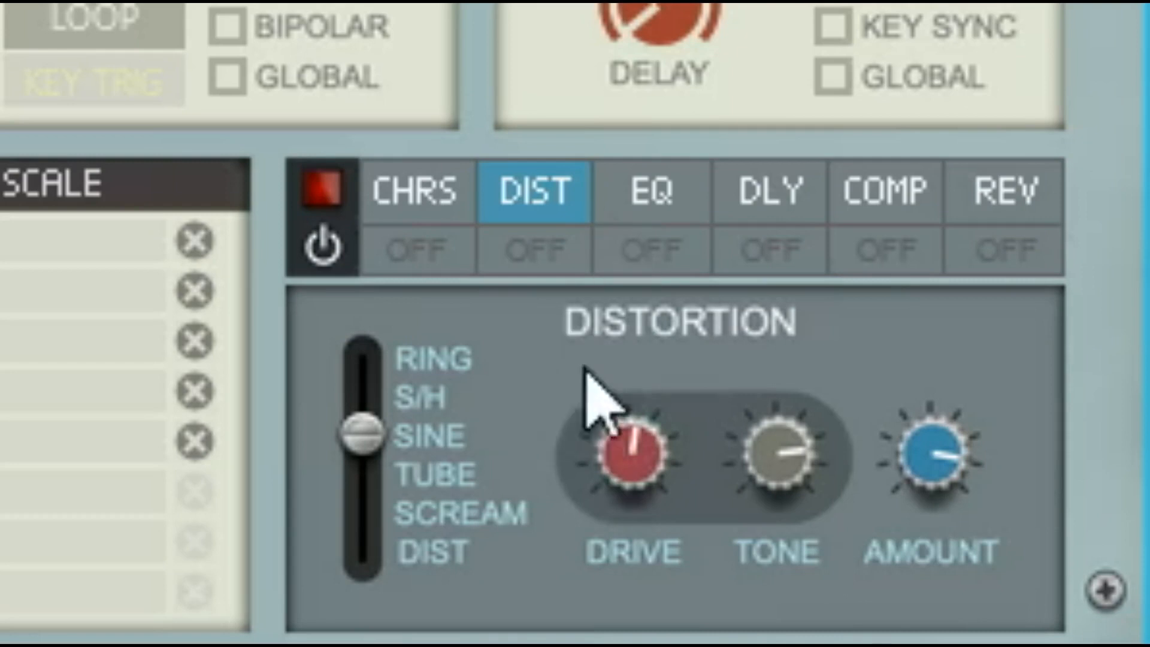
mouse_move(669, 448)
drag(669, 448, 666, 419)
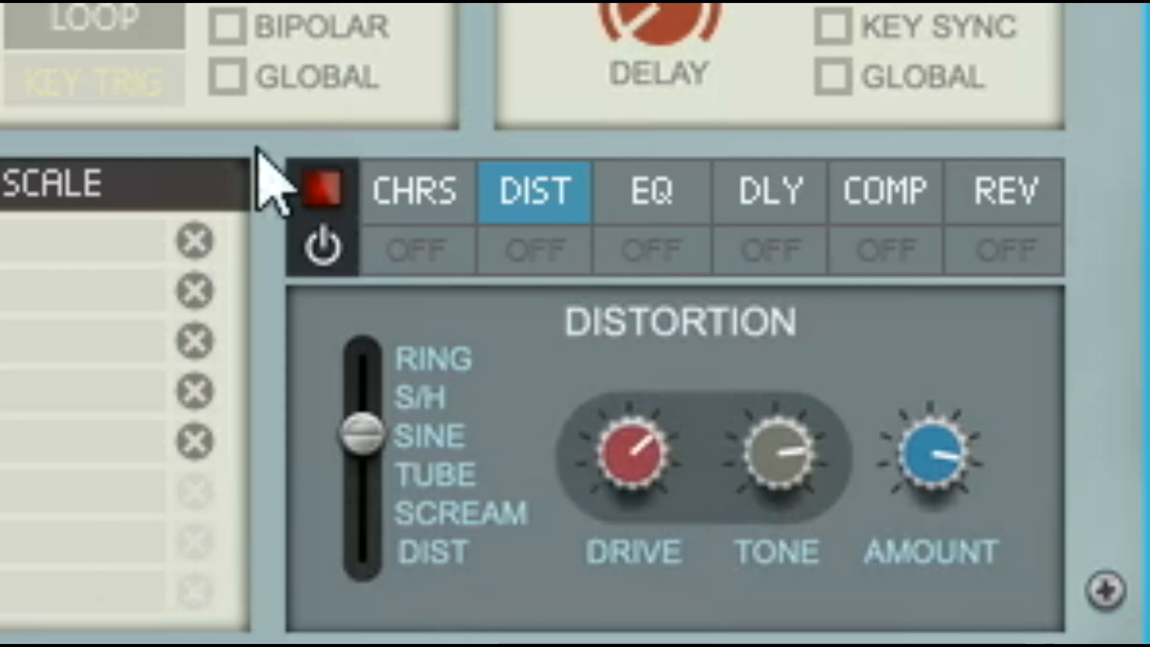
click(335, 192)
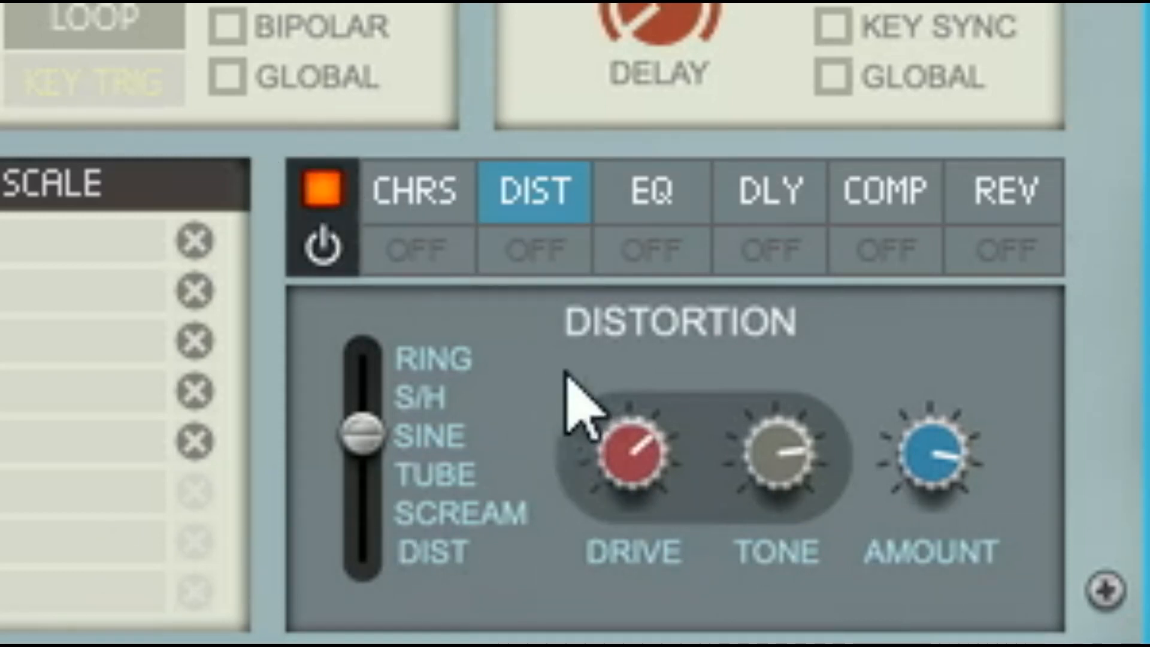
click(422, 551)
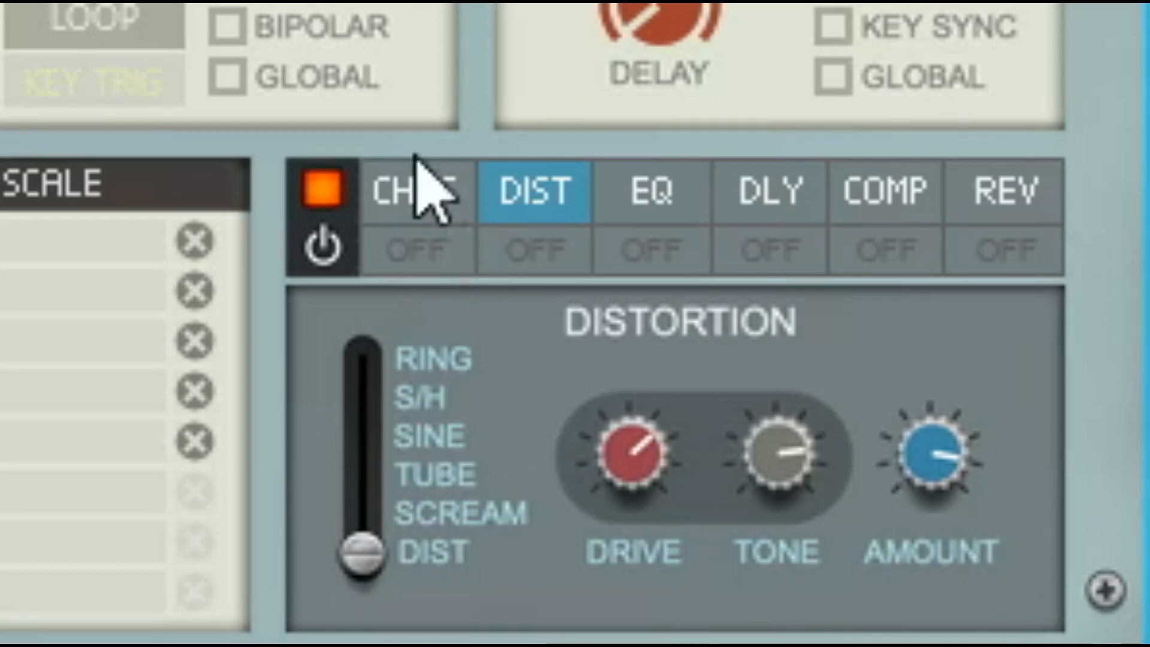
Turn on the chorus effect, switching it off and on repeatedly to demonstrate its bypass
click(440, 191)
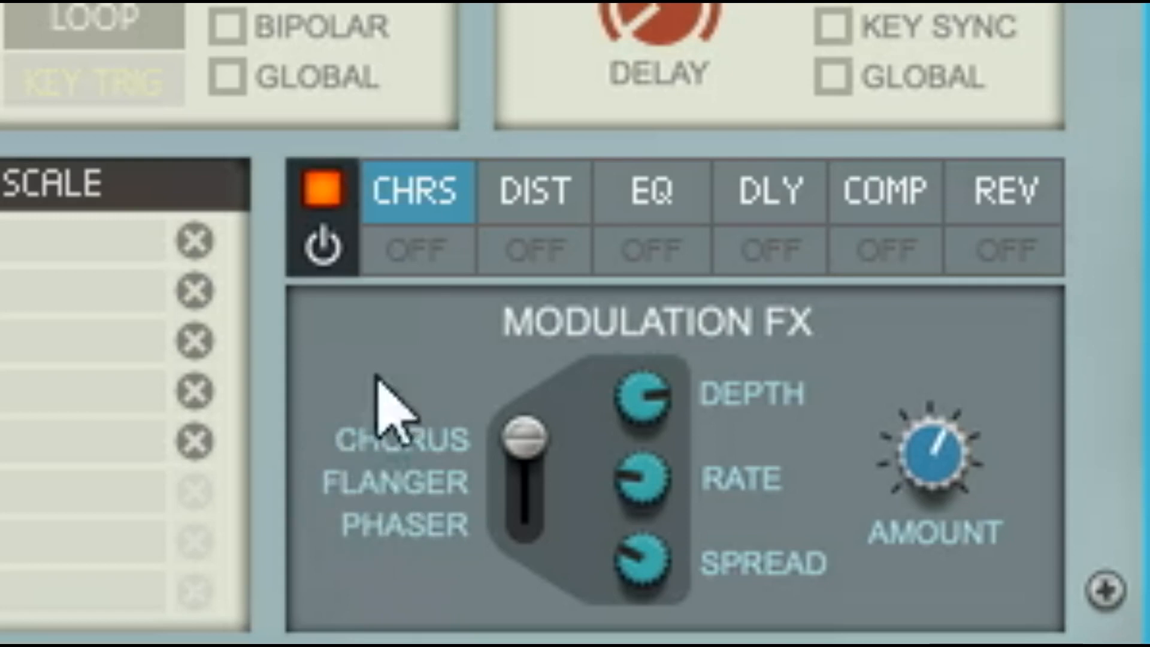
click(430, 252)
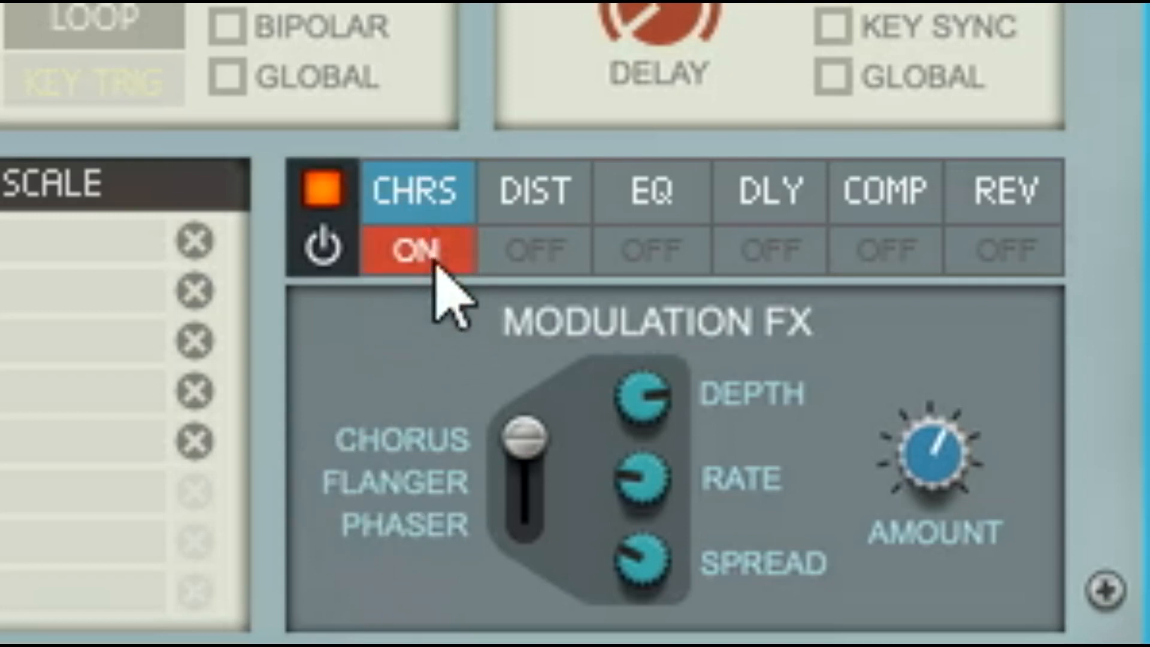
click(431, 257)
click(426, 255)
click(426, 255)
click(413, 259)
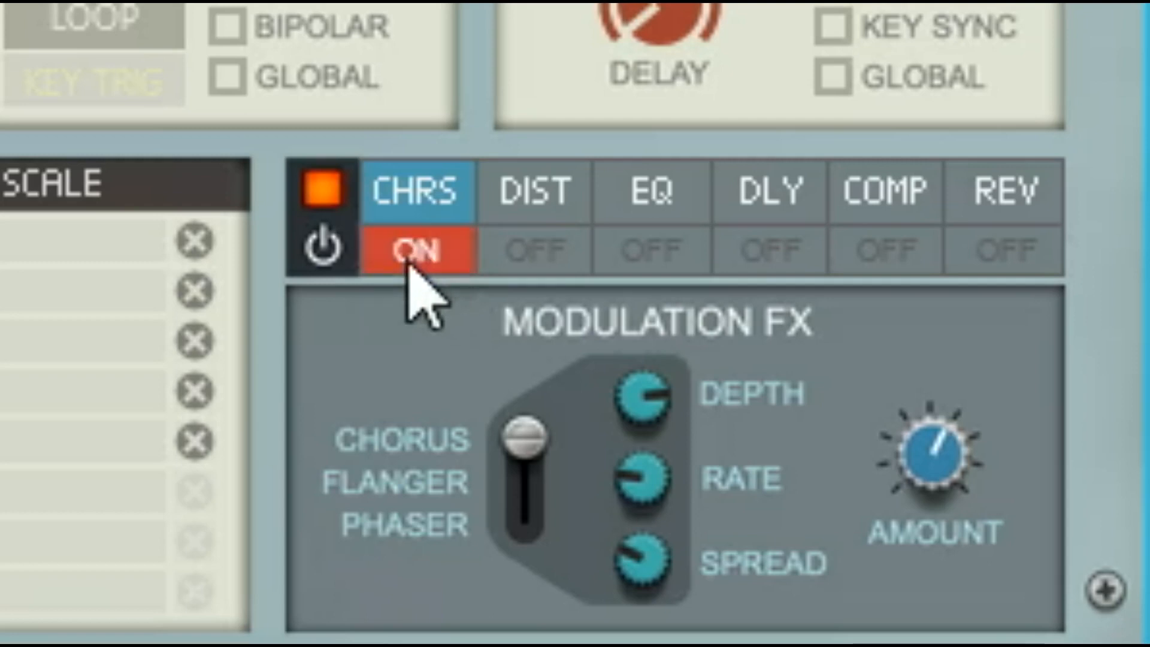
click(430, 258)
click(430, 261)
click(430, 257)
click(419, 257)
Toggle the entire effects section off and on repeatedly to demonstrate its master switch
click(323, 198)
click(324, 195)
click(325, 193)
click(326, 192)
click(328, 192)
click(328, 192)
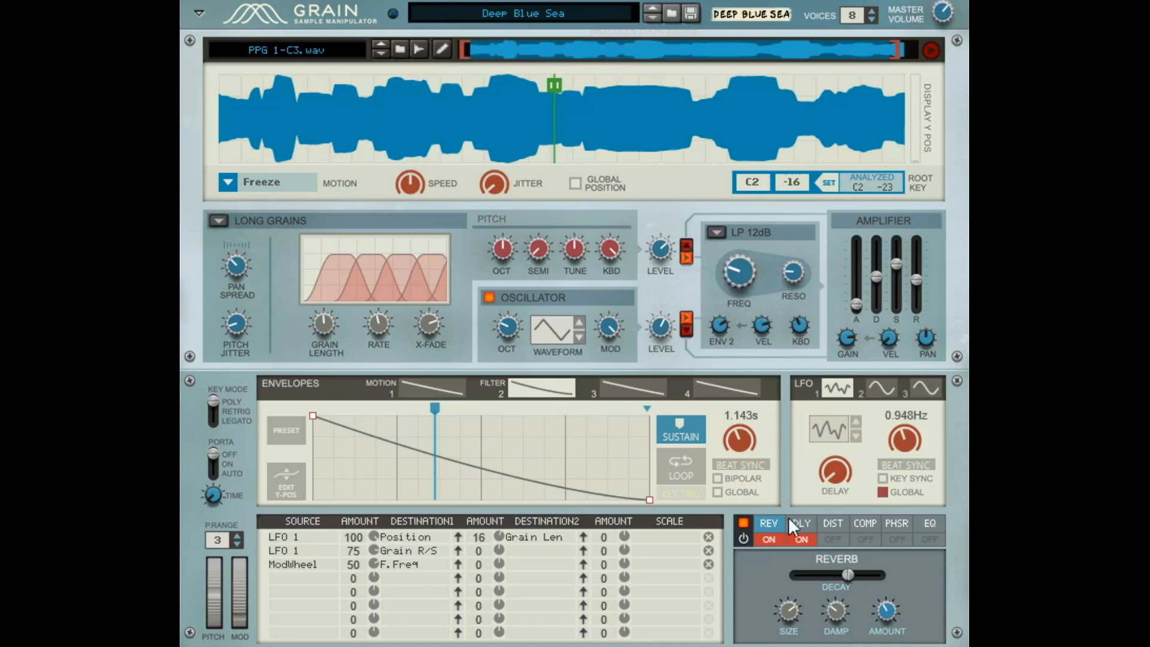
Turn on the reverb of the Deep Blue Sea patch and raise its amount to 100% and its decay to maximum
click(768, 521)
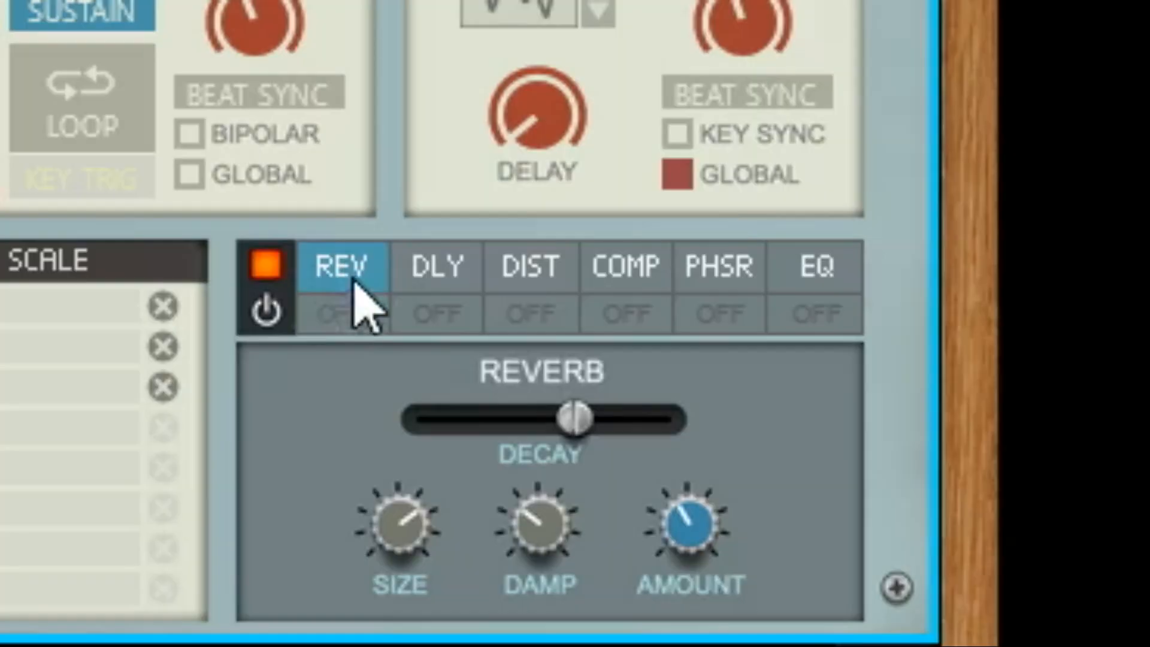
click(768, 539)
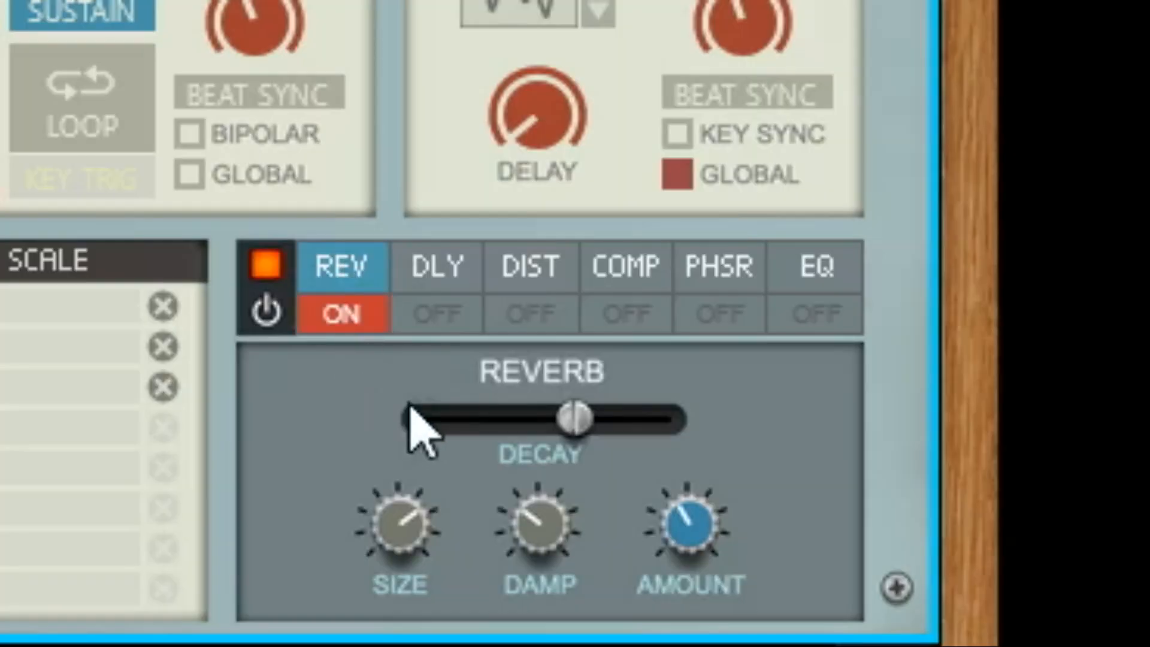
mouse_move(689, 483)
drag(687, 481, 694, 448)
drag(714, 514, 854, 388)
mouse_move(576, 432)
drag(578, 436, 727, 476)
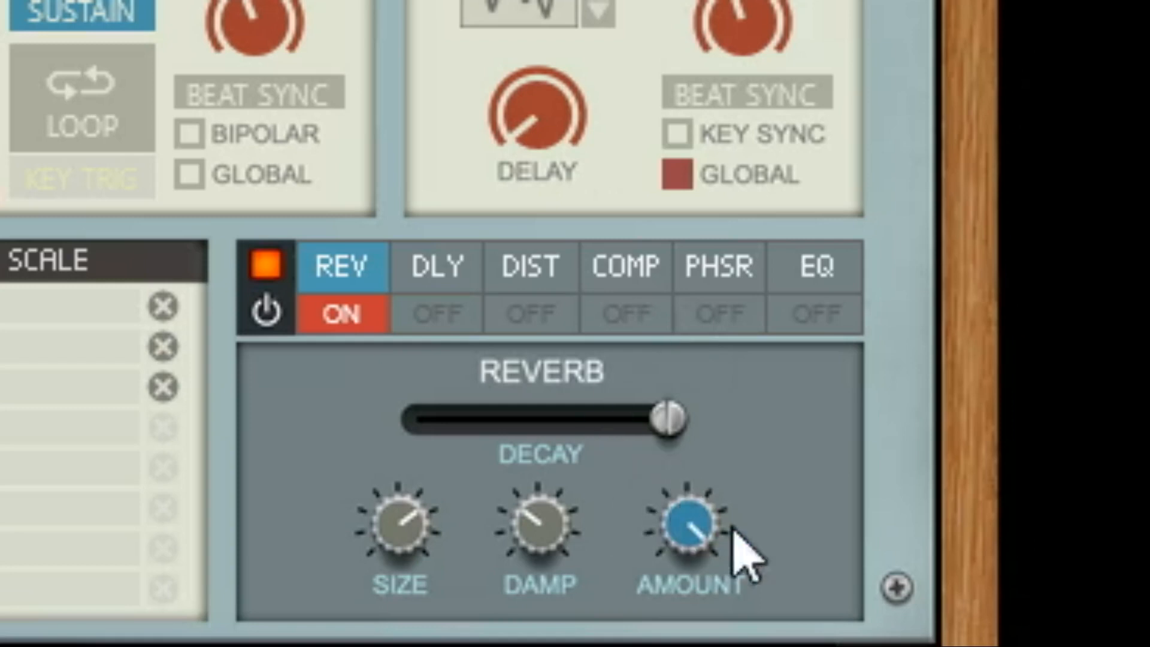
Lower the reverb's amount to just above halfway and its decay to minimum, comparing the sound with the reverb off and on
mouse_move(702, 537)
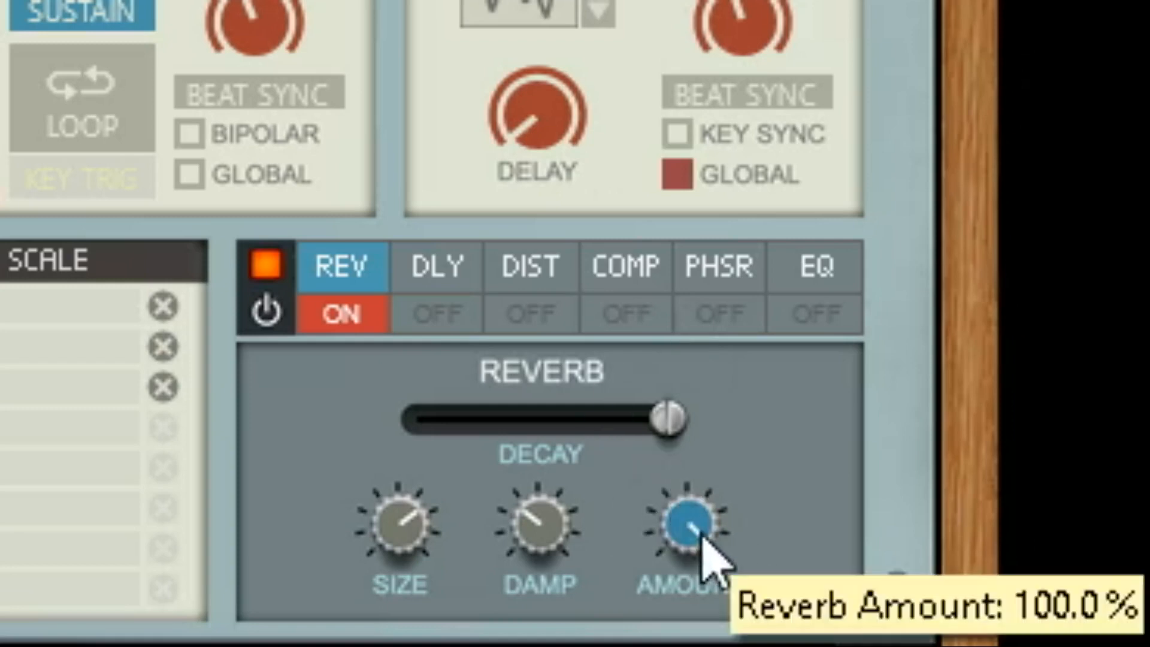
drag(703, 538, 721, 605)
drag(665, 417, 350, 466)
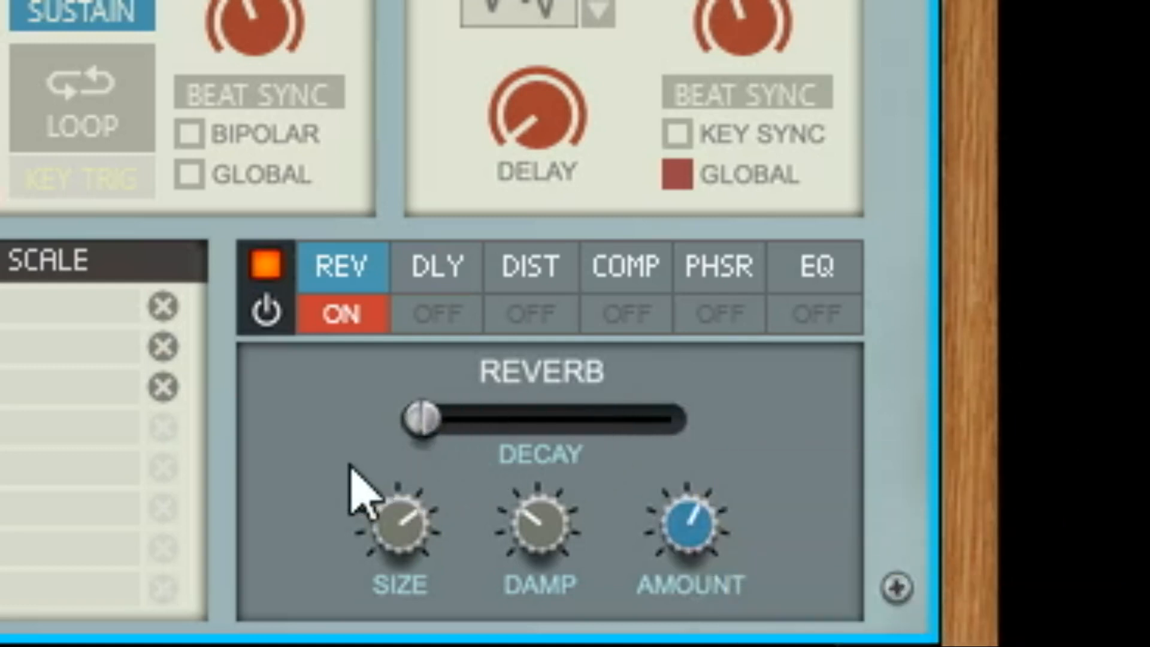
click(365, 320)
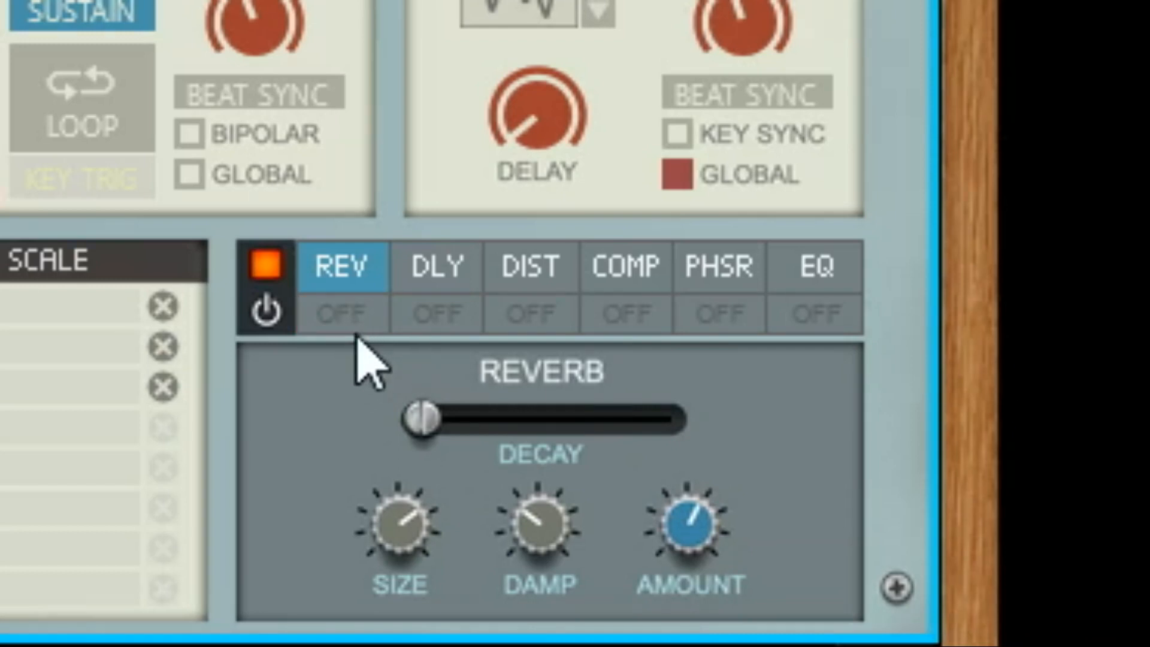
click(362, 321)
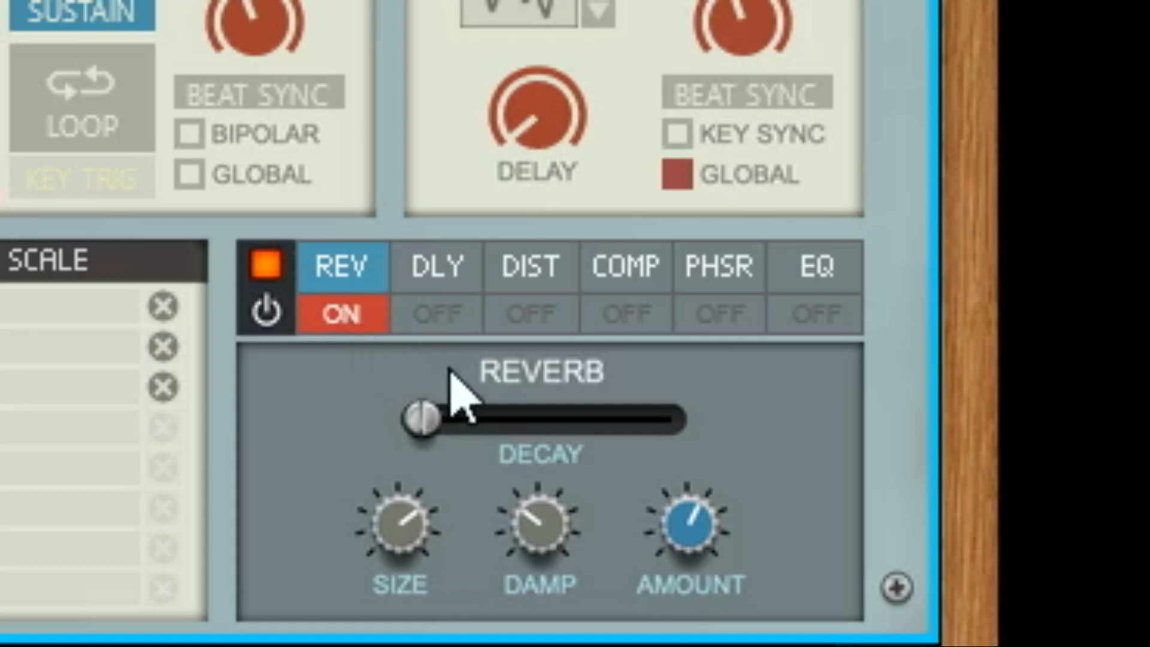
Set the reverb to 100% size, maximum decay and minimum damping, trying the amount at 100% before lowering it to just under halfway
drag(419, 422, 492, 442)
drag(388, 520, 434, 400)
drag(496, 424, 726, 385)
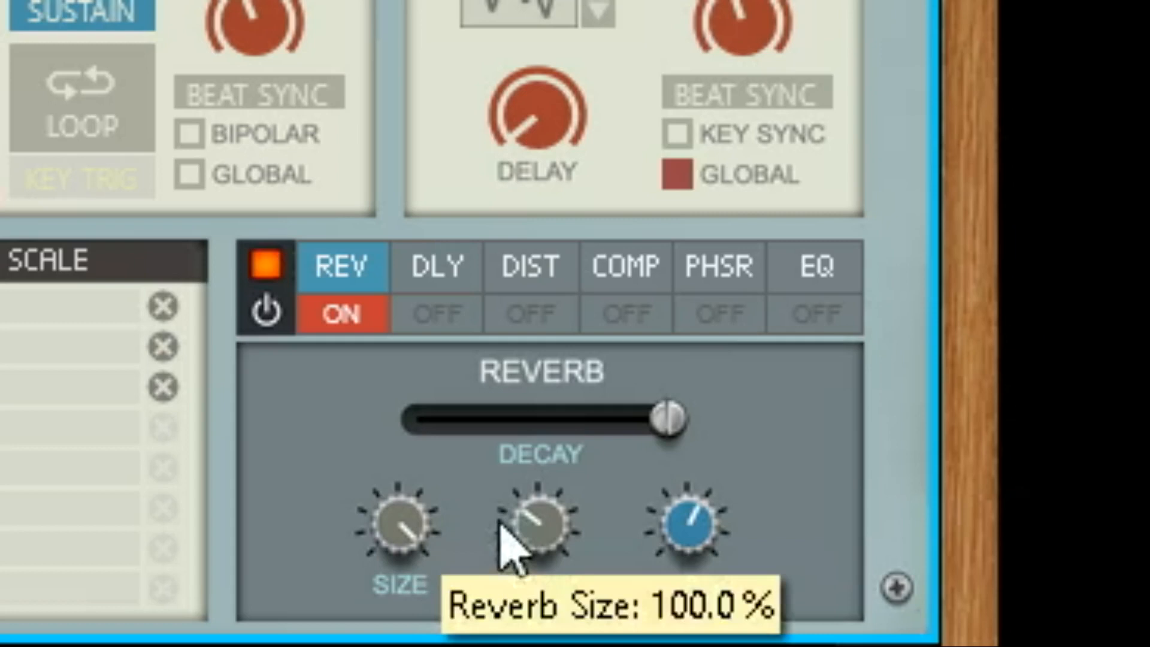
drag(539, 533, 542, 635)
drag(673, 547, 938, 236)
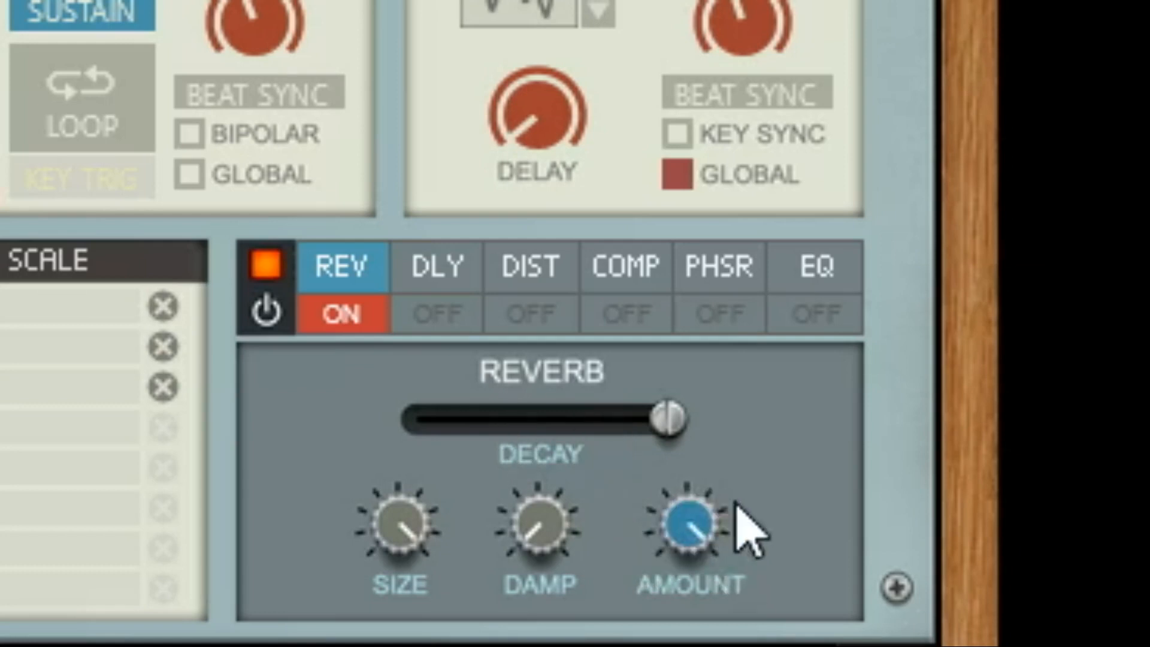
mouse_move(707, 533)
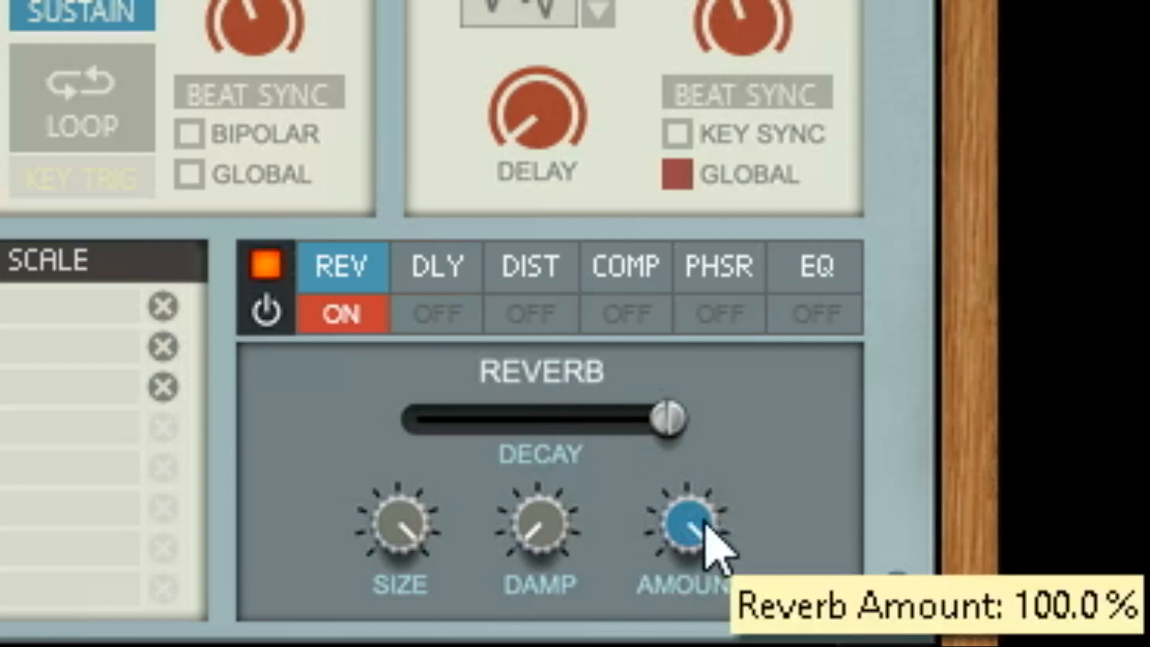
drag(687, 527, 681, 645)
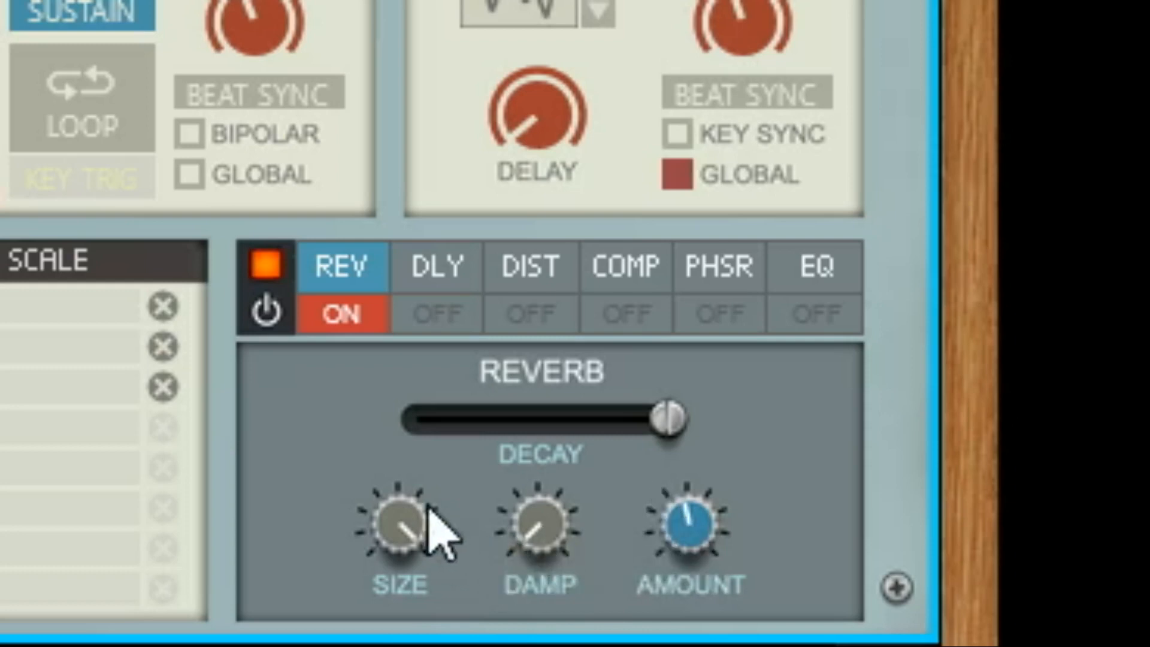
Lower the reverb's size to minimum and raise its amount to 100%, trying the decay at halfway before returning it to maximum
drag(416, 554, 440, 646)
drag(415, 520, 455, 467)
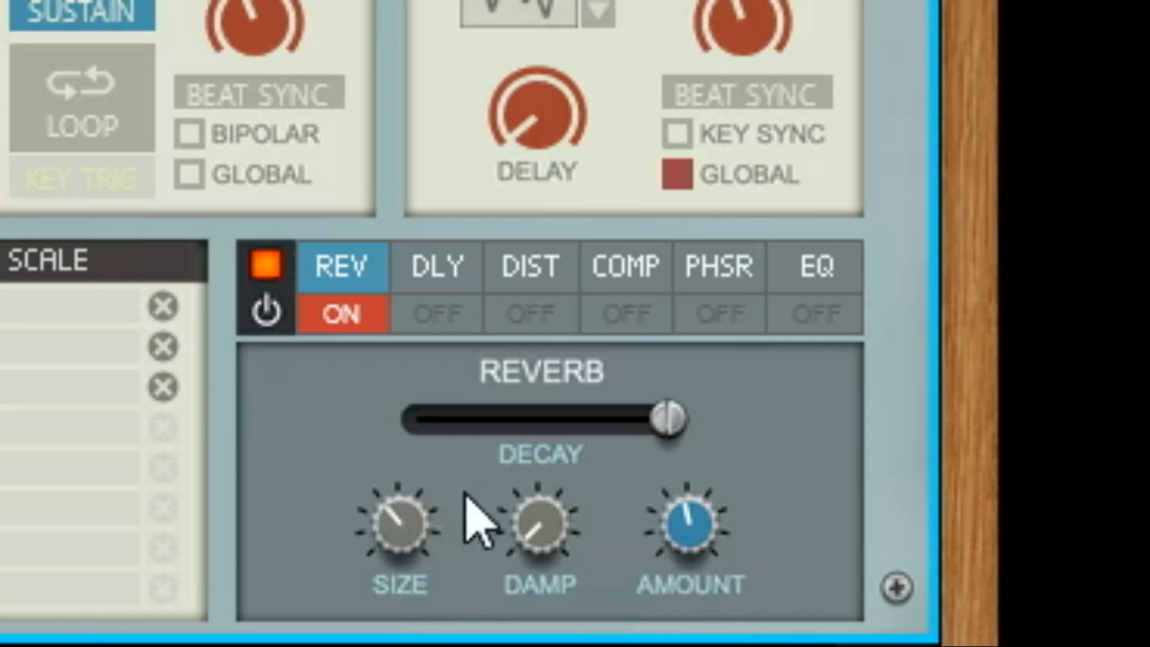
drag(631, 443, 543, 447)
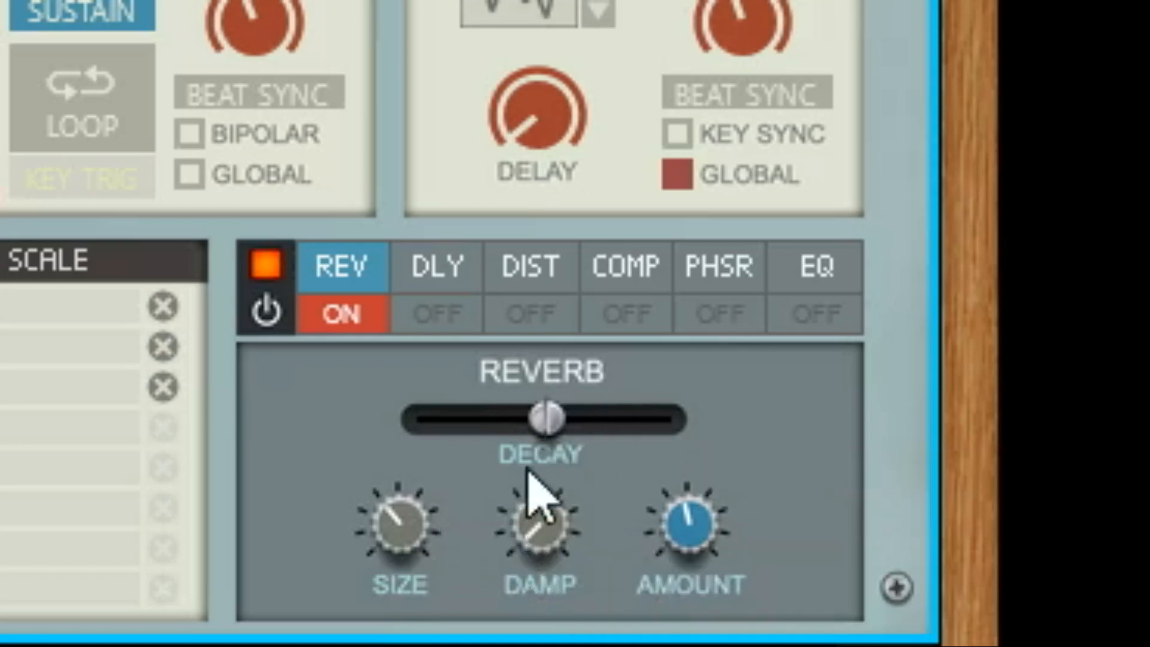
drag(547, 446, 753, 449)
scroll(426, 551, down, 5)
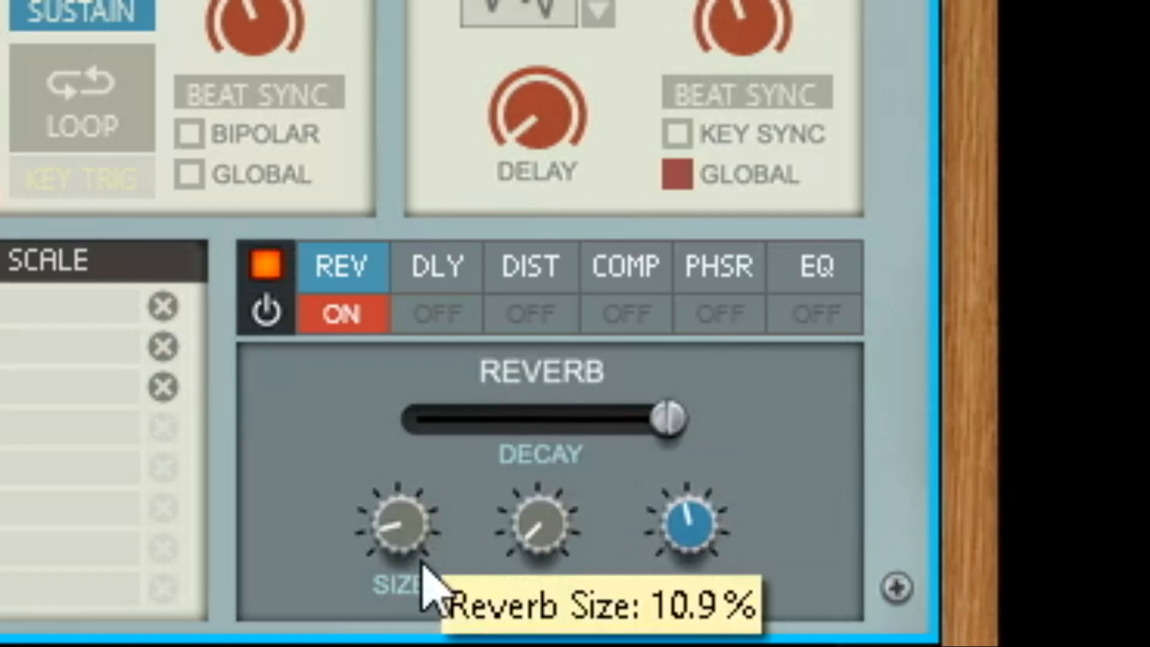
drag(683, 542, 736, 488)
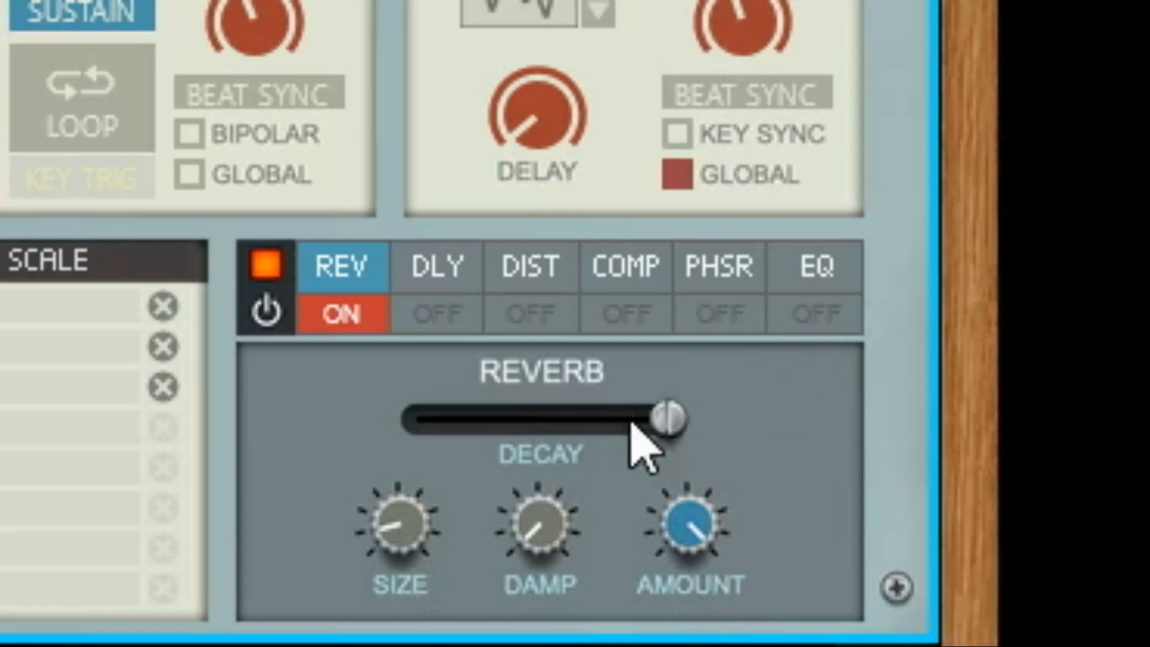
drag(409, 518, 404, 541)
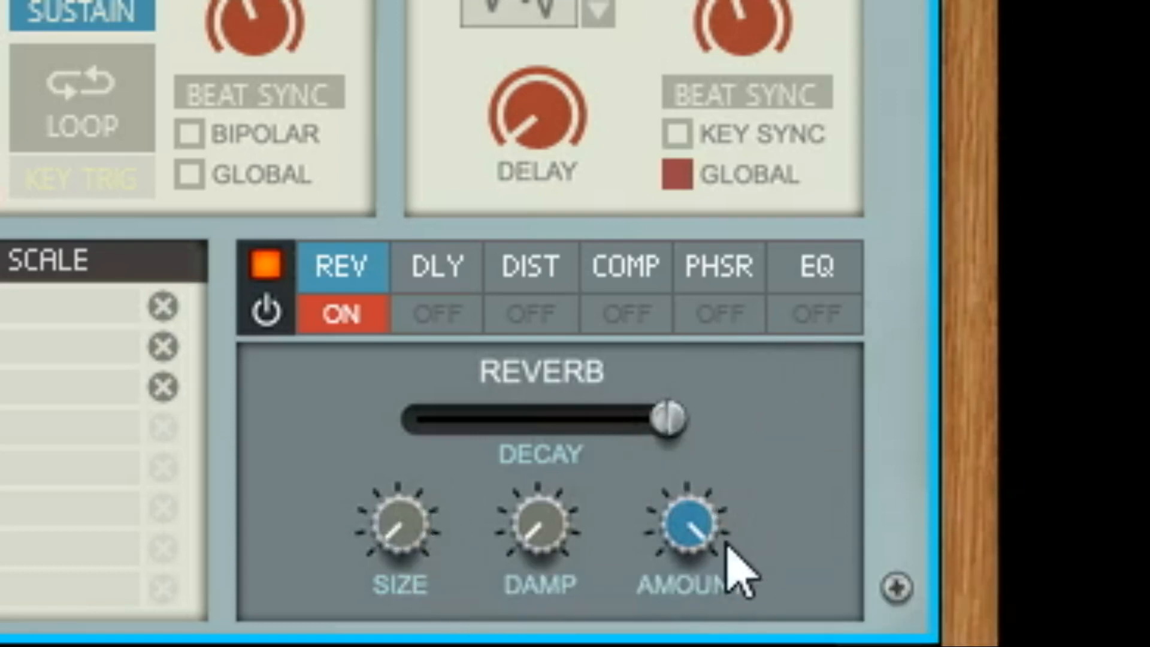
Set the reverb's size to halfway, damping to 100%, amount to 64.1% and decay to just above halfway, trying decays of 88.8% and 35.3%
drag(668, 421, 643, 436)
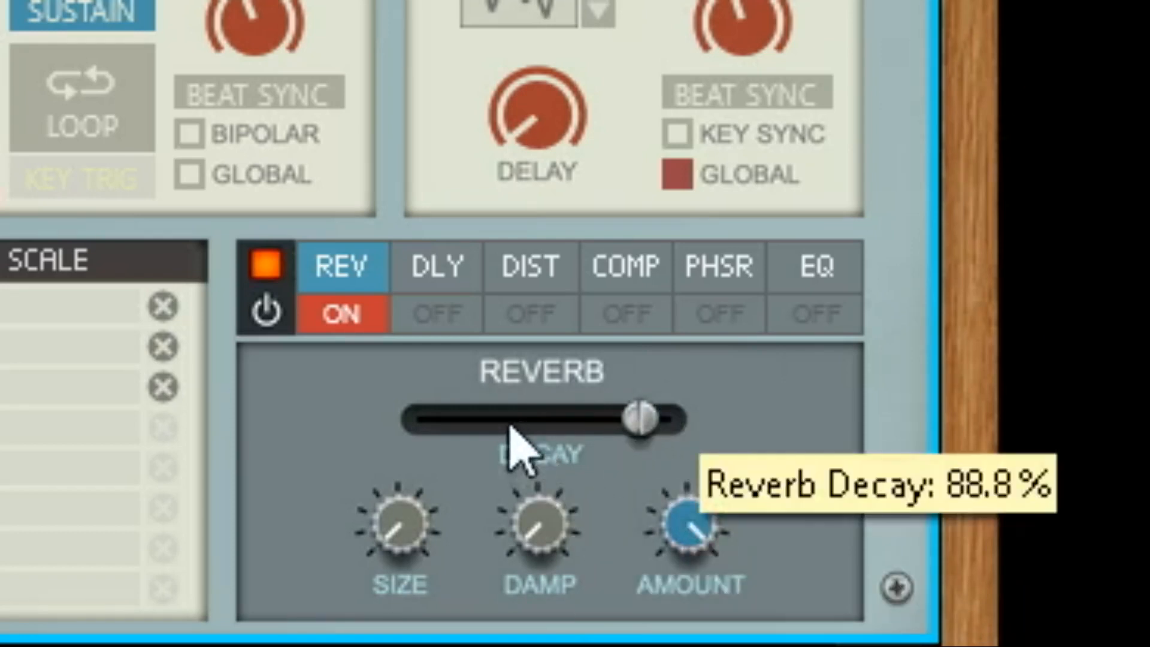
drag(631, 437, 528, 460)
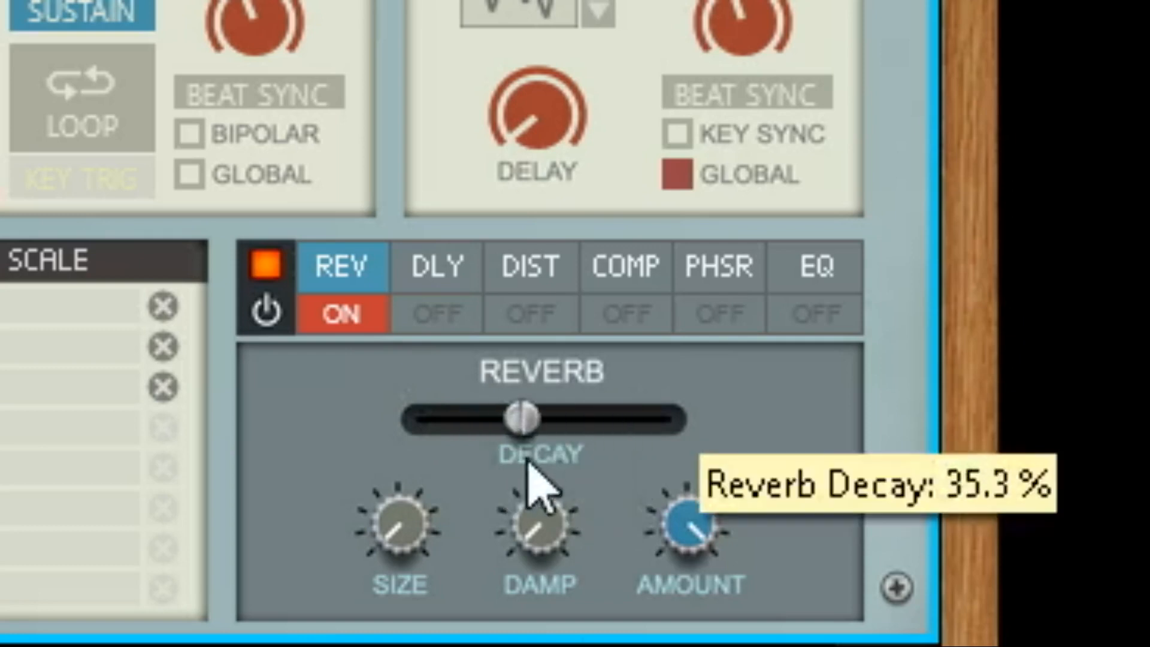
drag(398, 501, 467, 383)
drag(537, 528, 549, 289)
mouse_move(569, 437)
mouse_down()
mouse_move(558, 426)
mouse_move(574, 422)
mouse_up()
drag(675, 527, 650, 554)
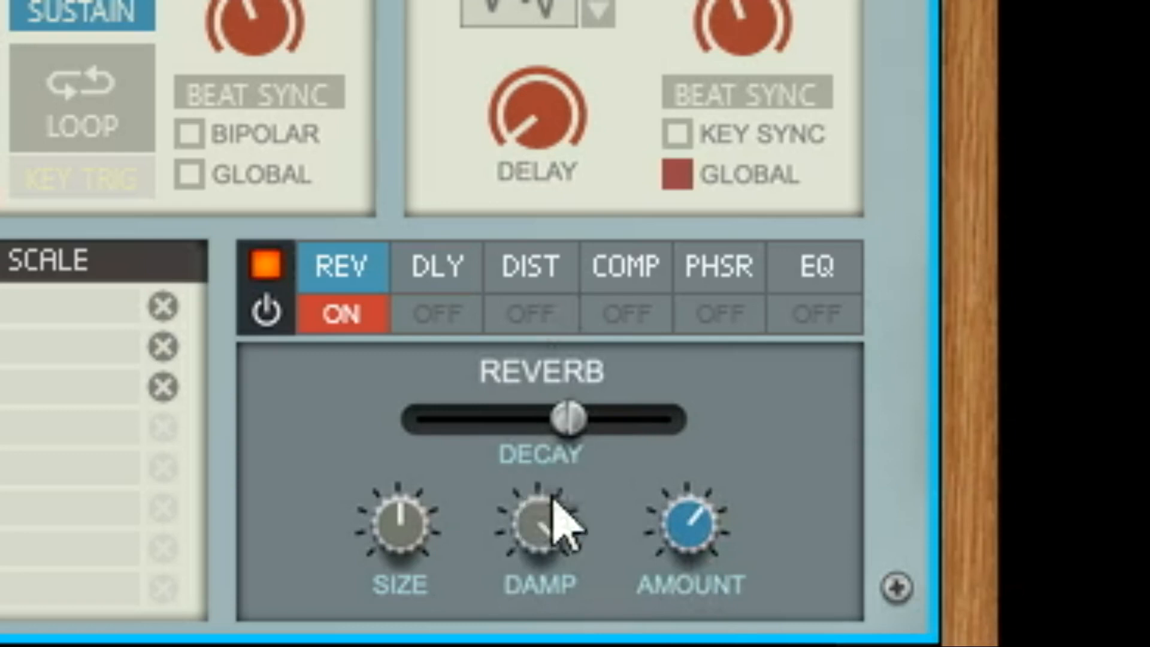
Raise the reverb's decay to 86.0% and switch its damping between 0% and 100% to compare the sound
drag(557, 557, 566, 644)
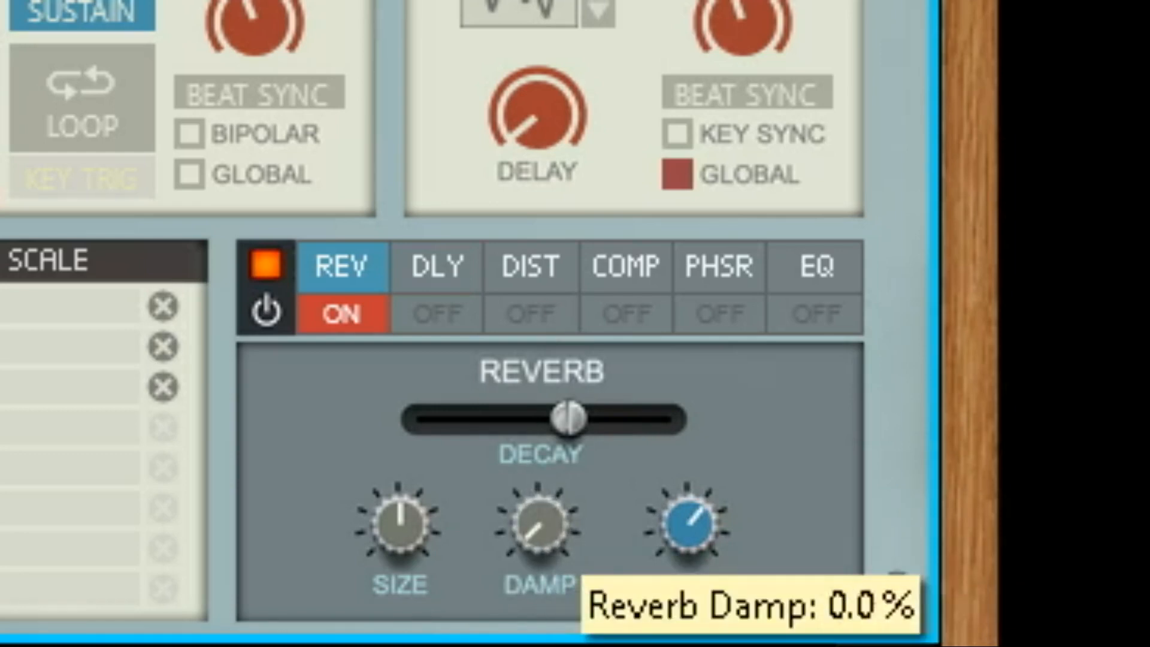
drag(585, 451, 635, 443)
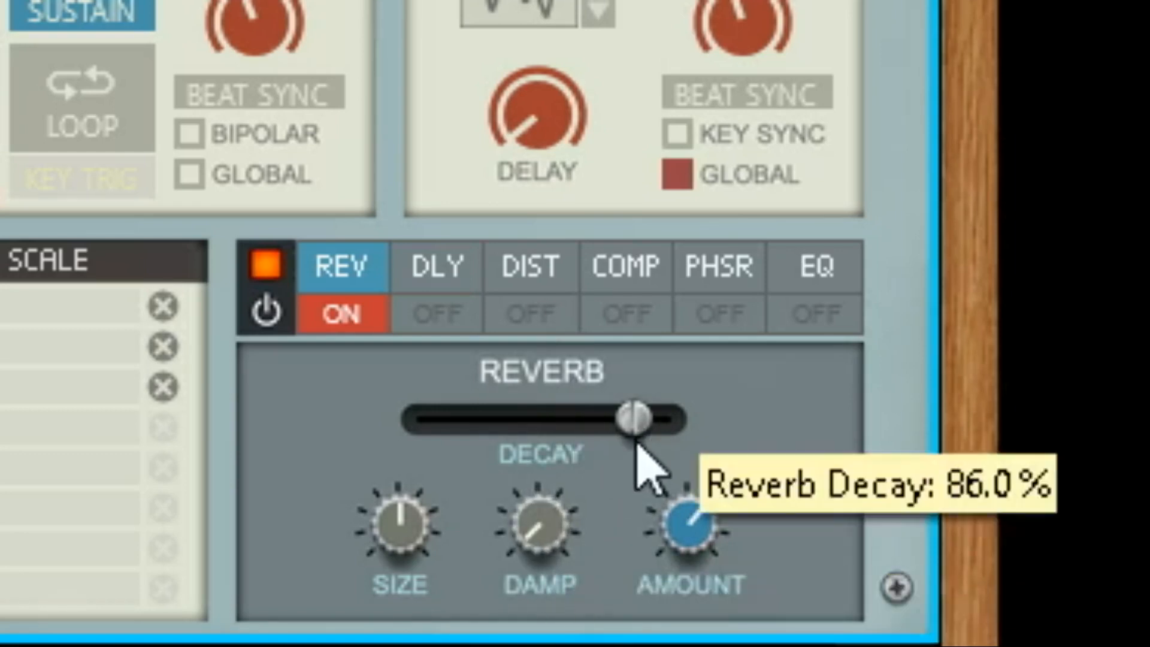
drag(565, 486, 683, 196)
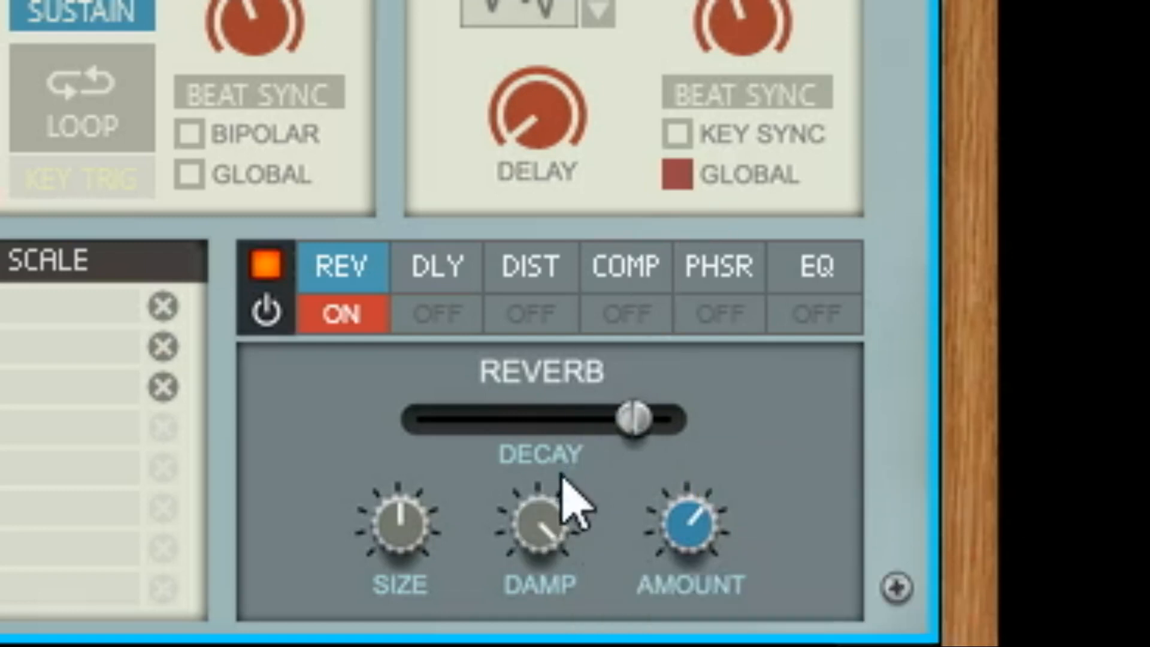
drag(555, 529, 622, 646)
right_click(653, 646)
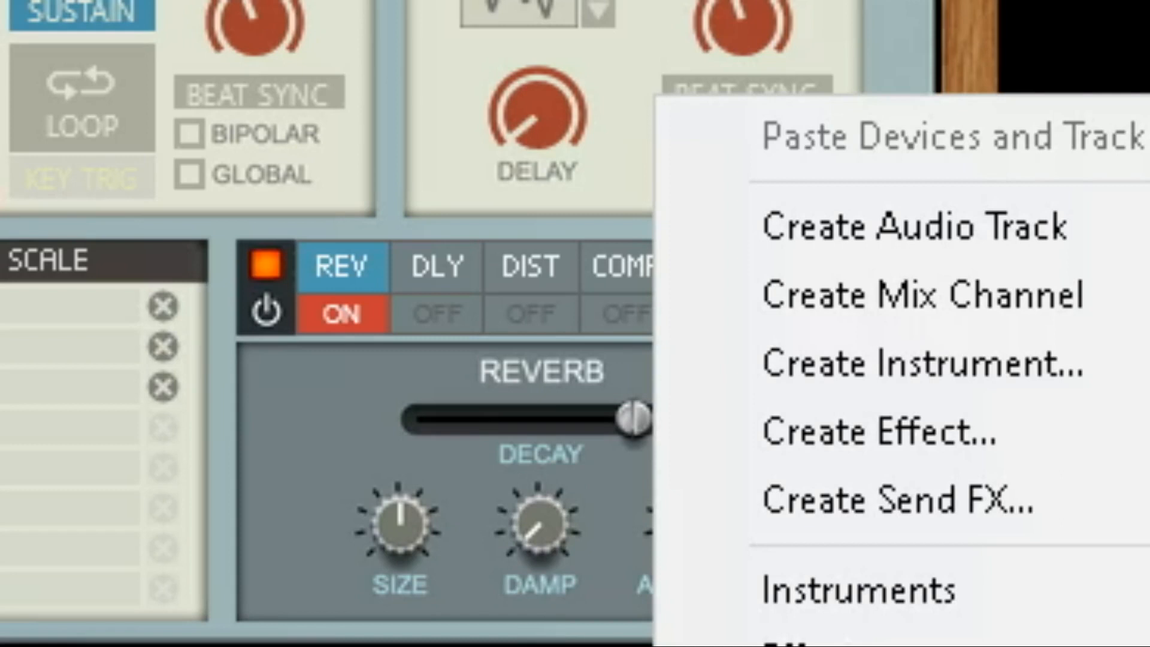
click(477, 570)
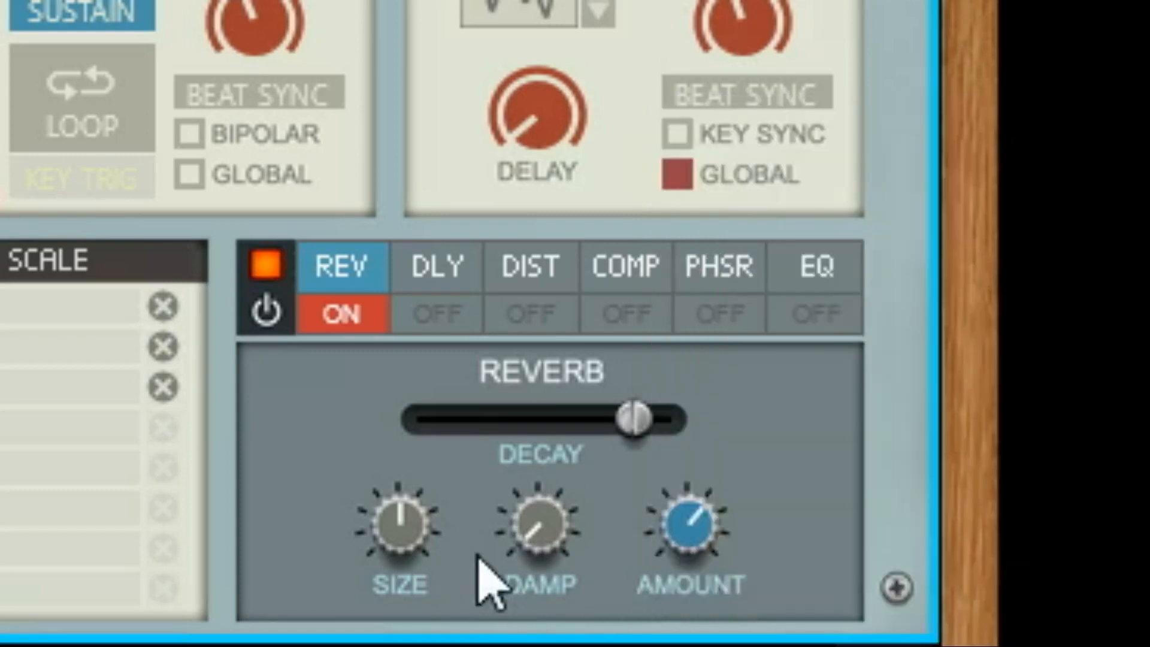
drag(565, 560, 635, 300)
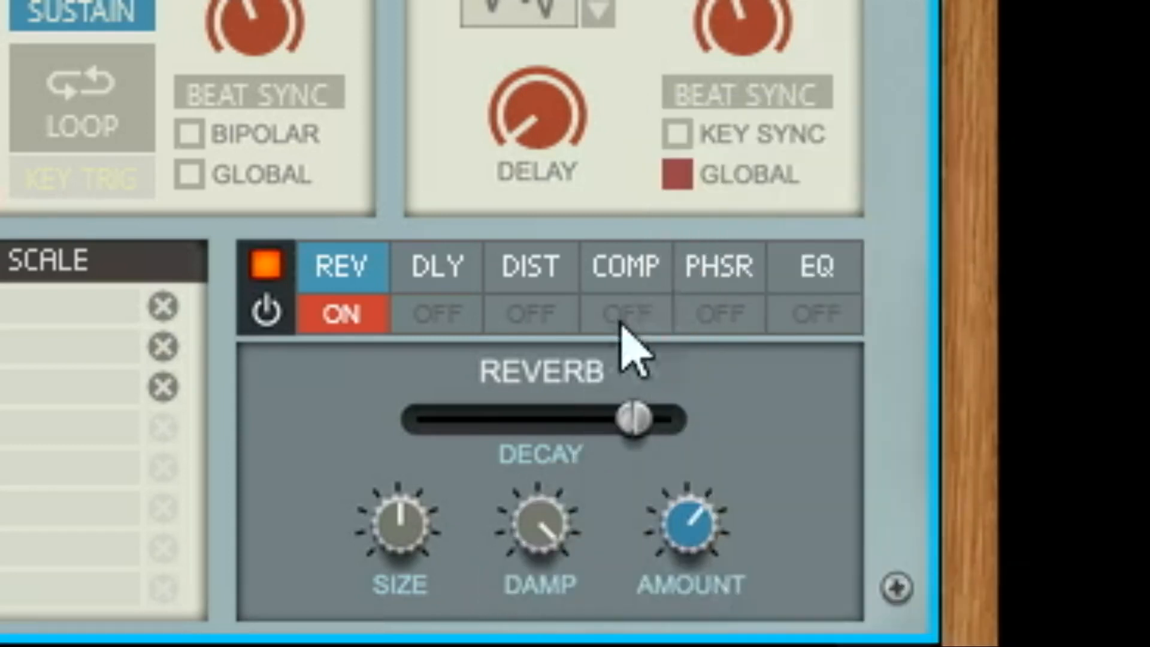
Try the reverb's damping at 0% and 25% before returning it to 100%, and lower the decay to just above halfway and the amount to 54.7%
mouse_move(682, 548)
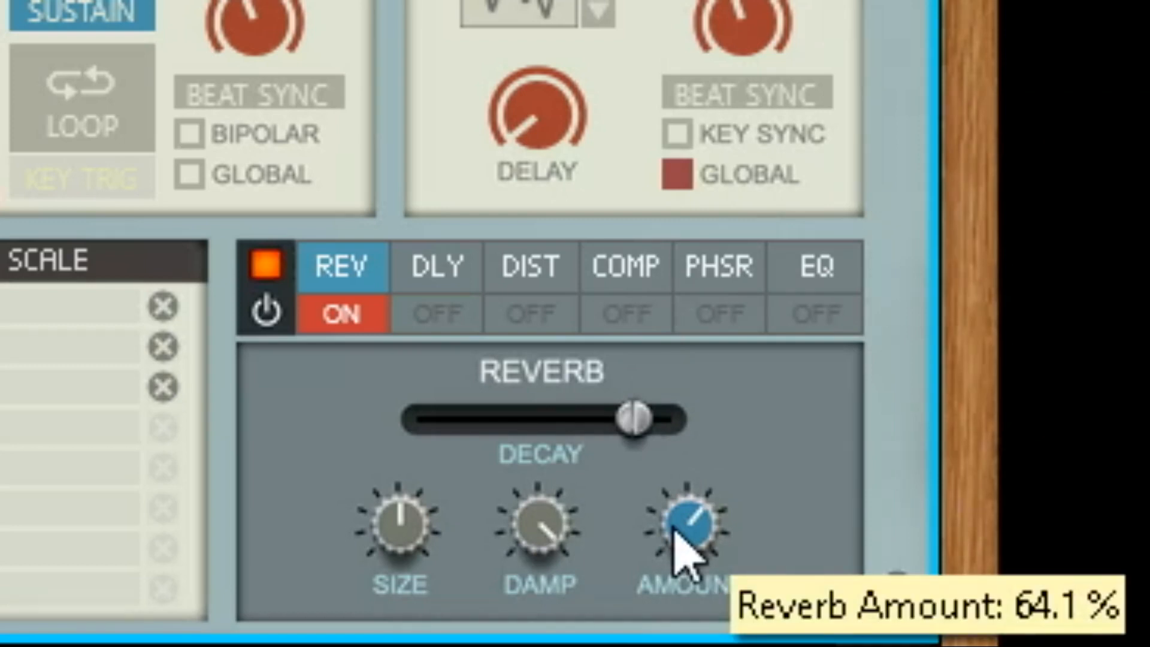
mouse_move(570, 526)
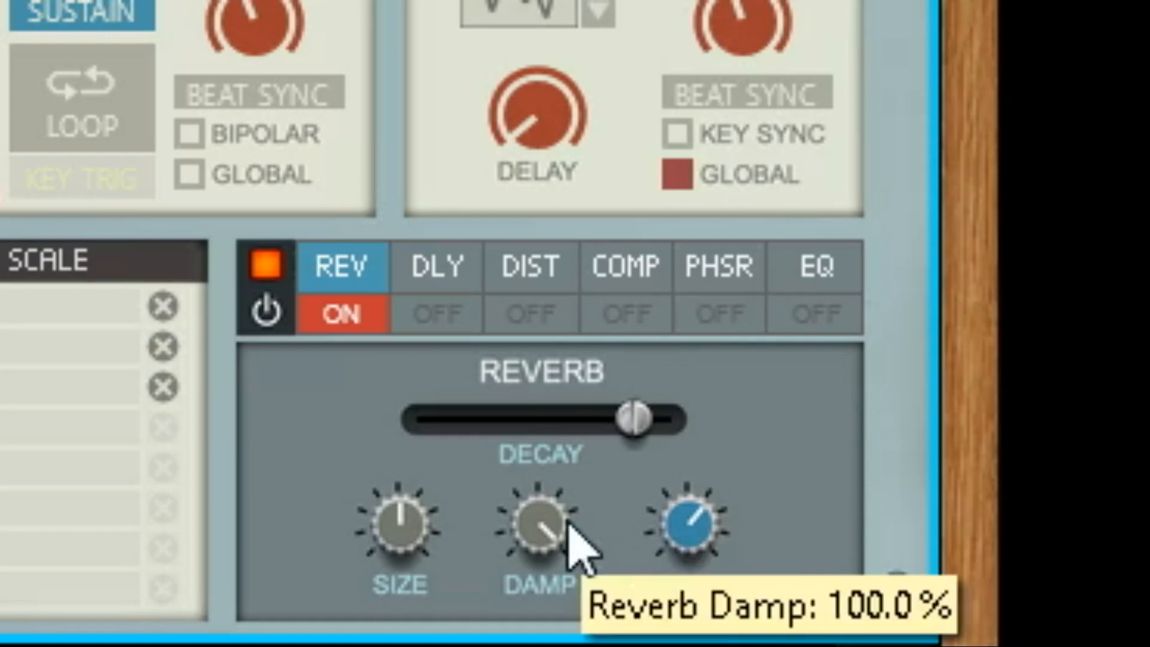
drag(554, 536, 554, 599)
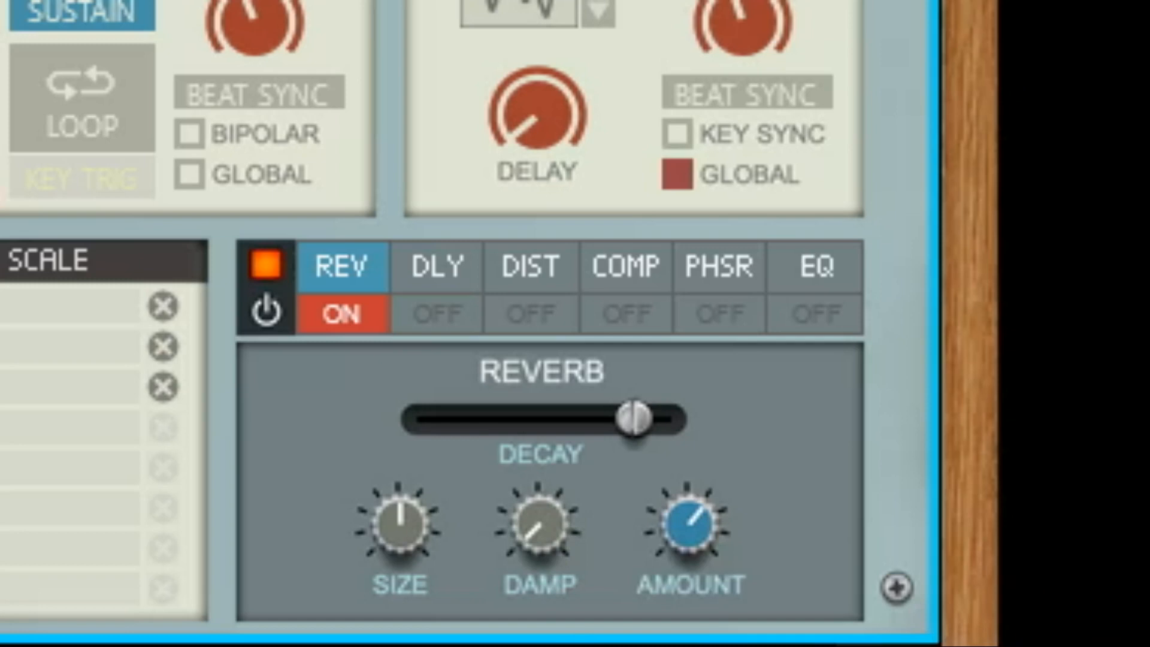
drag(585, 513, 590, 493)
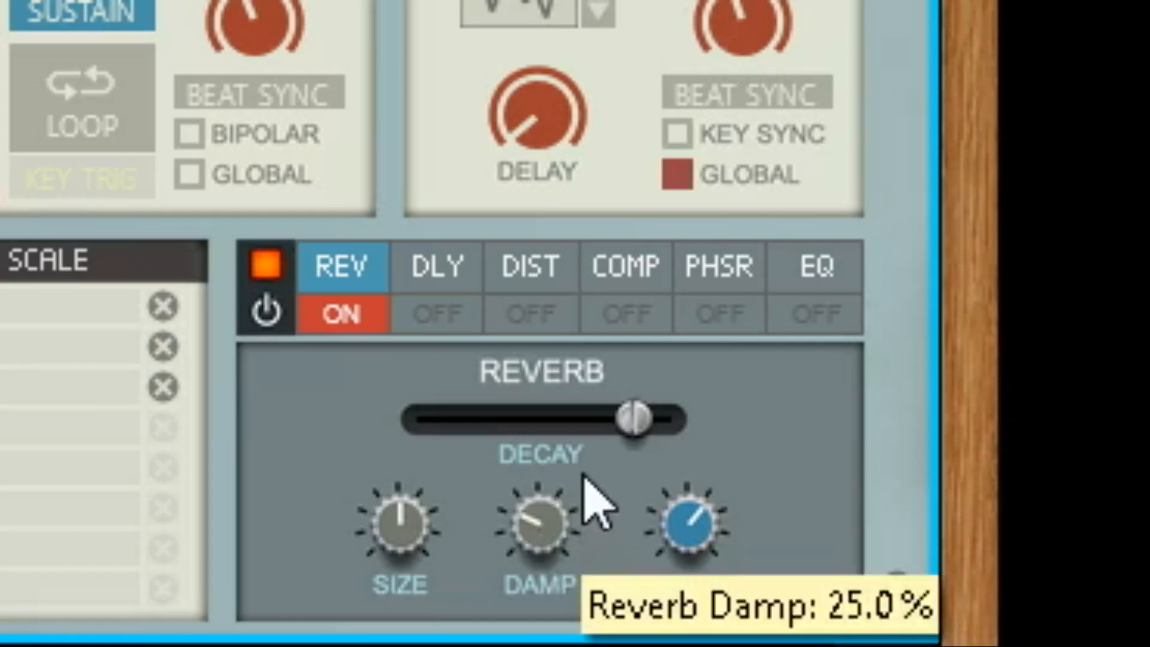
drag(629, 436, 575, 435)
drag(536, 518, 588, 449)
drag(571, 493, 629, 437)
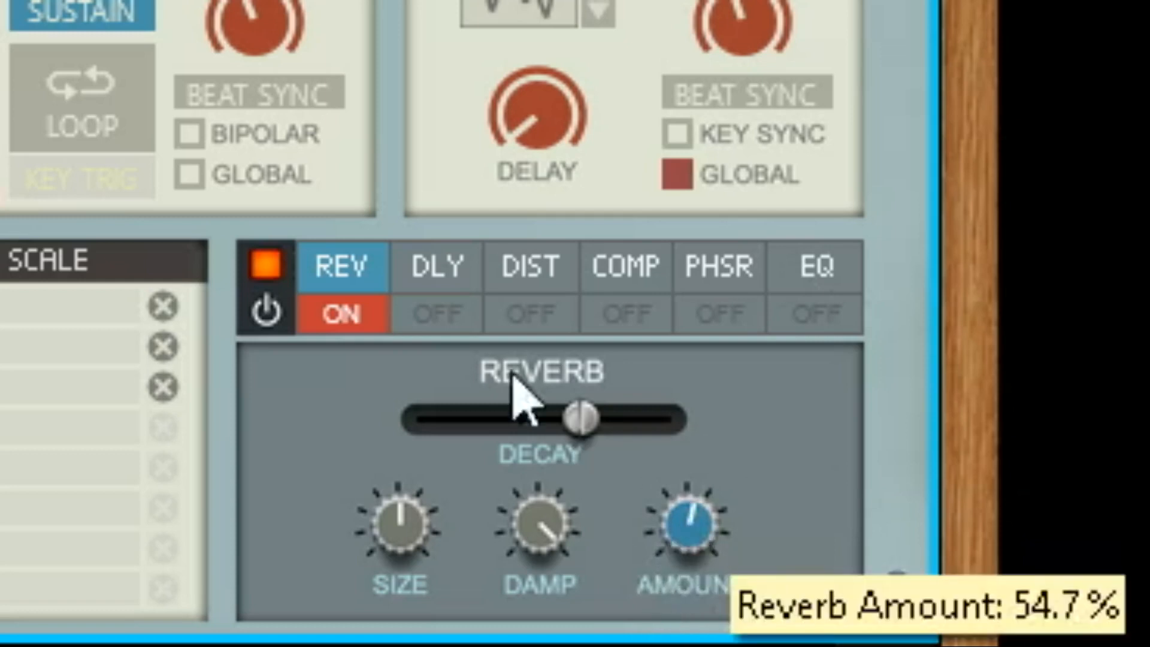
Turn the delay on and the reverb off, and show the delay's settings
click(440, 318)
click(369, 326)
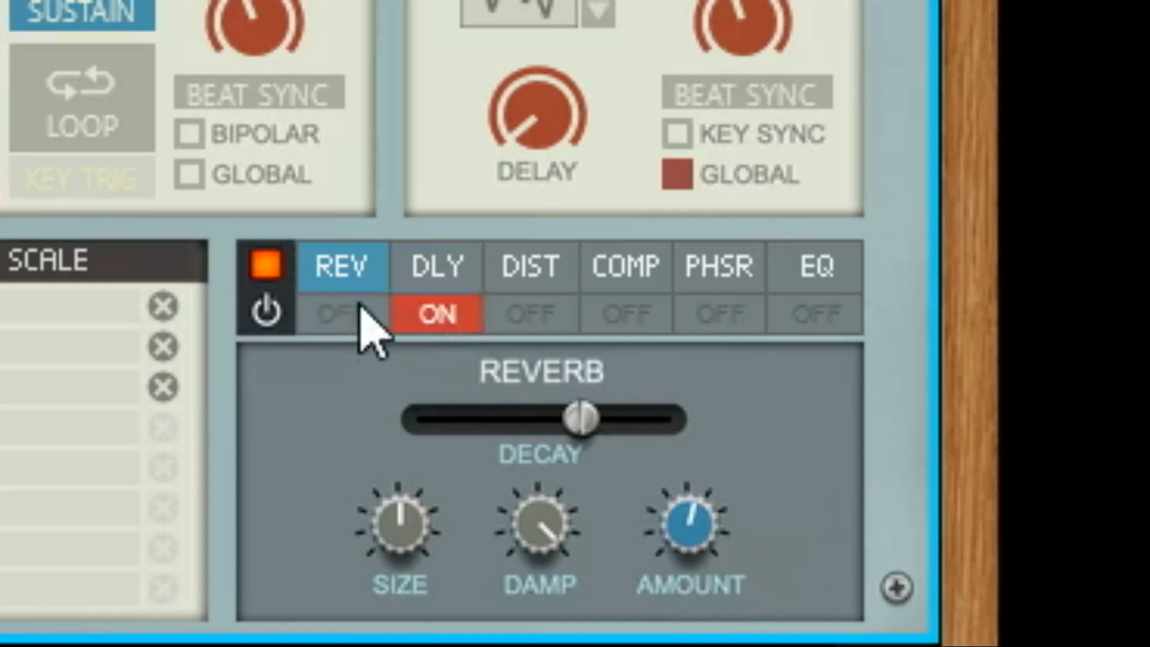
click(437, 257)
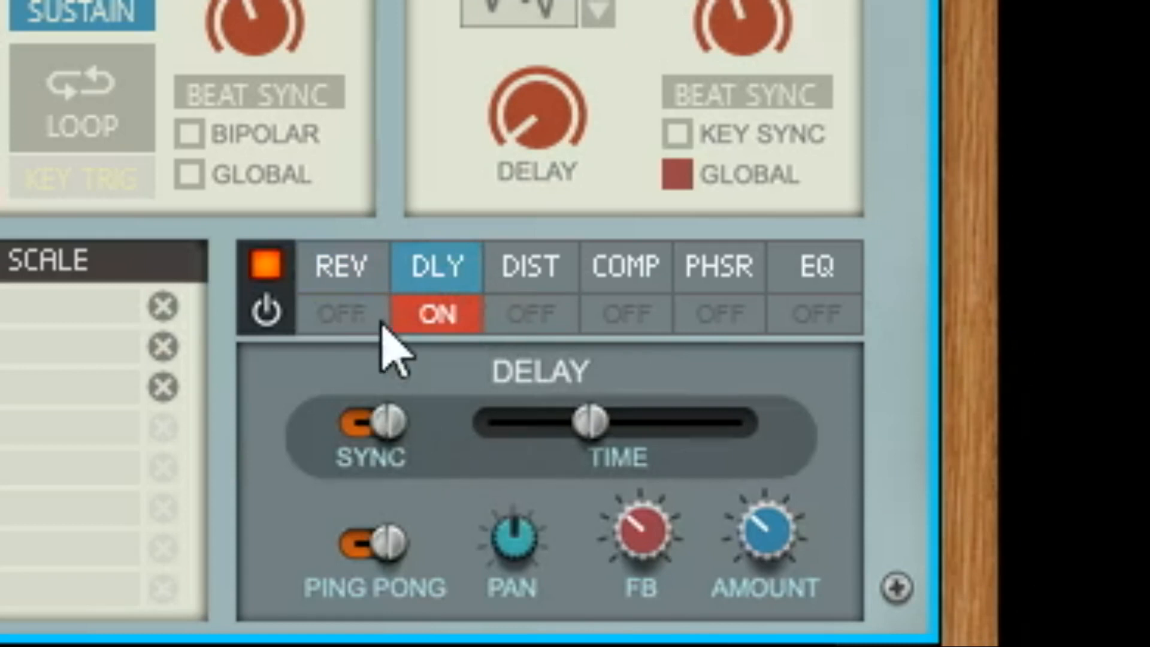
Turn off the delay's sync and set its time to 0.0 ms, amount to 83.4% and feedback to near maximum, first trying the amount at 100%
click(366, 446)
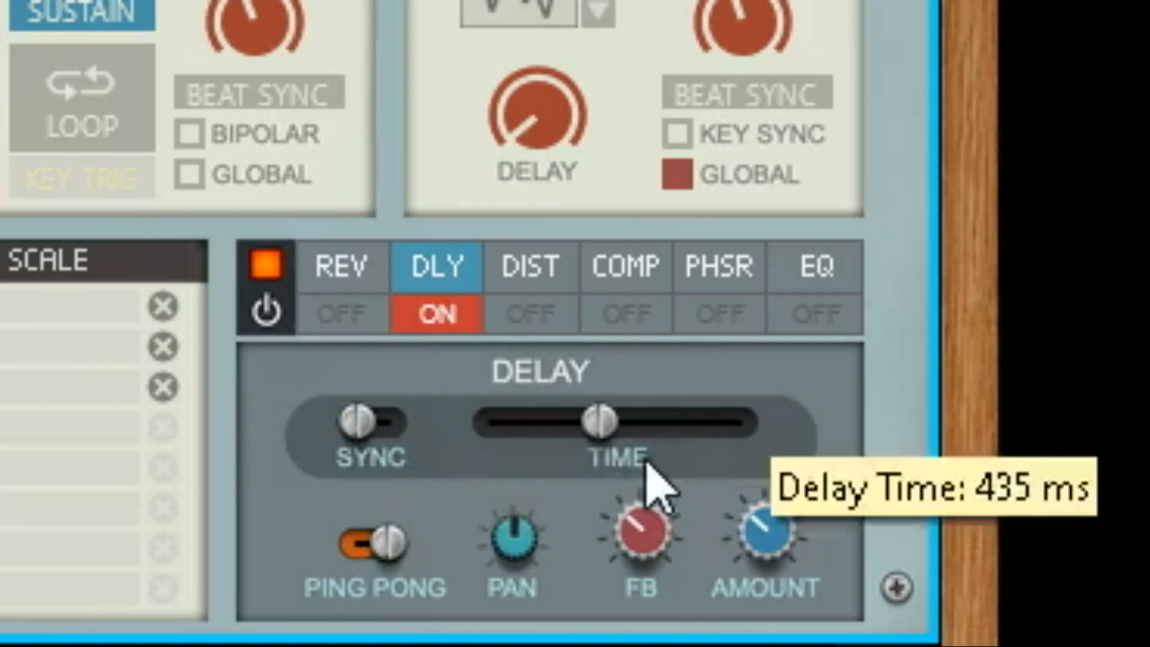
drag(617, 428, 494, 471)
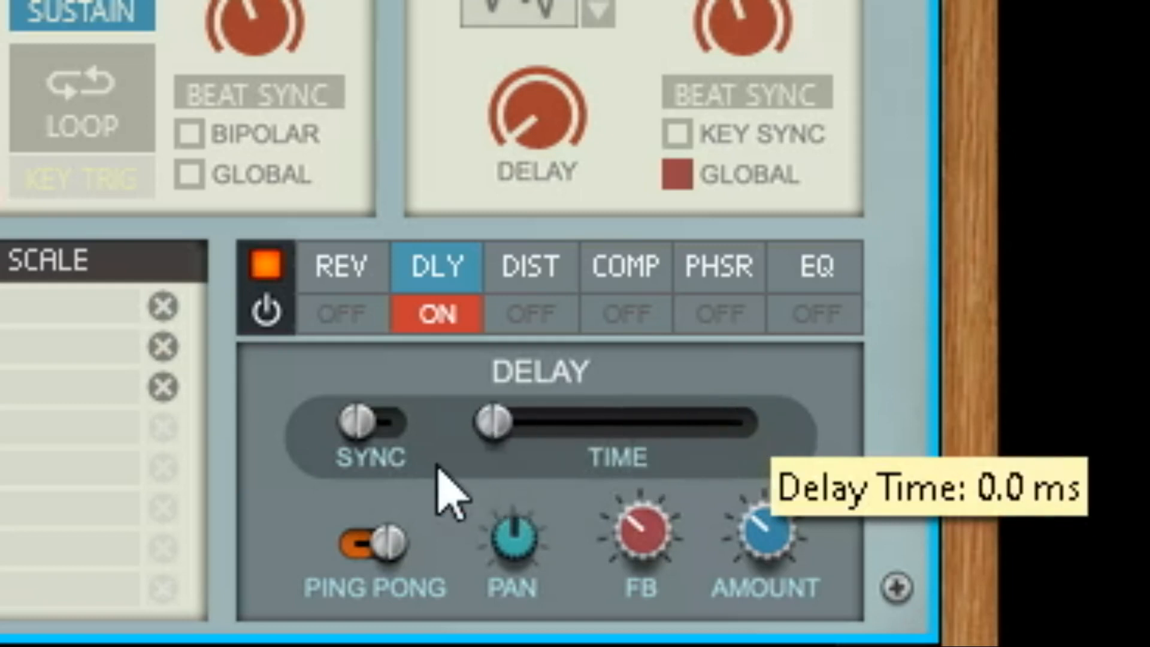
drag(769, 548, 807, 353)
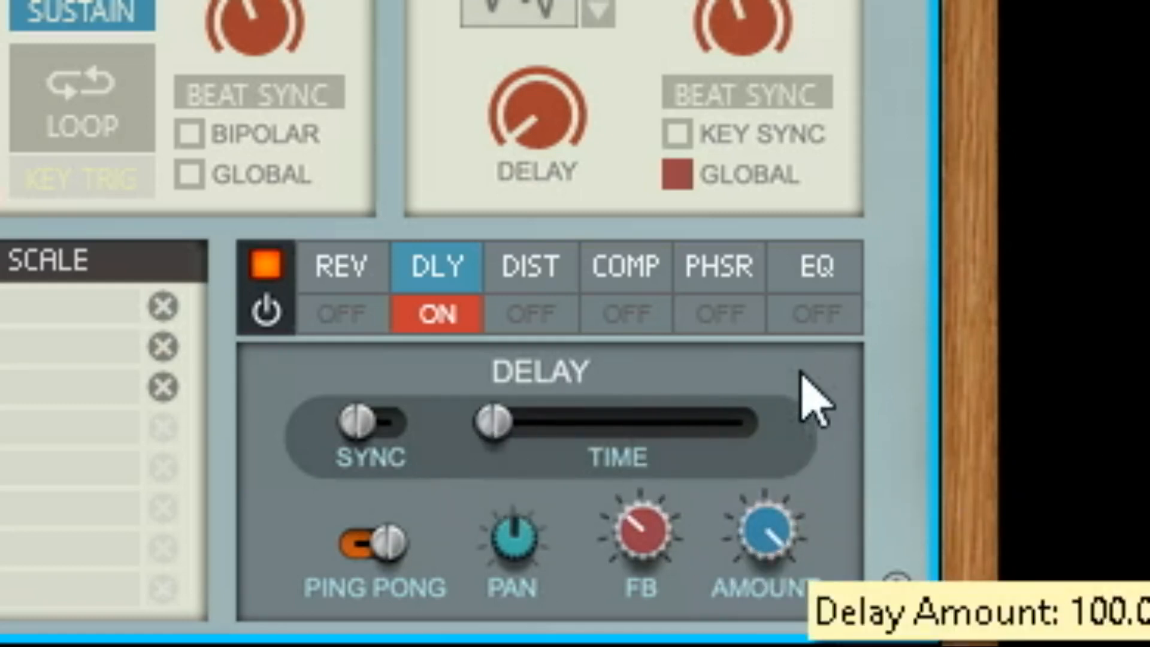
drag(809, 425, 790, 470)
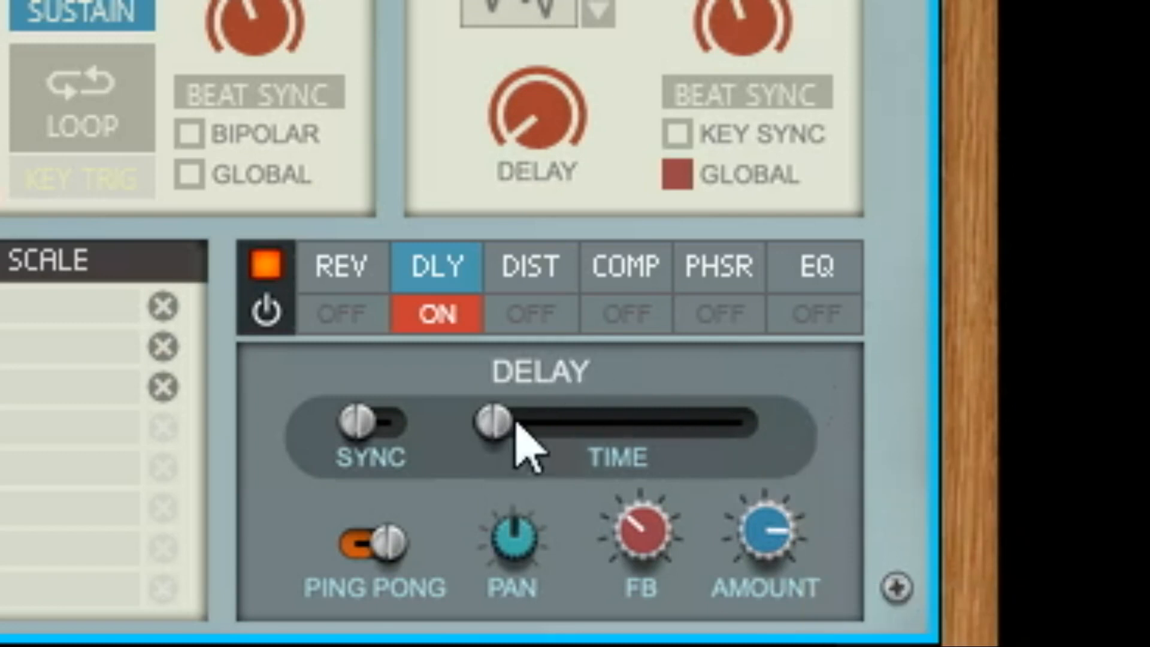
drag(611, 509, 758, 418)
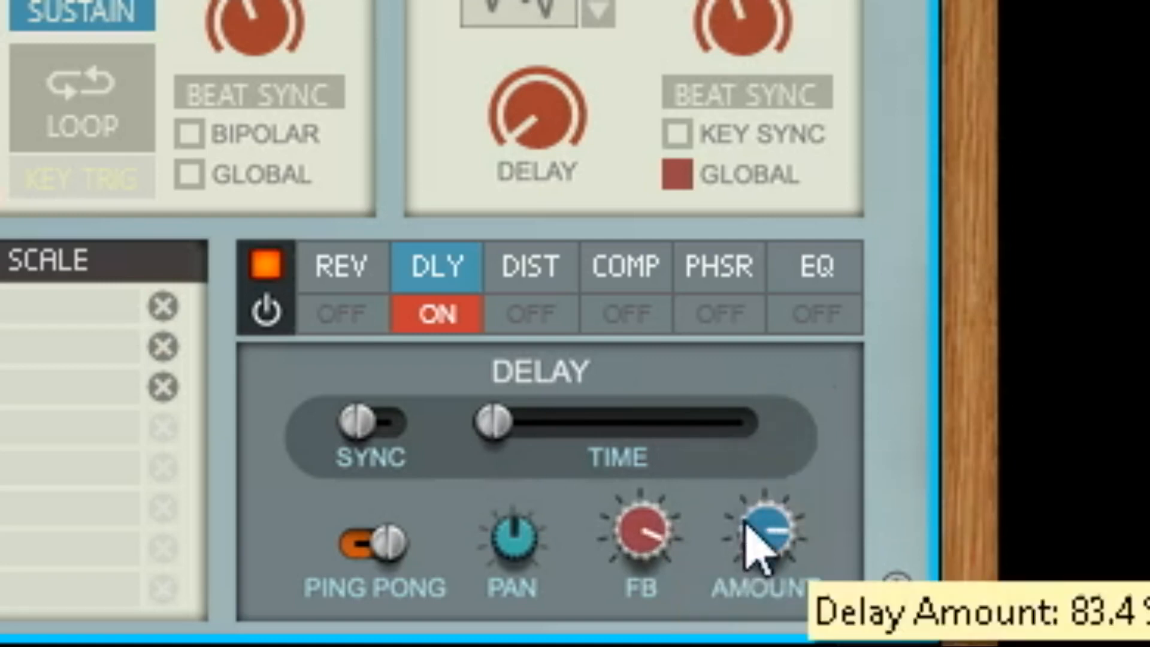
Adjust the unsynced delay time to 14 ms and down to 4.0 ms, raising the amount and feedback slightly
drag(500, 444, 503, 428)
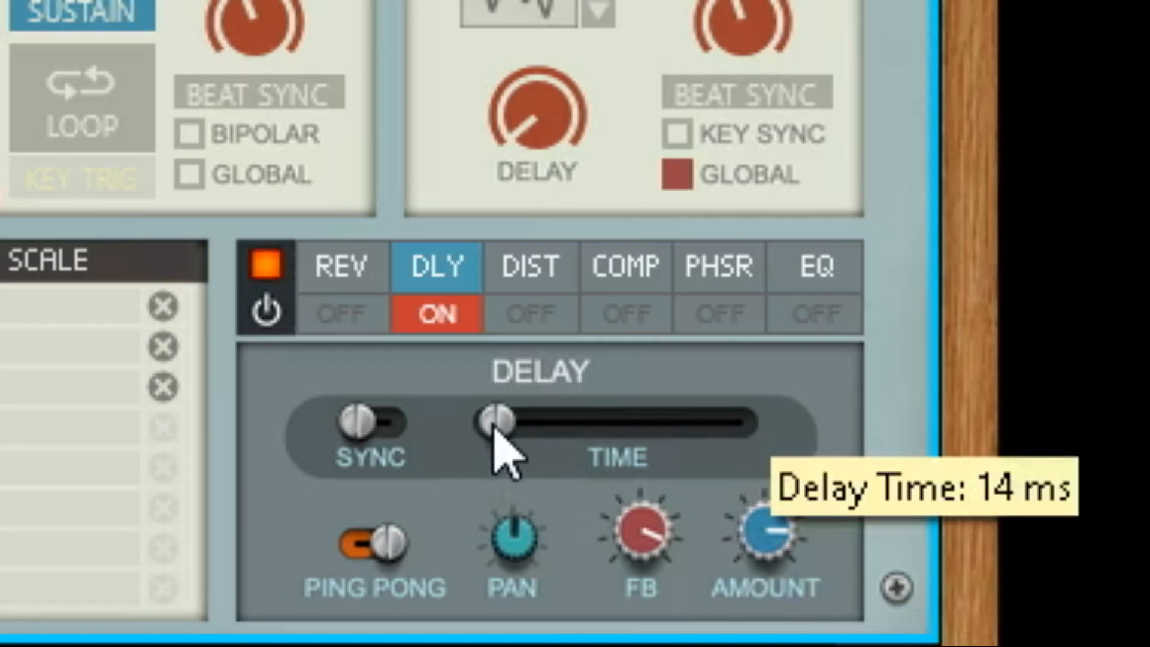
mouse_move(500, 428)
mouse_down()
mouse_move(482, 428)
mouse_move(502, 444)
mouse_move(505, 429)
mouse_move(490, 426)
mouse_up()
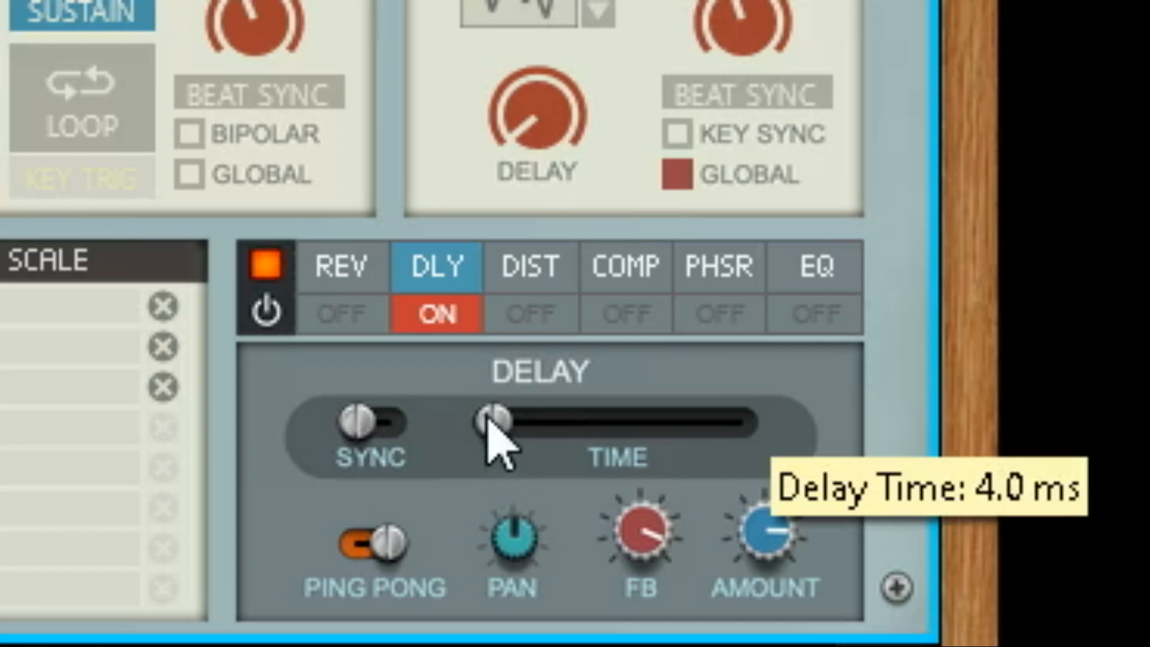
mouse_move(793, 539)
mouse_down()
mouse_move(790, 520)
mouse_move(785, 530)
mouse_up()
mouse_move(637, 531)
mouse_down()
mouse_move(640, 513)
mouse_move(641, 522)
mouse_up()
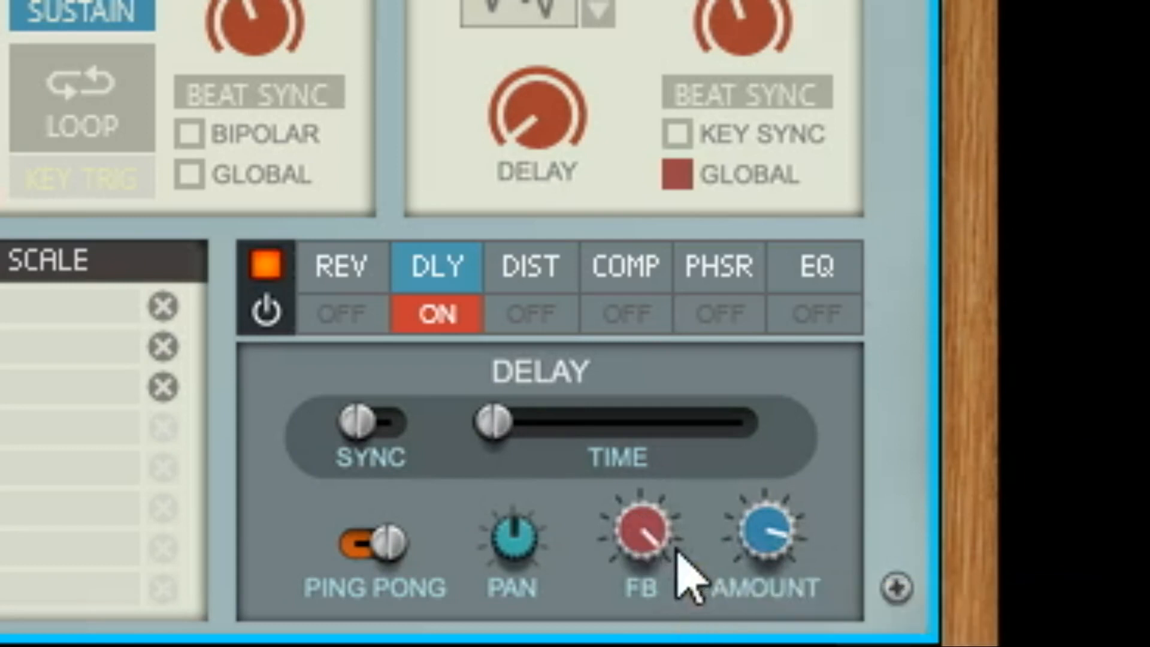
mouse_move(654, 539)
mouse_down()
mouse_move(656, 551)
mouse_move(660, 537)
mouse_up()
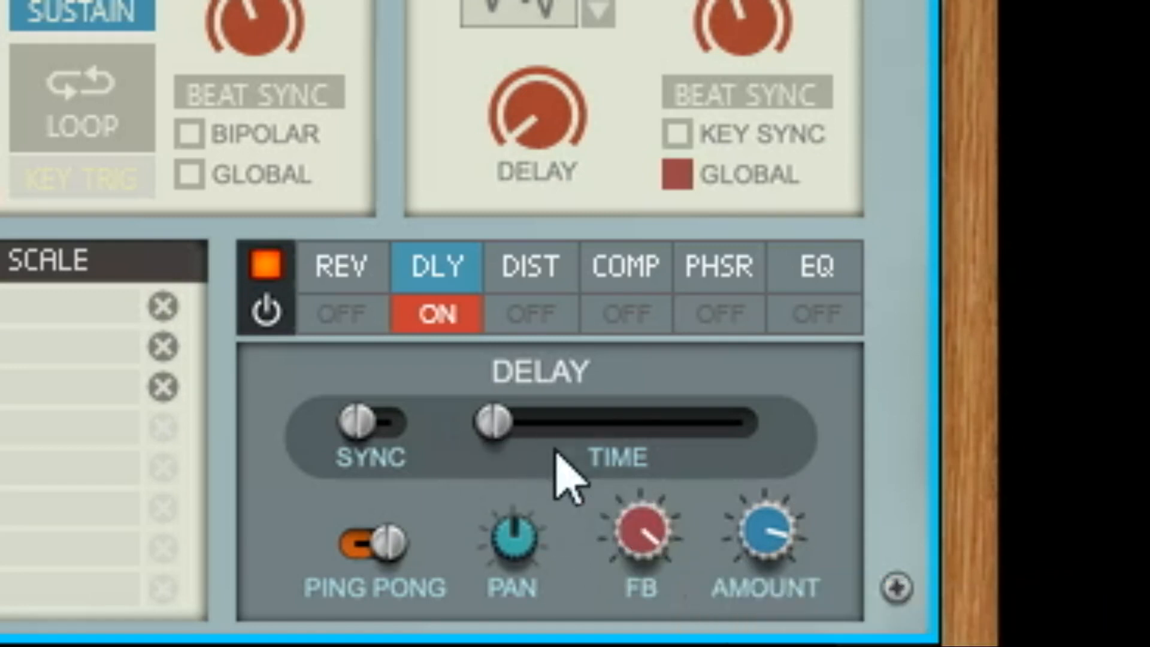
Lengthen the delay time to 280 ms and on to about two thirds of its range
click(562, 418)
drag(561, 415, 563, 428)
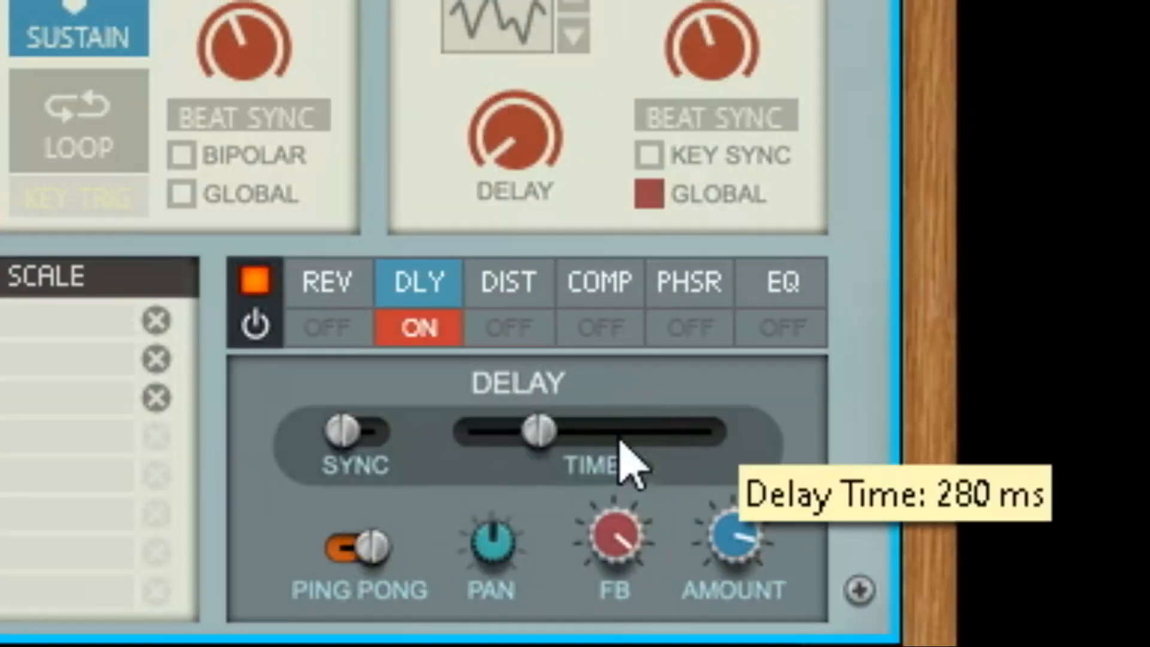
click(634, 437)
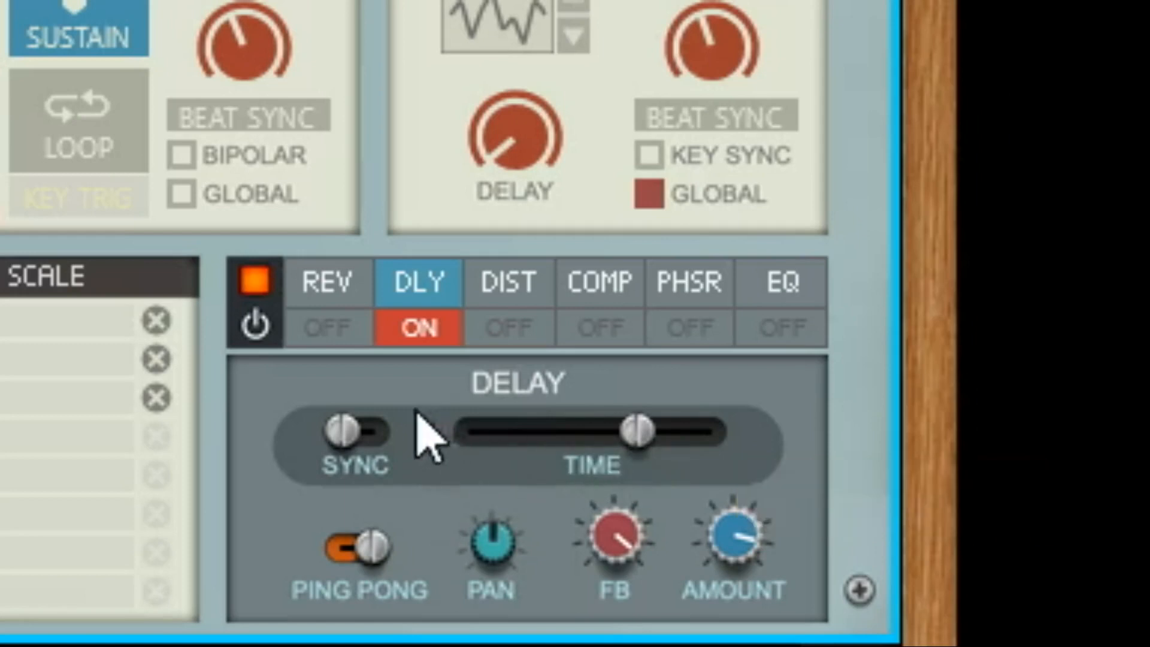
Turn on the delay's sync and sweep its time from minimum to maximum, with the feedback lowered slightly
click(377, 440)
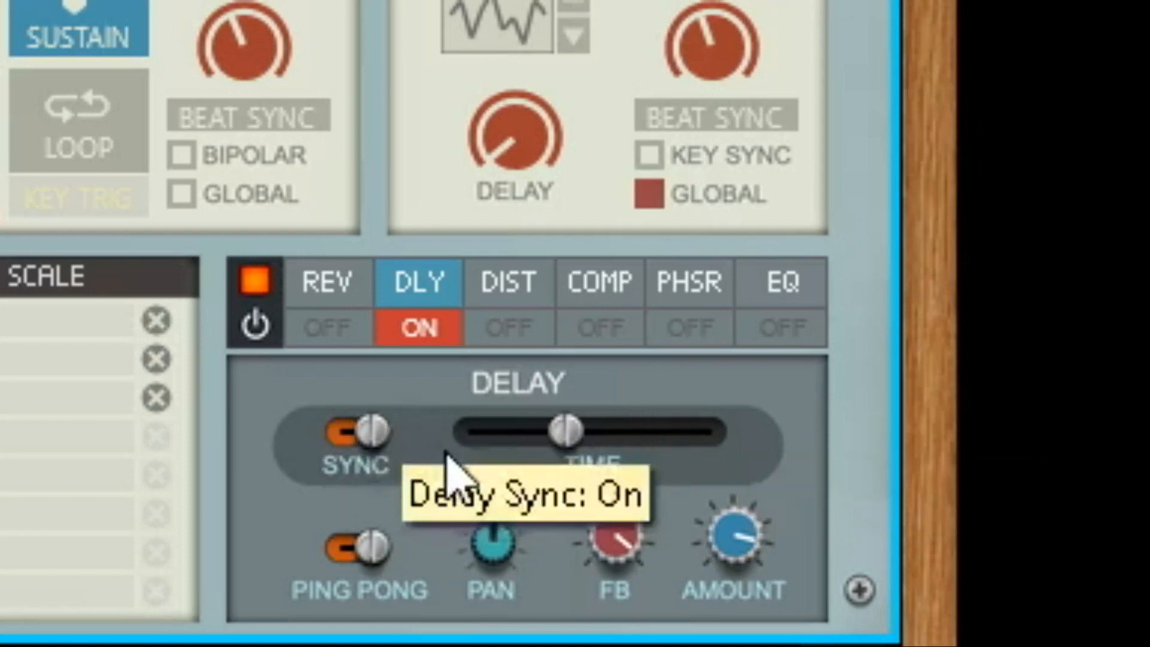
drag(574, 436, 407, 431)
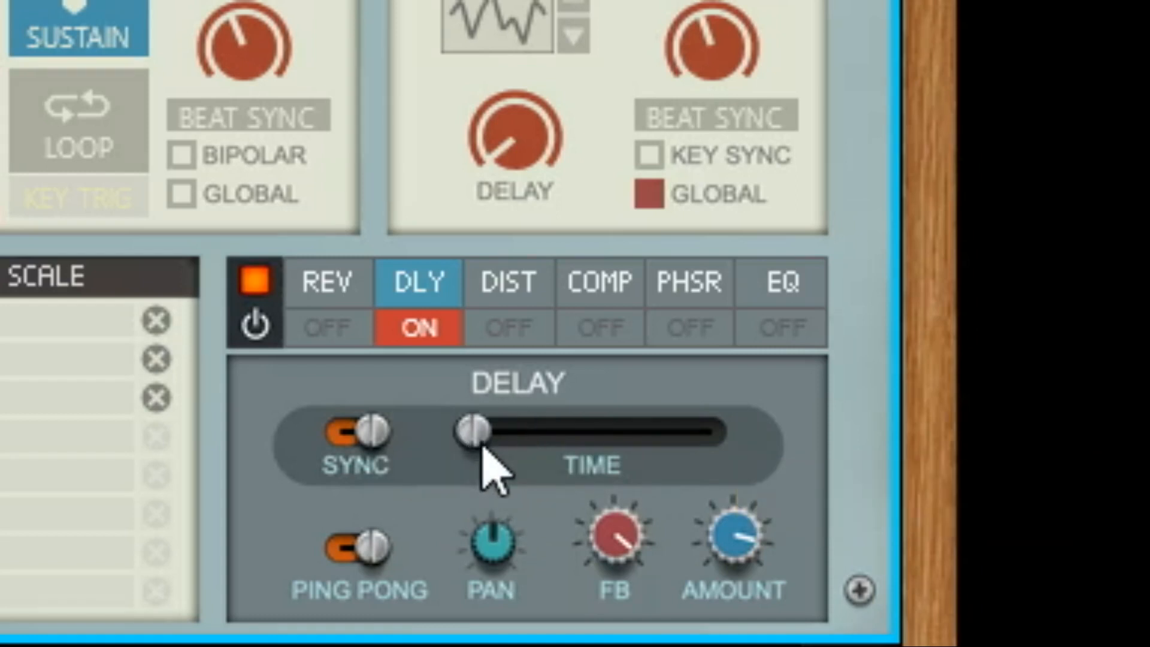
scroll(617, 595, down, 2)
drag(474, 442, 817, 483)
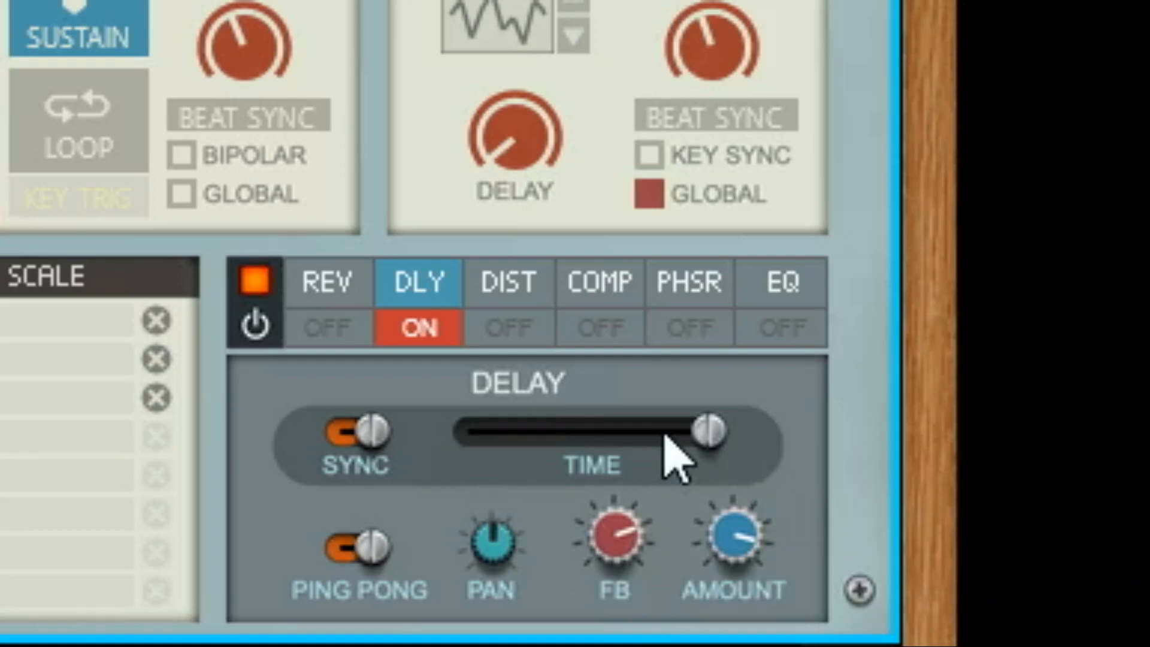
Shorten the synced delay time to about a third of its range and raise the feedback slightly, switching ping pong off and back on
drag(681, 449, 530, 421)
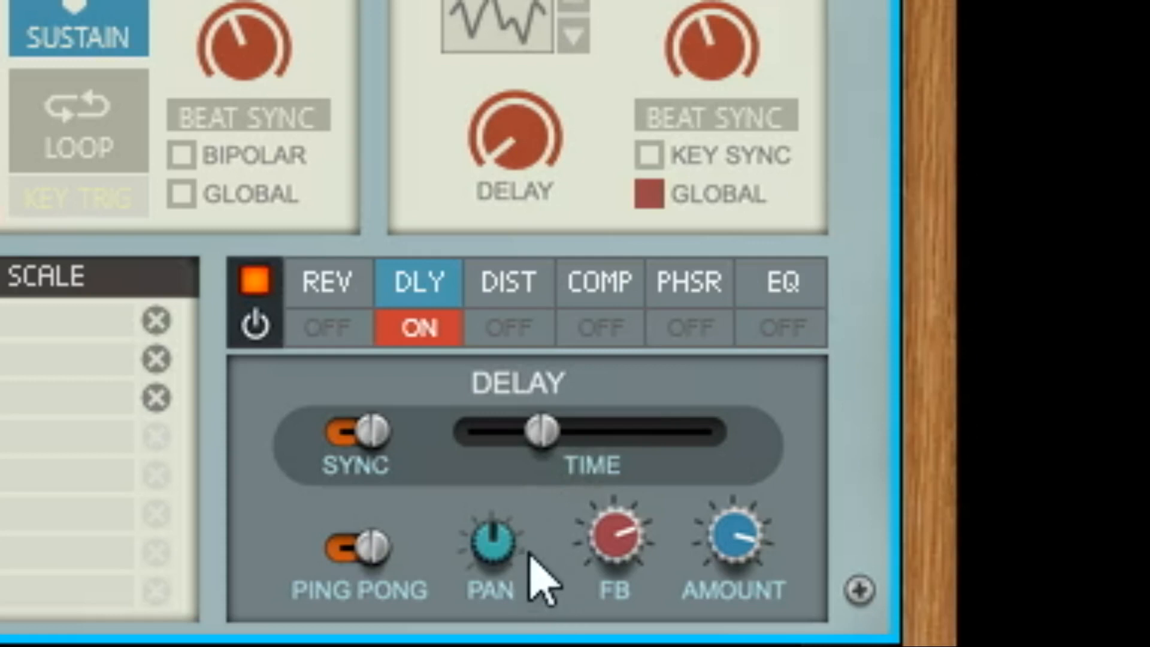
click(357, 547)
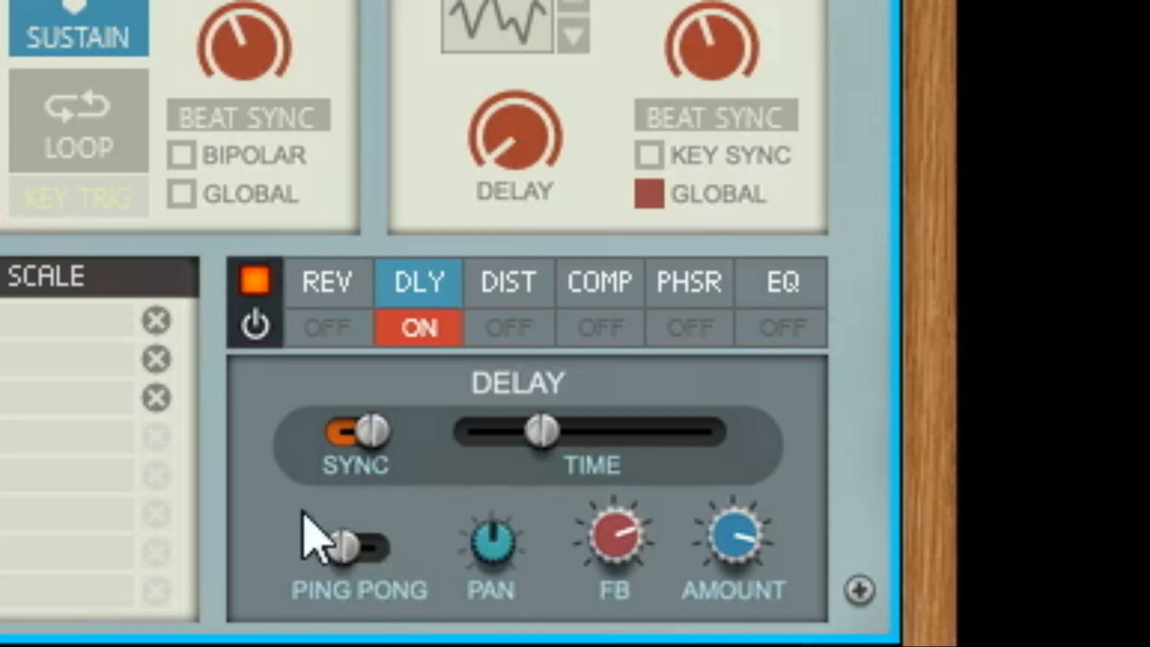
click(377, 557)
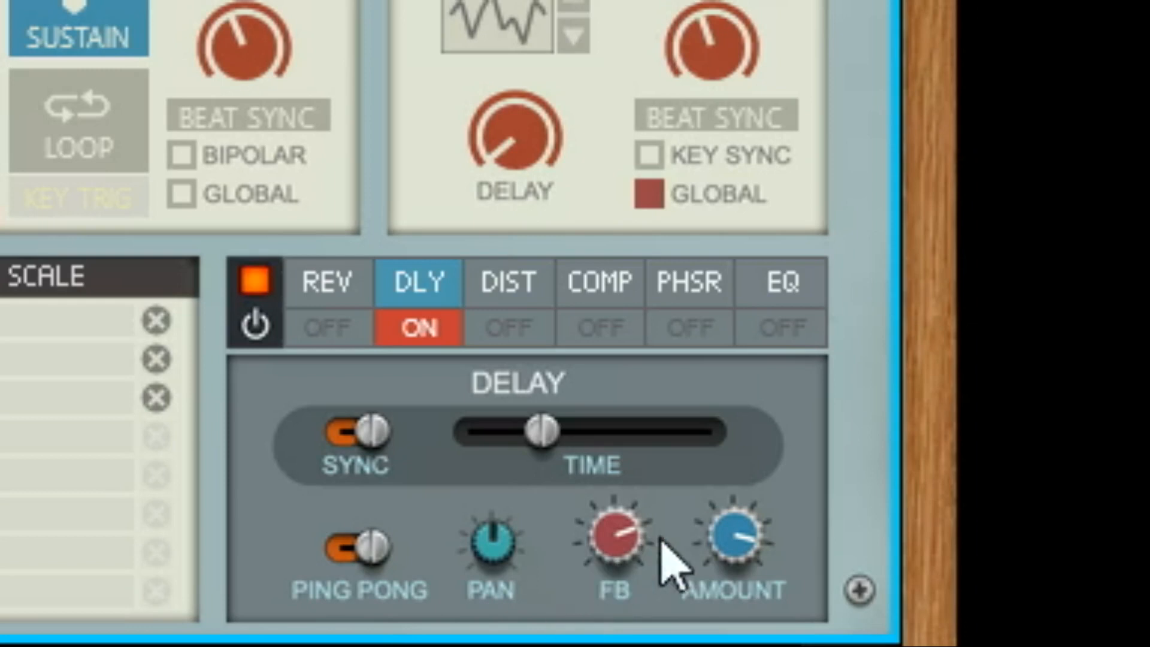
mouse_move(635, 530)
drag(633, 528, 650, 511)
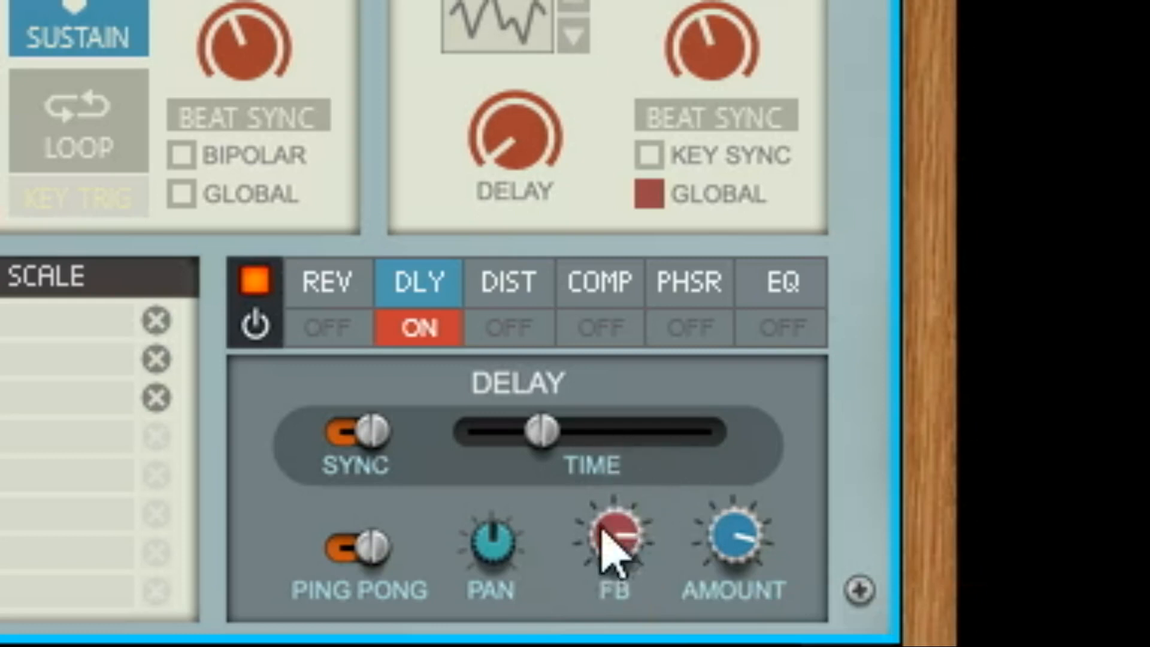
Turn off the delay's ping pong and sweep its pan fully left, fully right and back to about centre
click(353, 545)
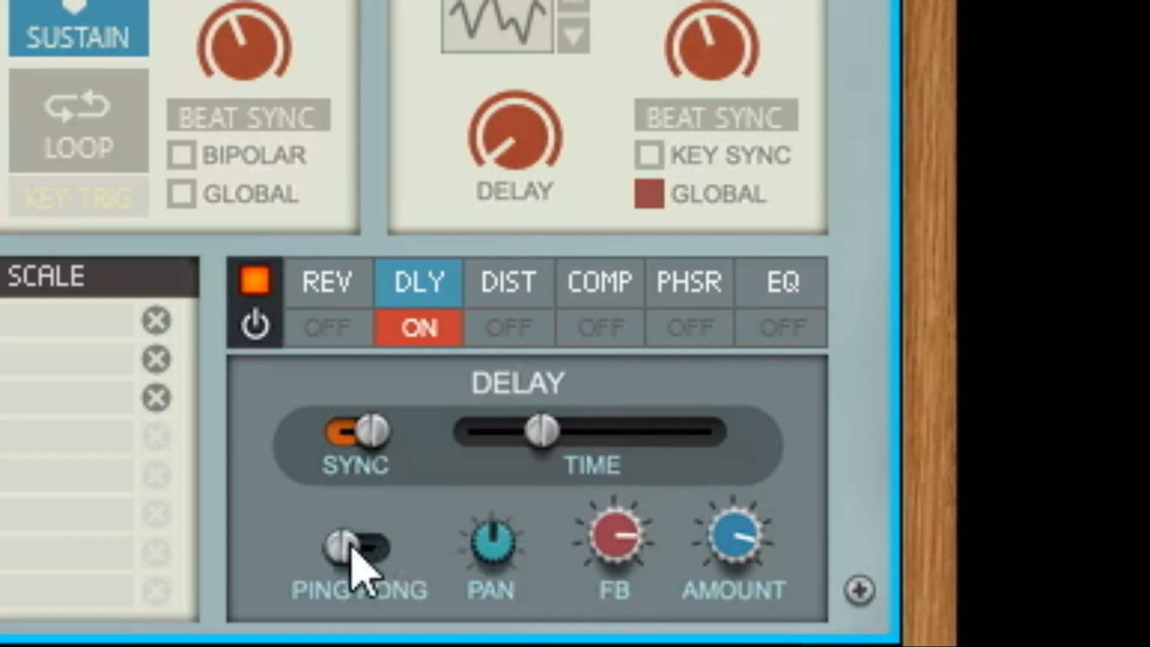
mouse_move(495, 544)
drag(495, 543, 496, 646)
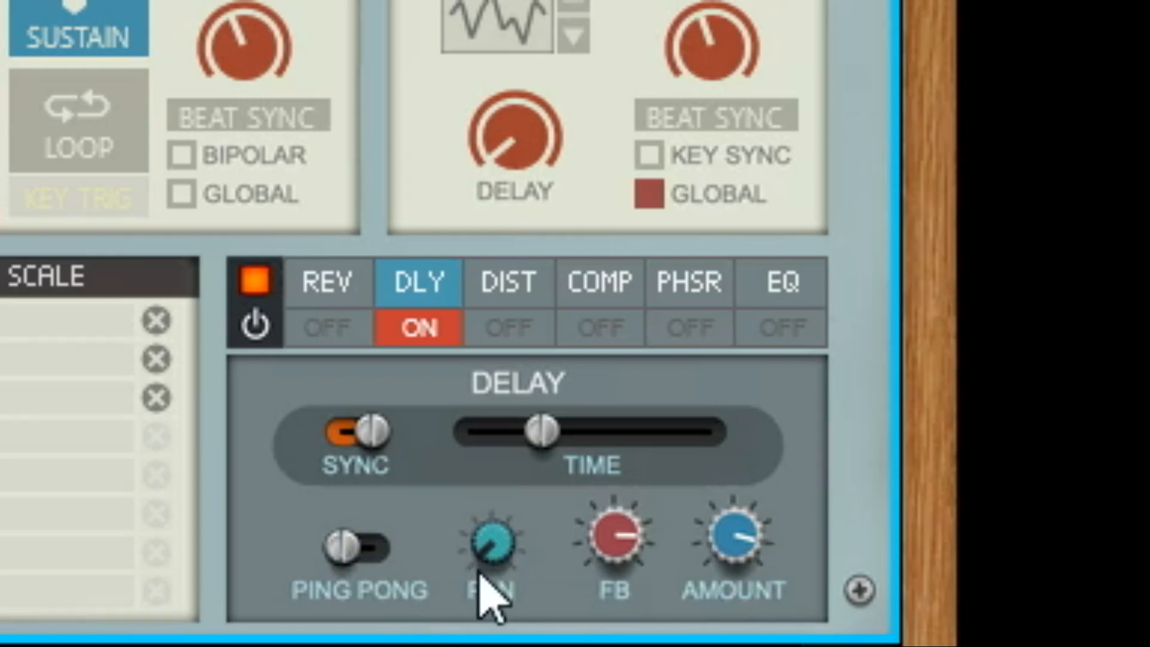
mouse_move(480, 574)
drag(487, 546, 650, 336)
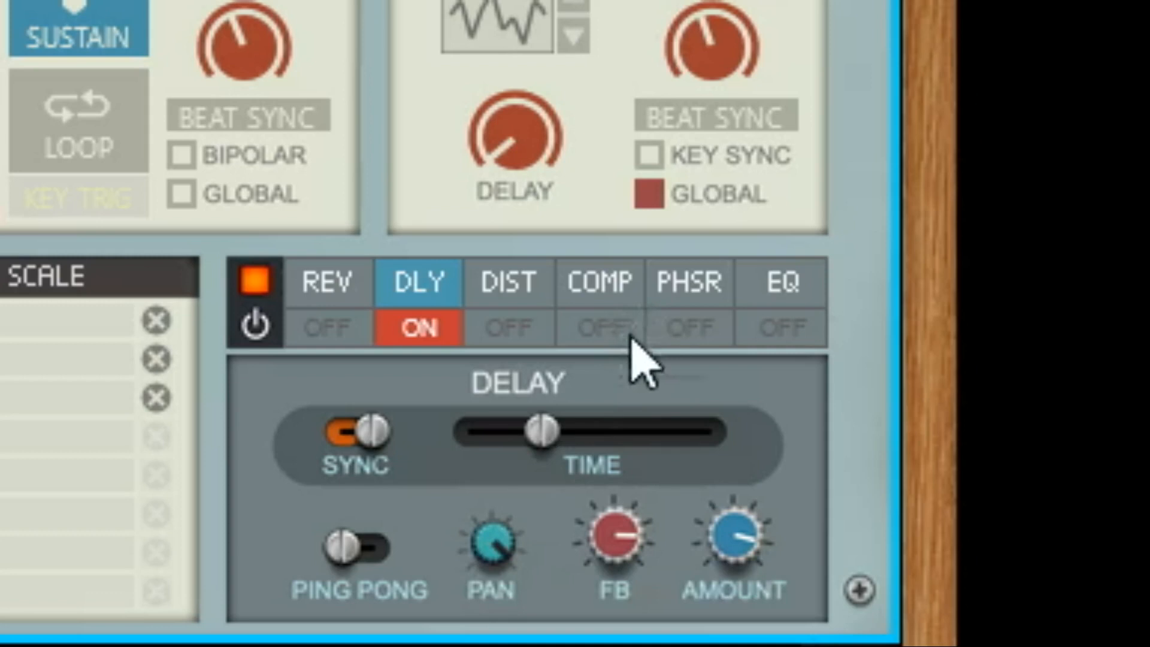
drag(497, 548, 599, 495)
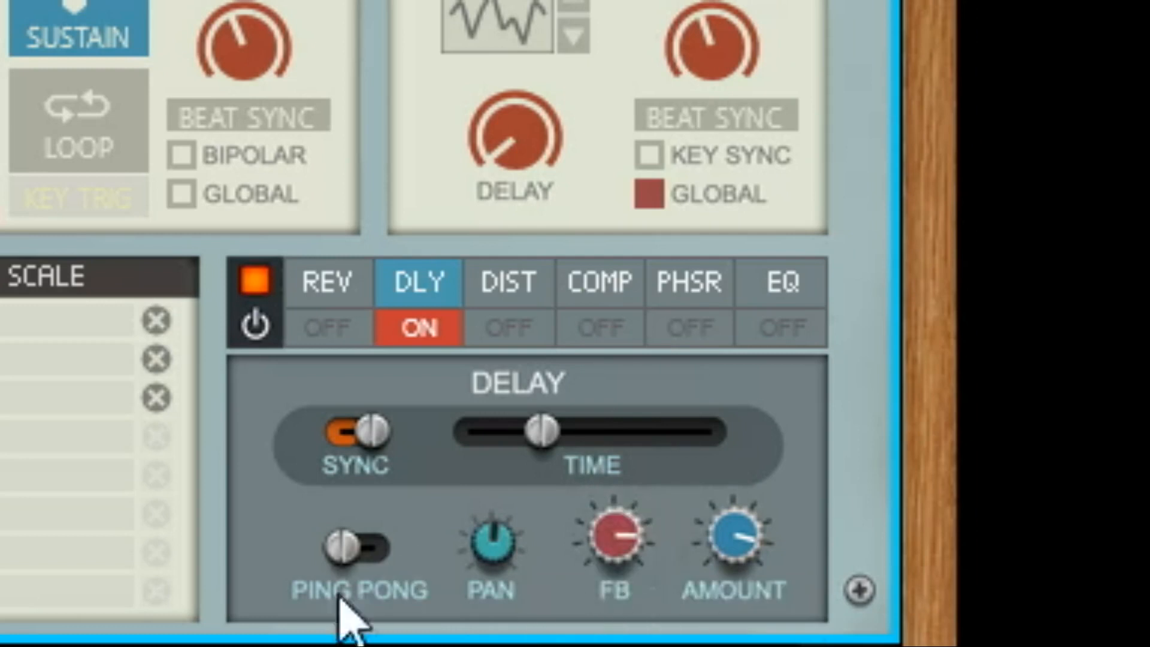
Lower the delay feedback to 0.0%, and turn off sync with the time shortened to near the low end of its range
drag(645, 559, 629, 576)
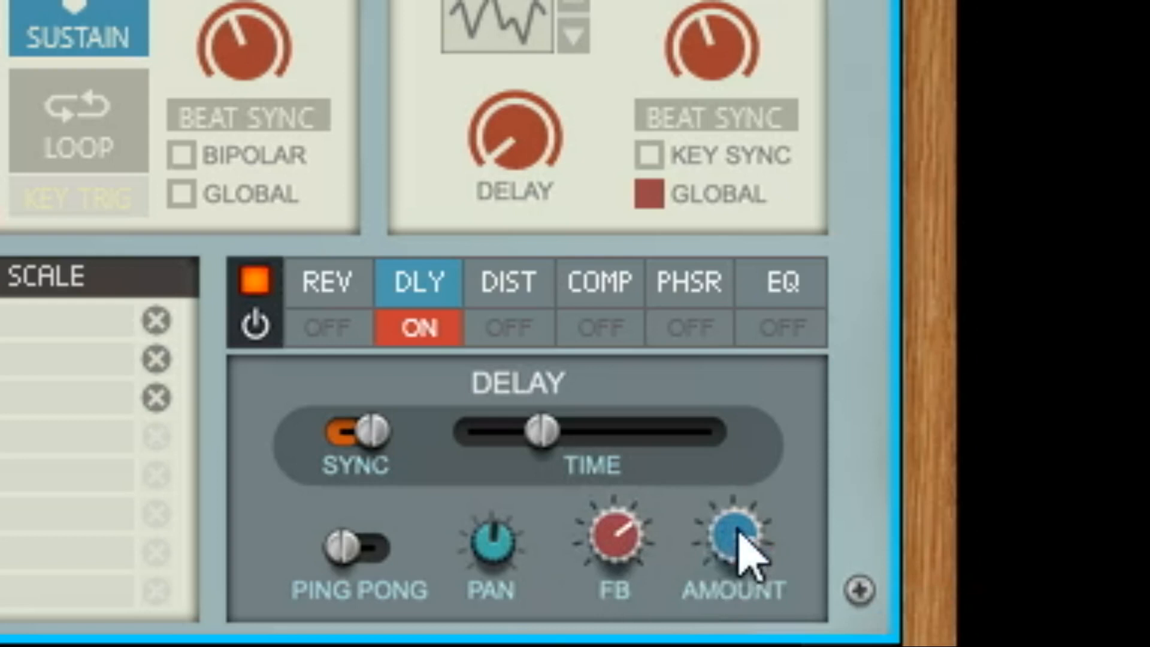
drag(596, 575, 598, 614)
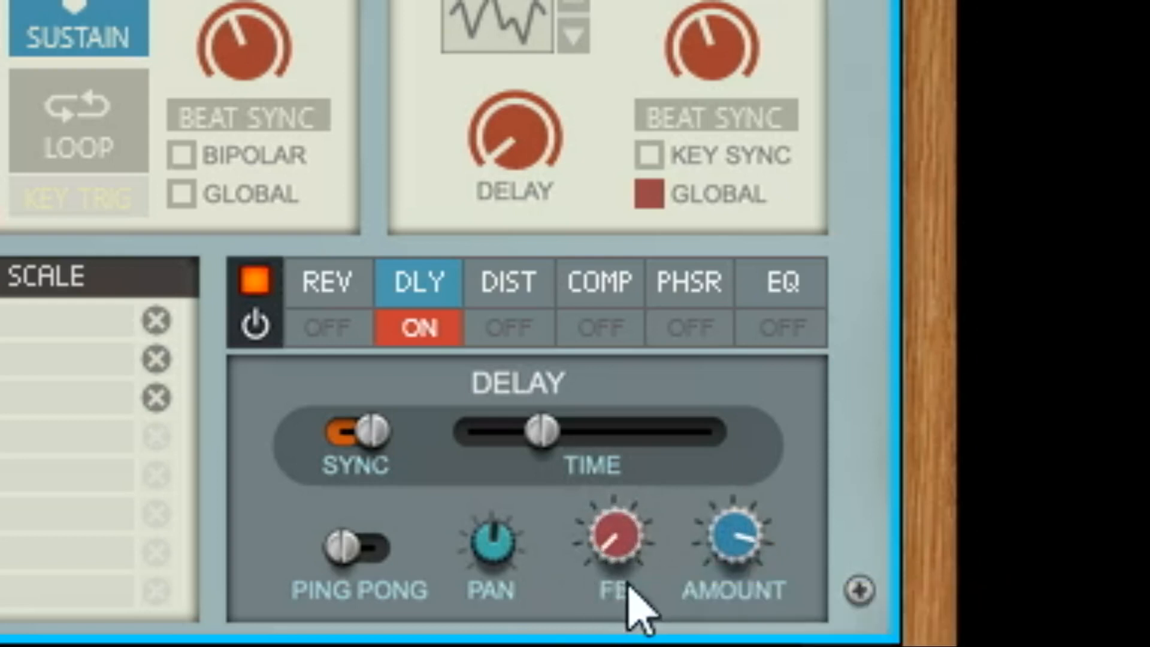
mouse_move(620, 549)
click(356, 443)
click(488, 432)
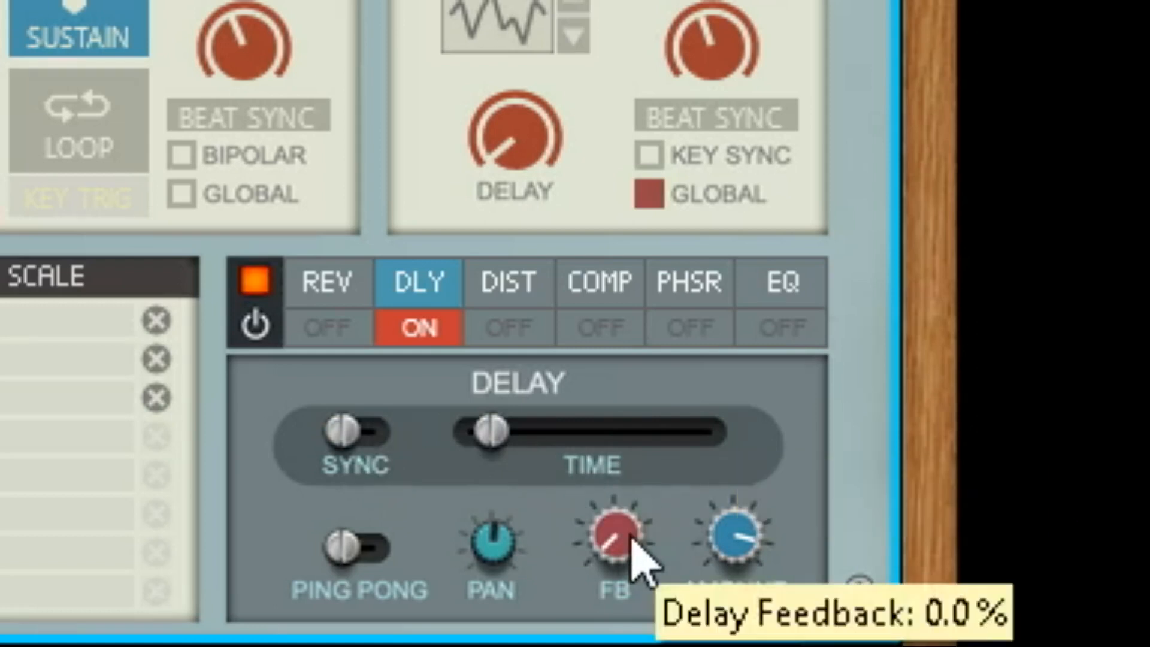
Raise the delay feedback to just under half and lower the amount to 22.5%, with sync on and the time at about two thirds
drag(633, 542, 648, 473)
click(383, 440)
drag(501, 457, 655, 430)
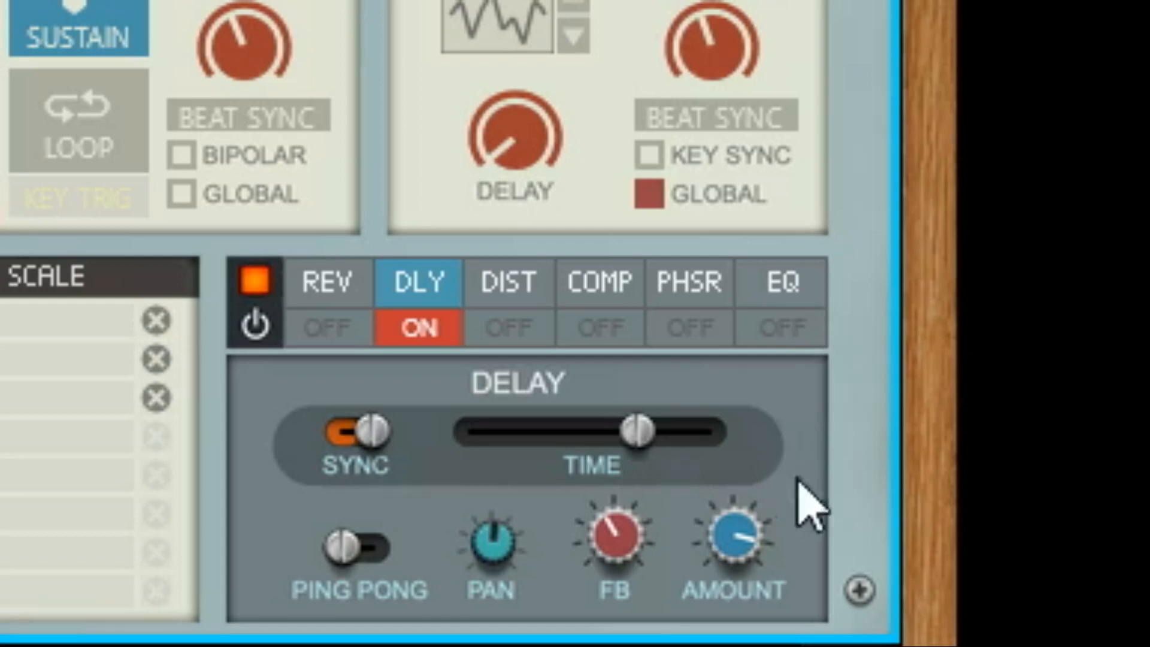
drag(743, 591, 853, 641)
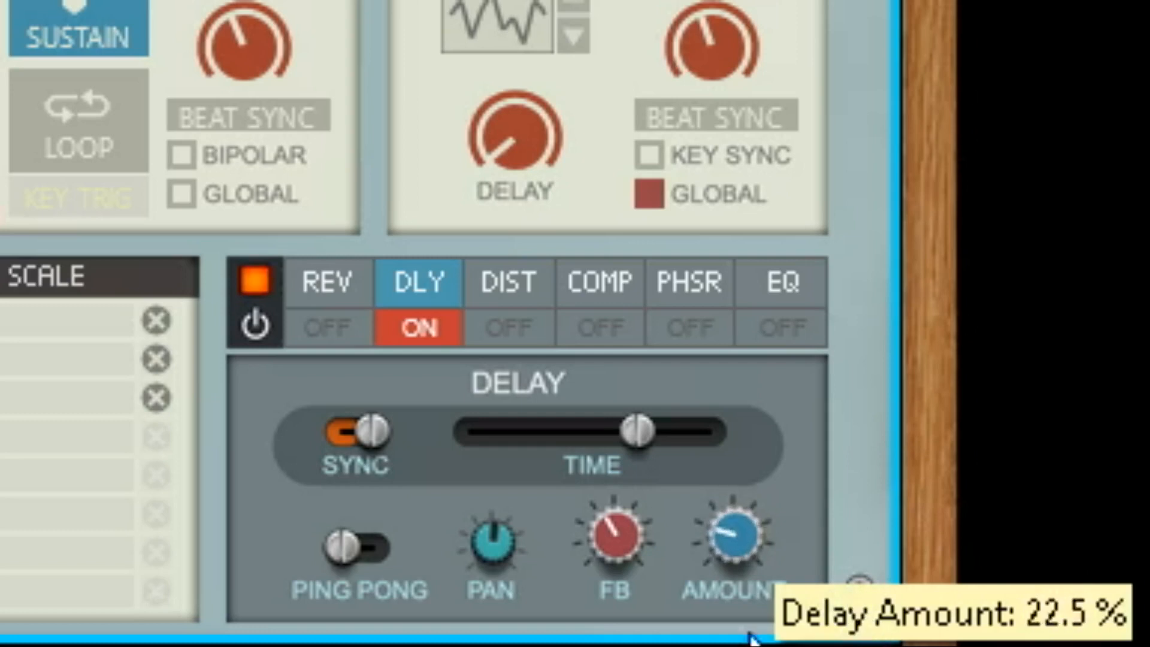
Turn on the distortion effect, show its settings and turn off the delay
click(509, 327)
click(518, 297)
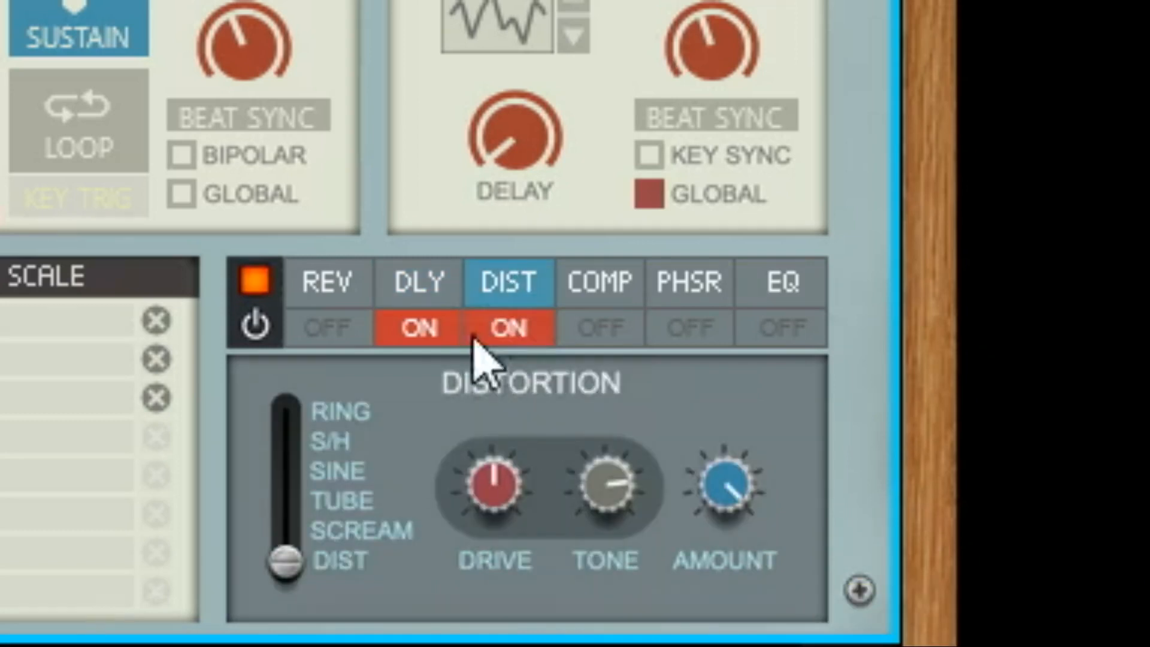
click(413, 335)
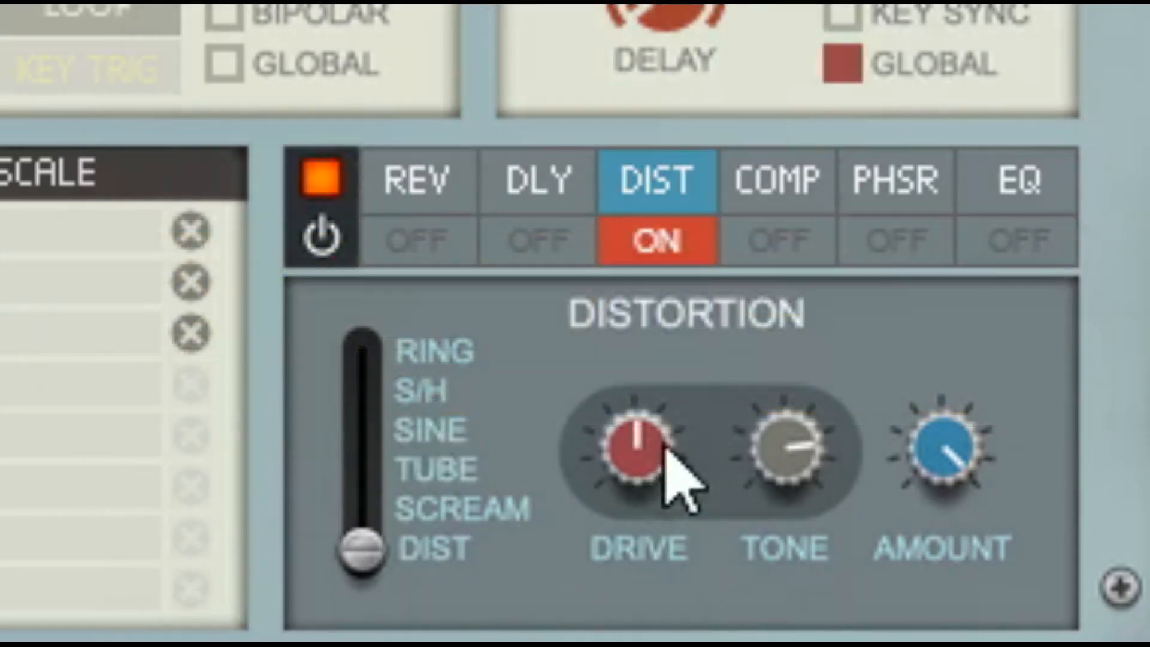
Switch the distortion type to RING with the amount at minimum, and raise the drive
drag(906, 443, 973, 506)
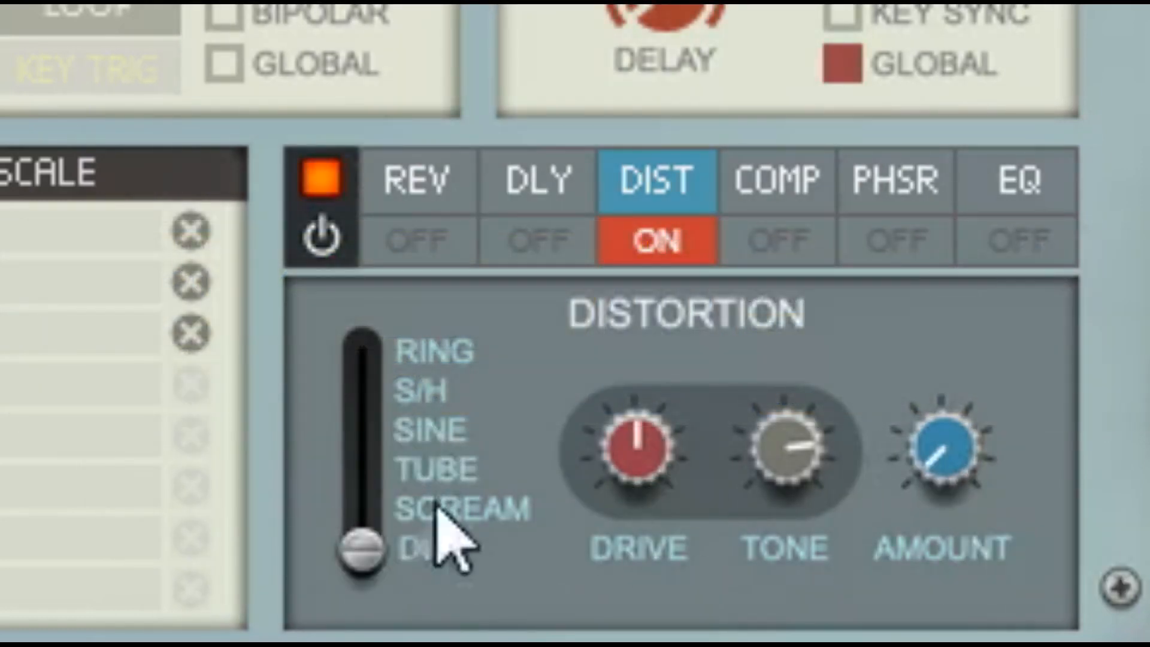
click(362, 365)
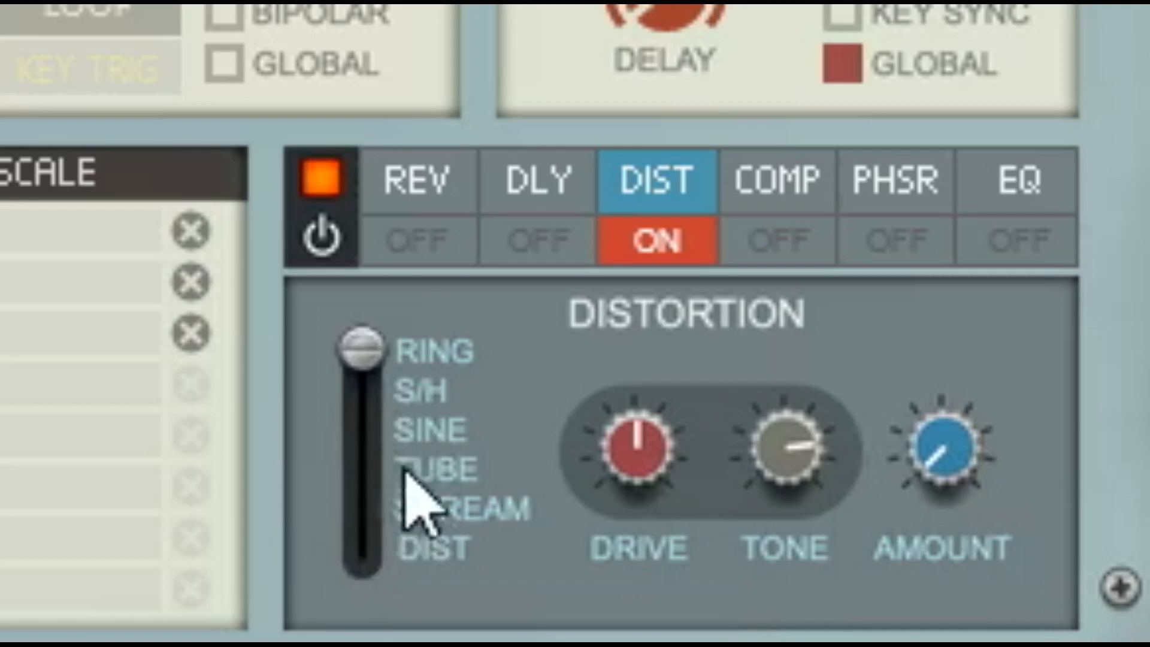
drag(668, 483, 749, 407)
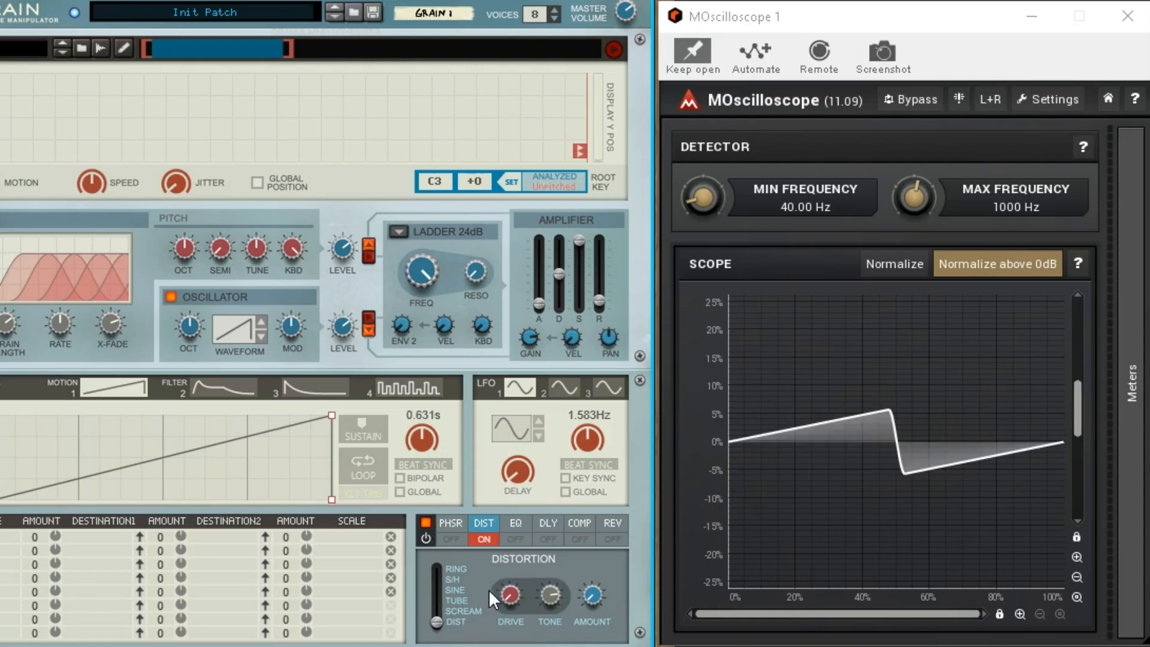
Raise the distortion drive to 84.4% with the amount at maximum, and magnify the oscilloscope's level scale three times
drag(509, 592, 520, 571)
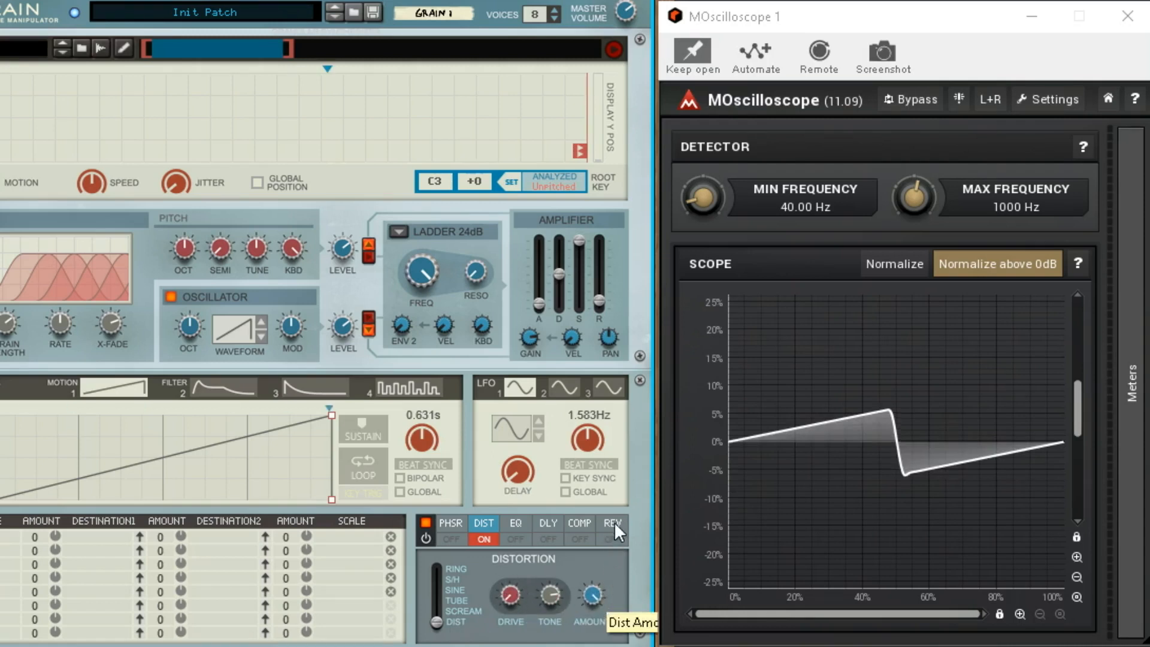
drag(520, 609, 535, 537)
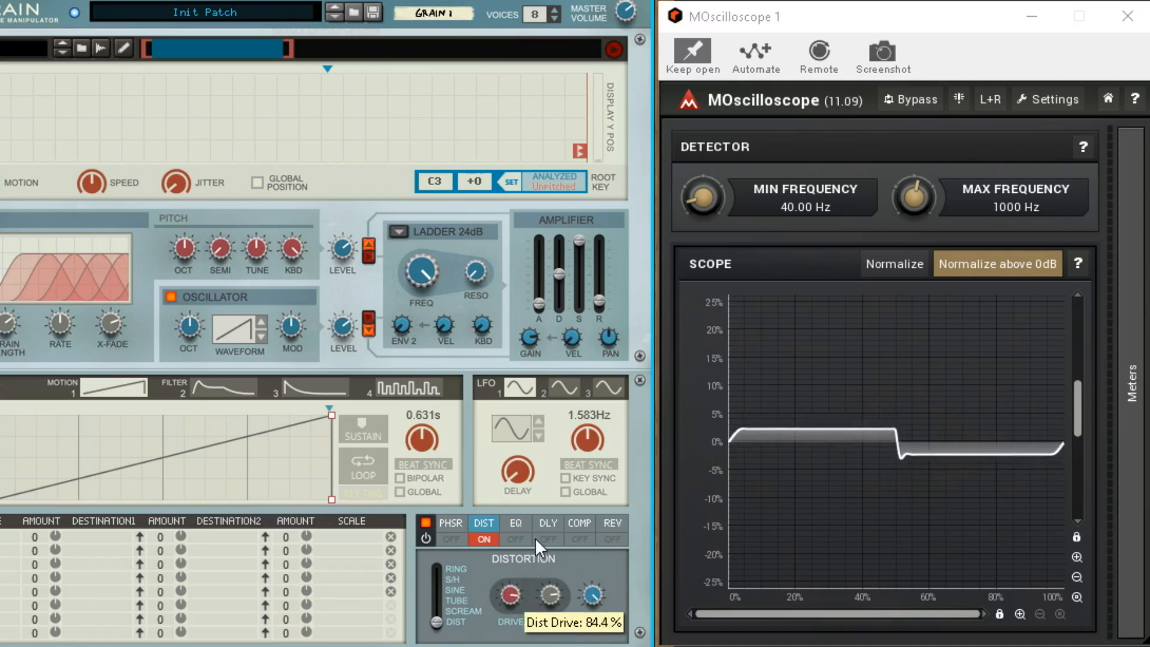
click(1076, 557)
click(1076, 557)
click(1076, 557)
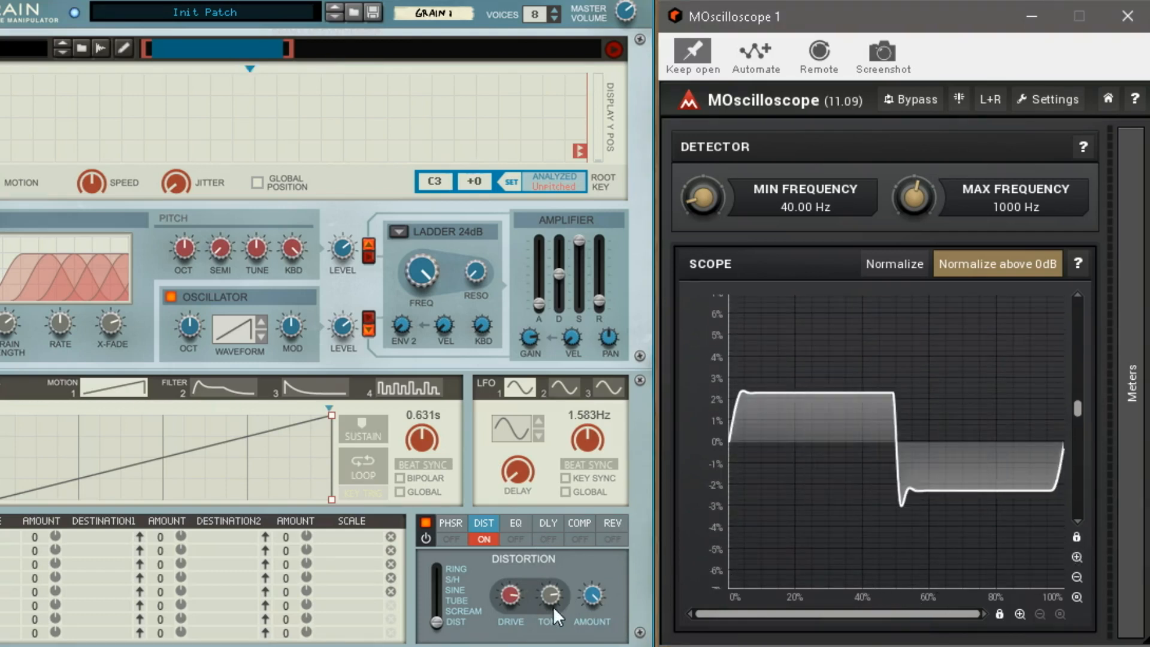
Raise the distortion tone to maximum, lower it to 20.3% and return it to maximum
drag(545, 592, 590, 544)
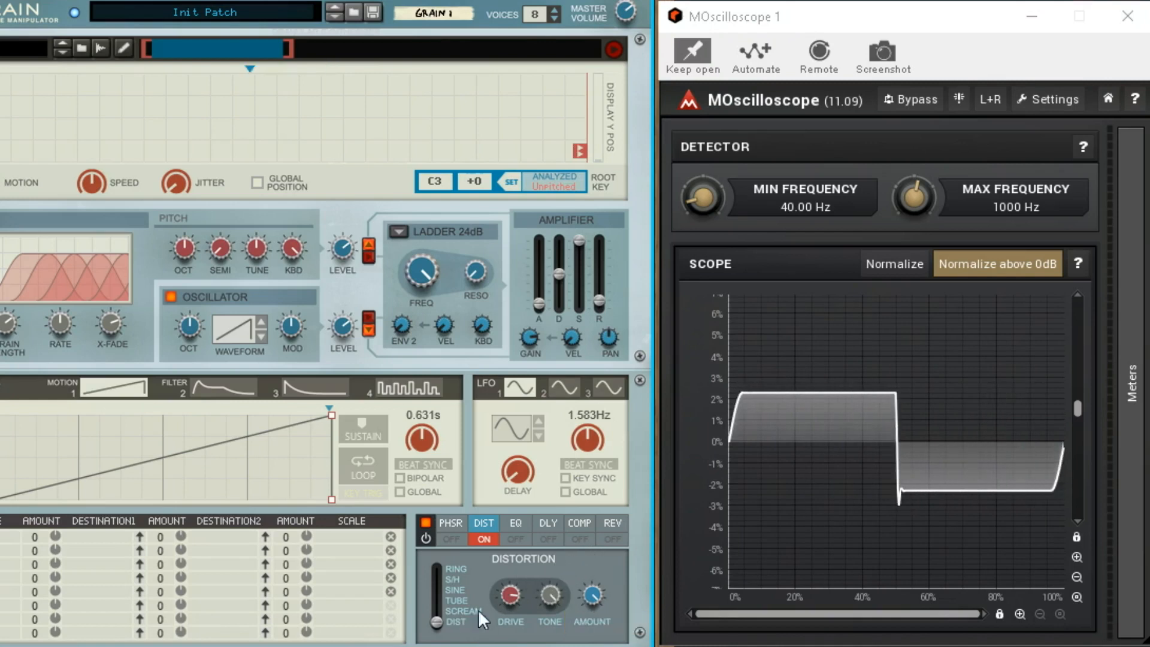
drag(598, 612, 599, 634)
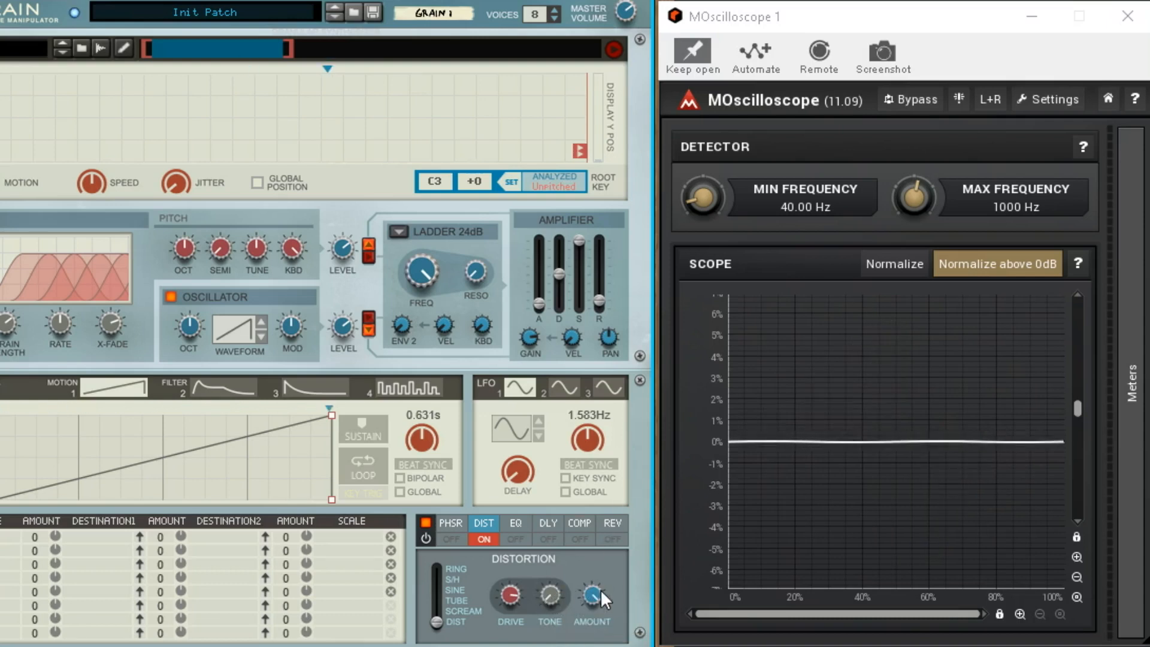
mouse_move(558, 577)
mouse_down()
mouse_move(563, 566)
mouse_move(562, 579)
mouse_up()
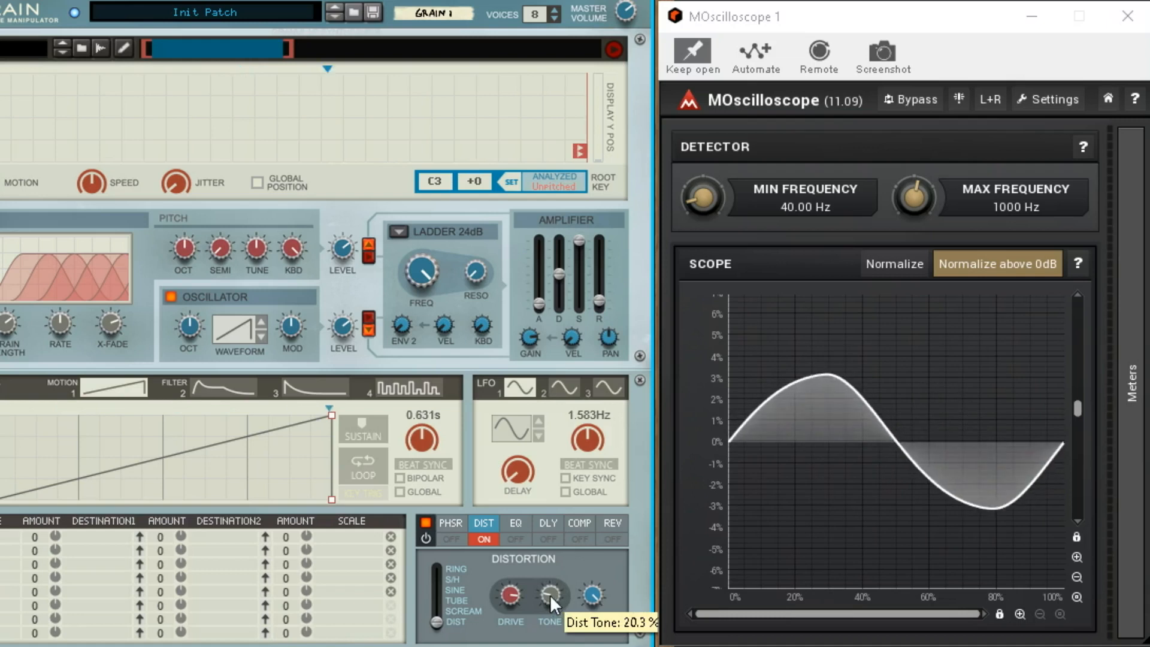
drag(549, 591, 559, 514)
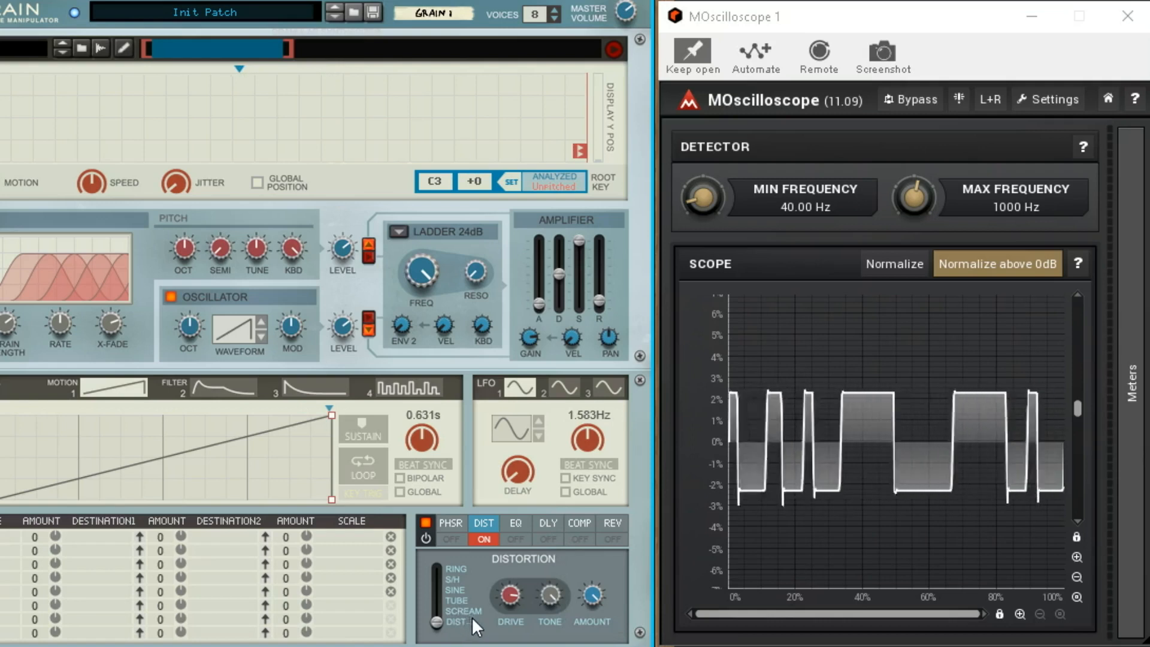
Switch the distortion type to SCREAM and sweep the drive from 0.0% to maximum, trying the tone as well
drag(509, 598, 516, 630)
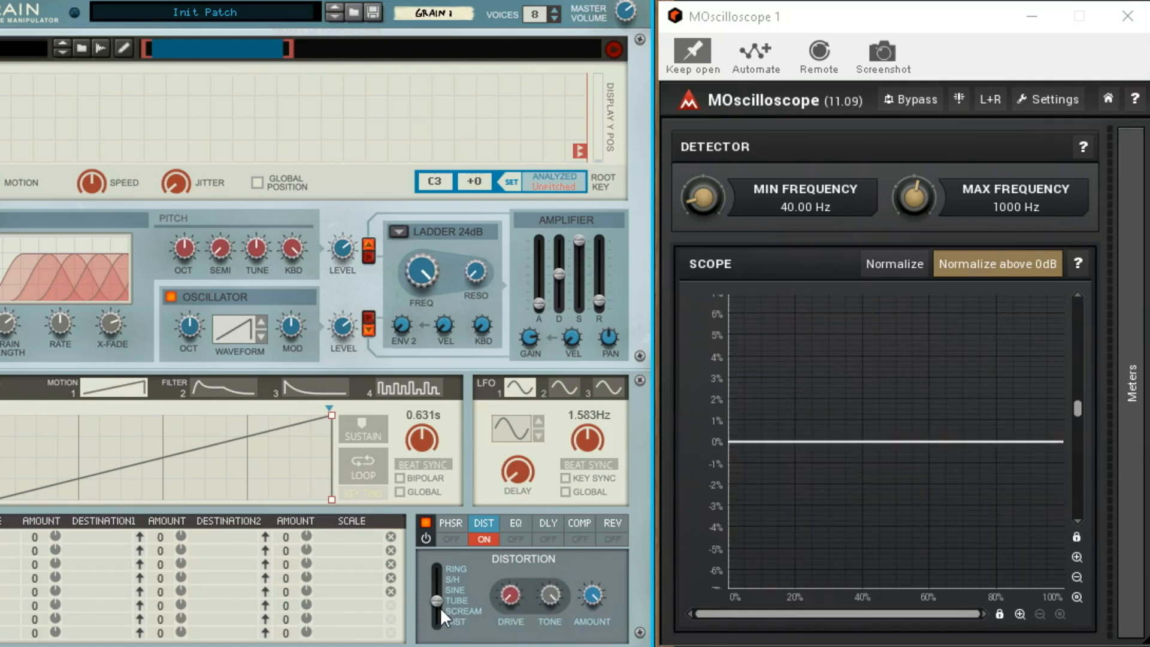
drag(441, 607, 439, 612)
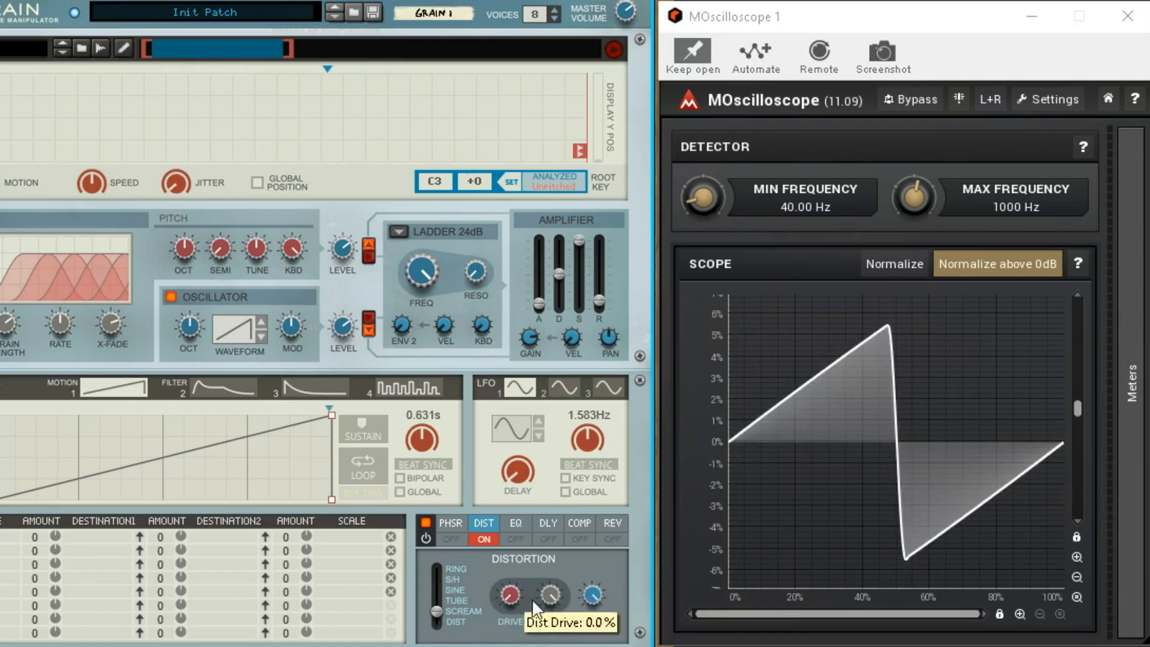
drag(515, 590, 559, 487)
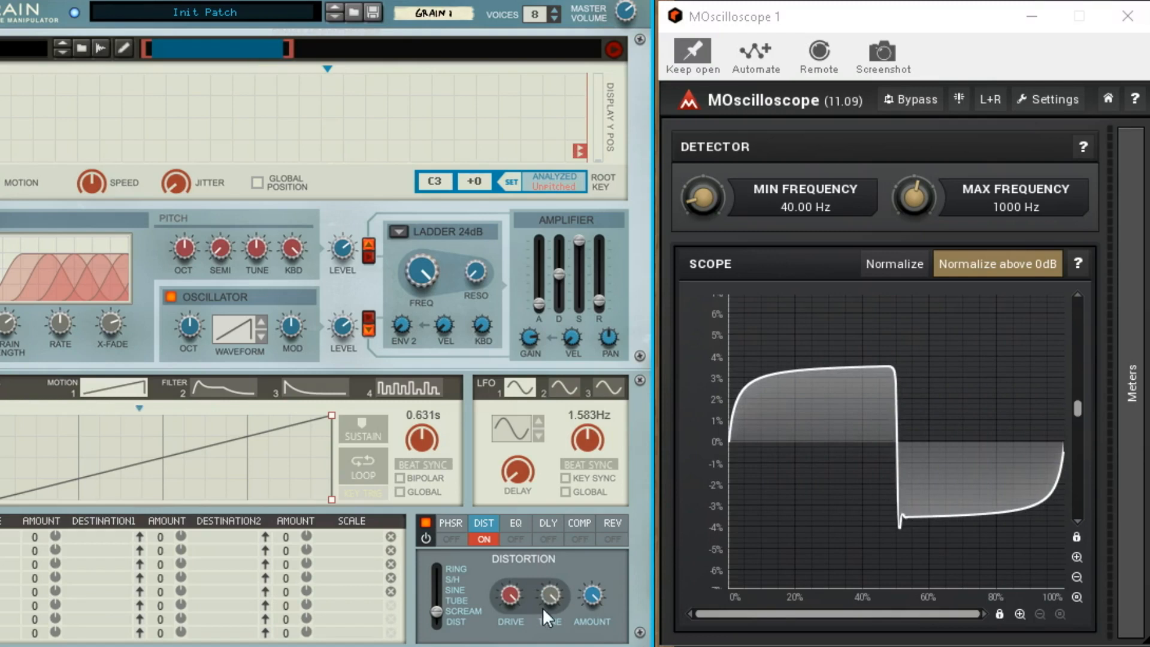
mouse_move(558, 595)
mouse_down()
mouse_move(565, 644)
mouse_move(580, 587)
mouse_move(566, 644)
mouse_move(566, 598)
mouse_up()
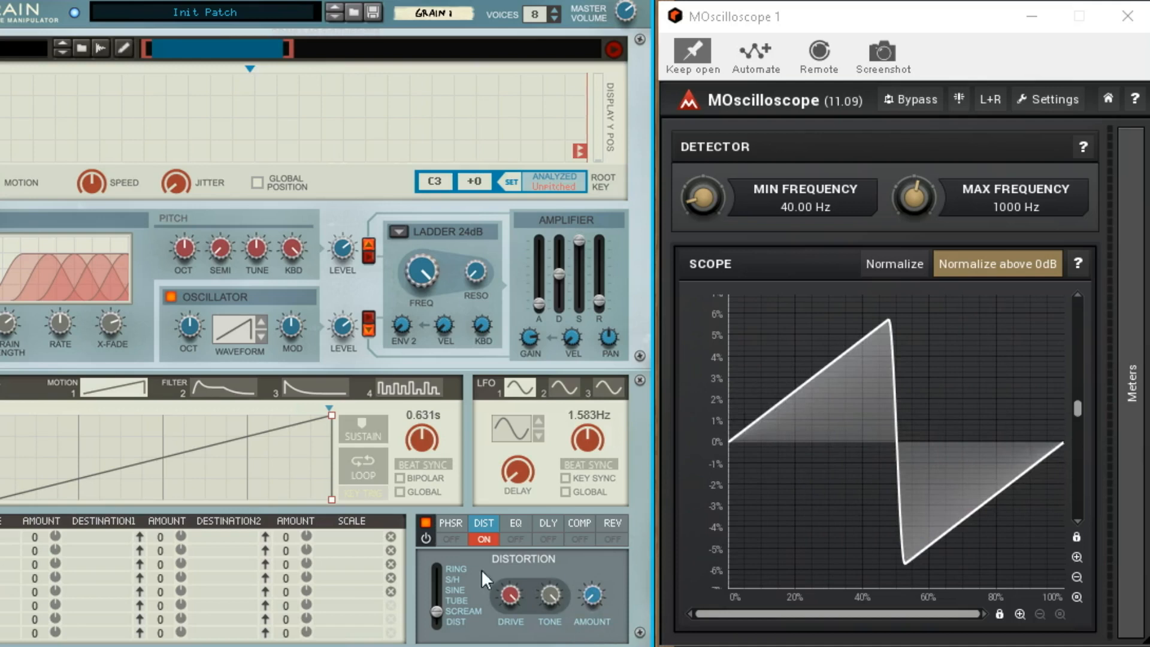
Switch the distortion type to TUBE and lower the amount to minimum
drag(444, 606, 444, 604)
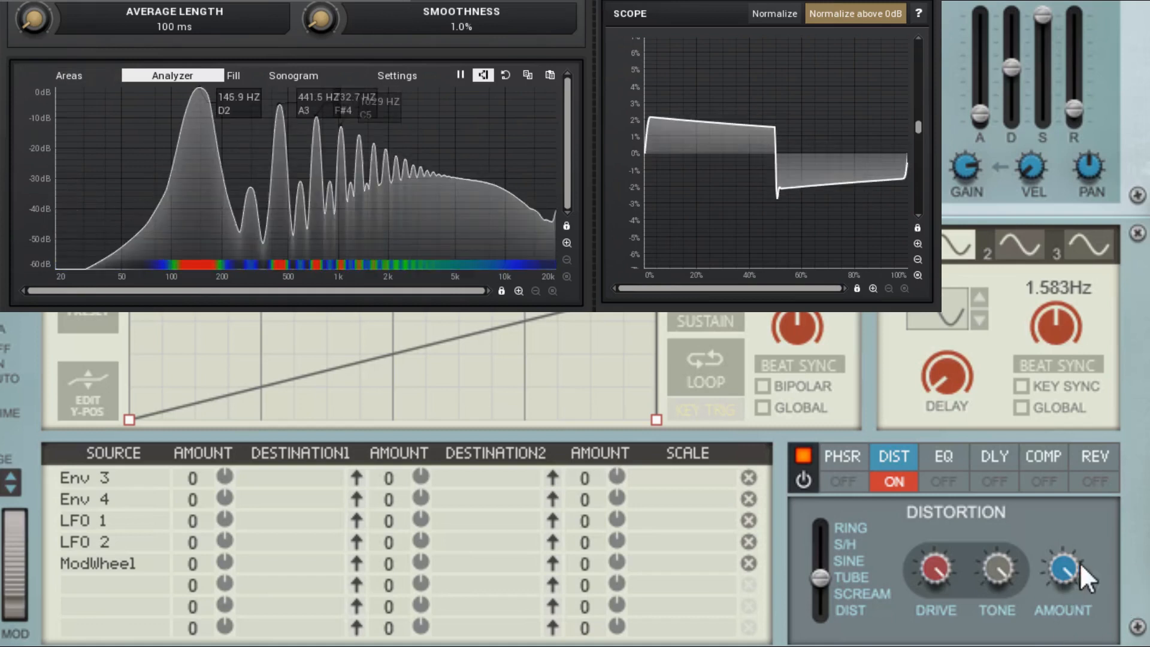
drag(1064, 576, 1126, 575)
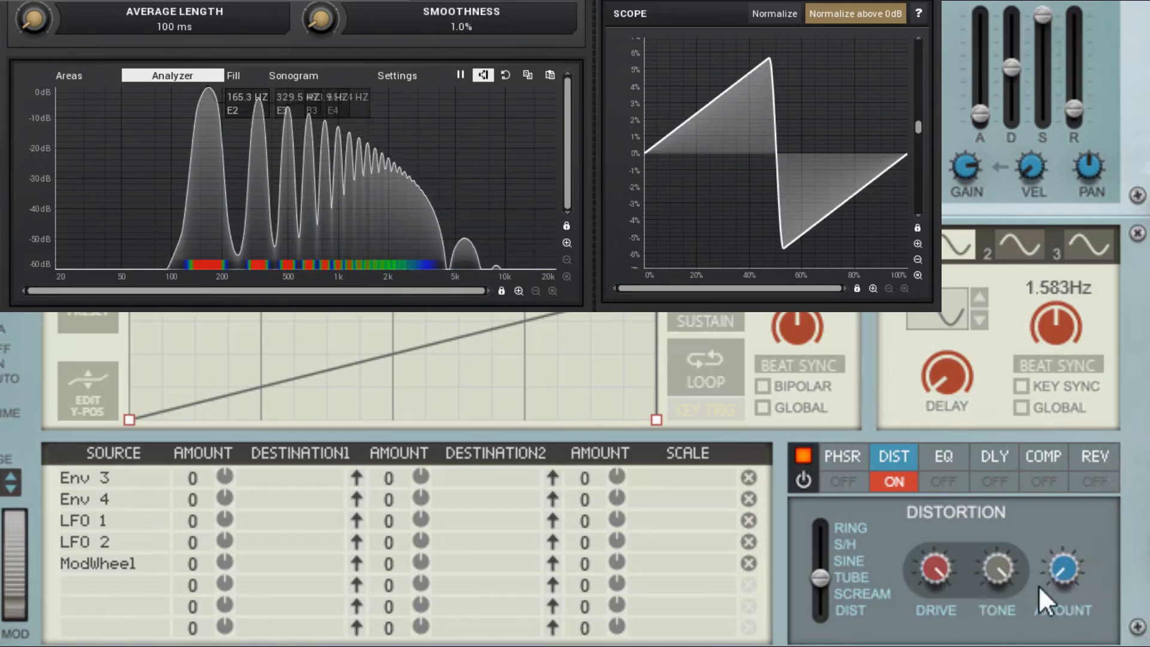
Switch the distortion type to SINE and sweep the amount up to maximum and back down to minimum
drag(820, 576, 825, 561)
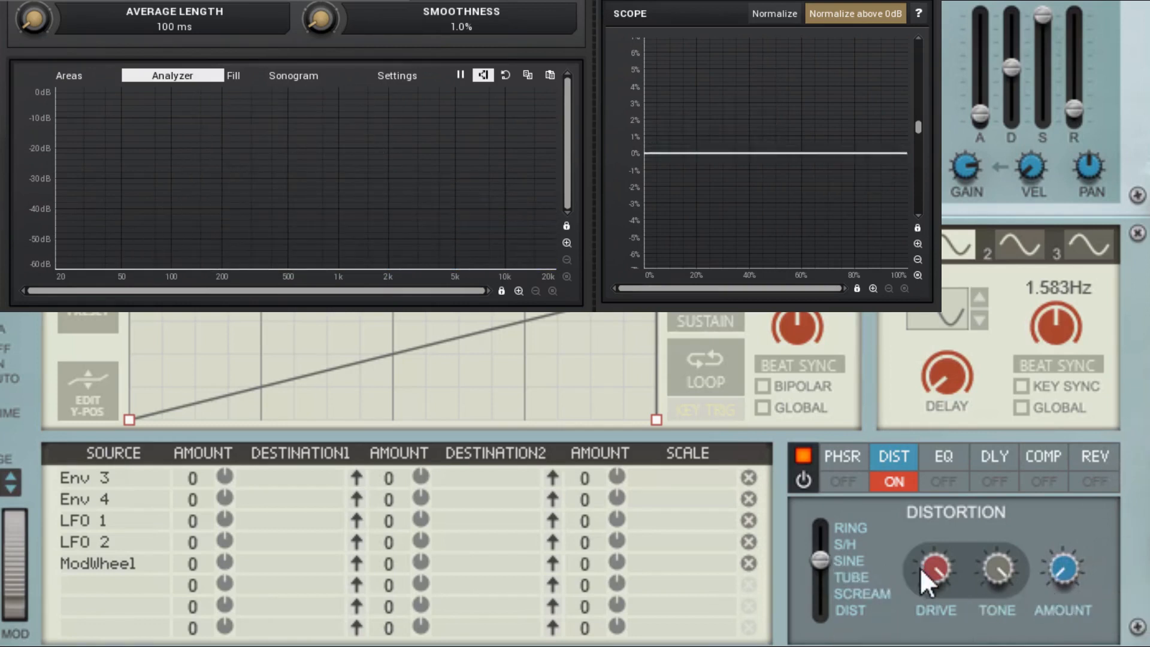
drag(1051, 573, 1109, 464)
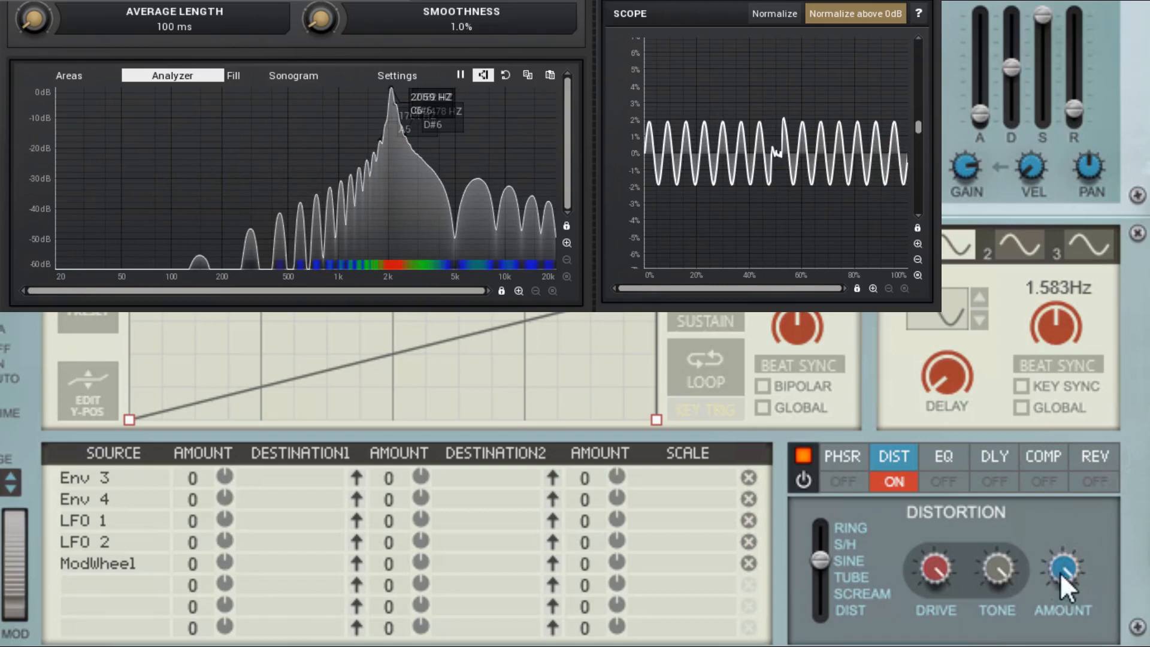
drag(1060, 573, 1072, 608)
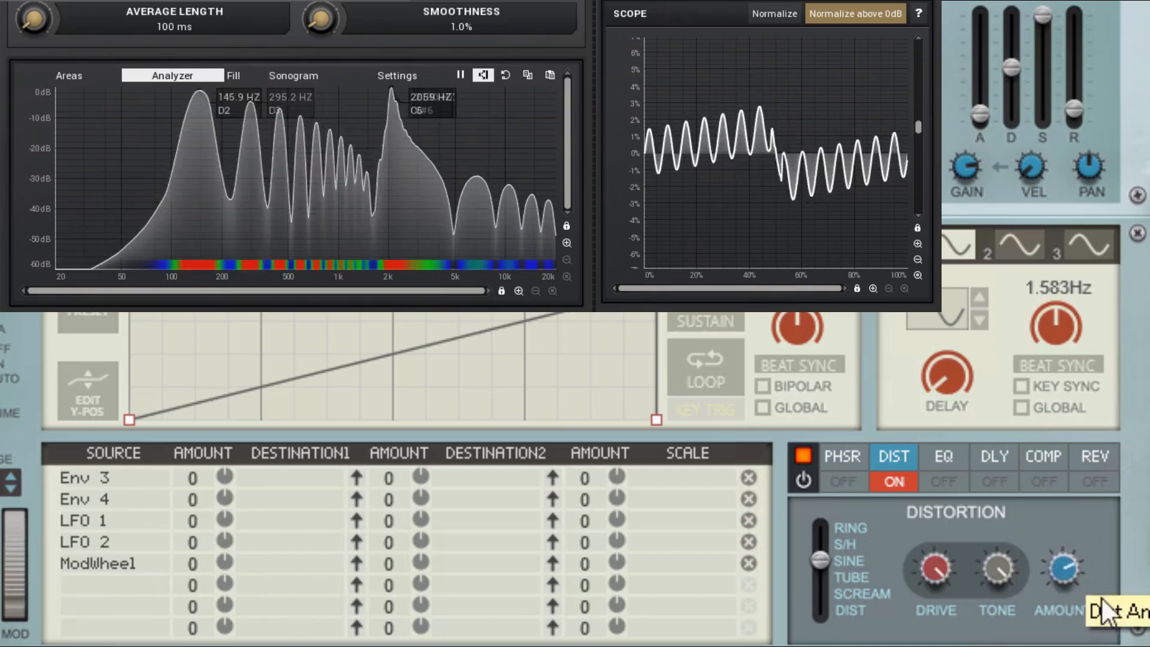
drag(1120, 560, 1112, 643)
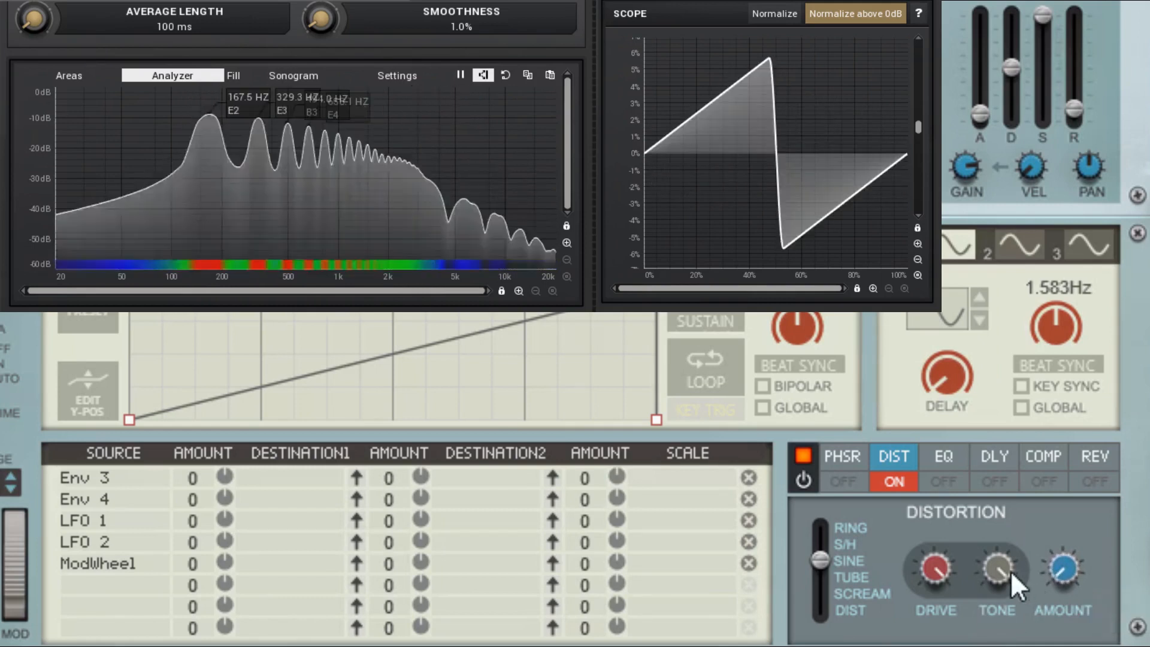
With the SINE distortion, drop the tone to minimum and return it to maximum, raising the amount to maximum and varying the drive
drag(1011, 570, 999, 624)
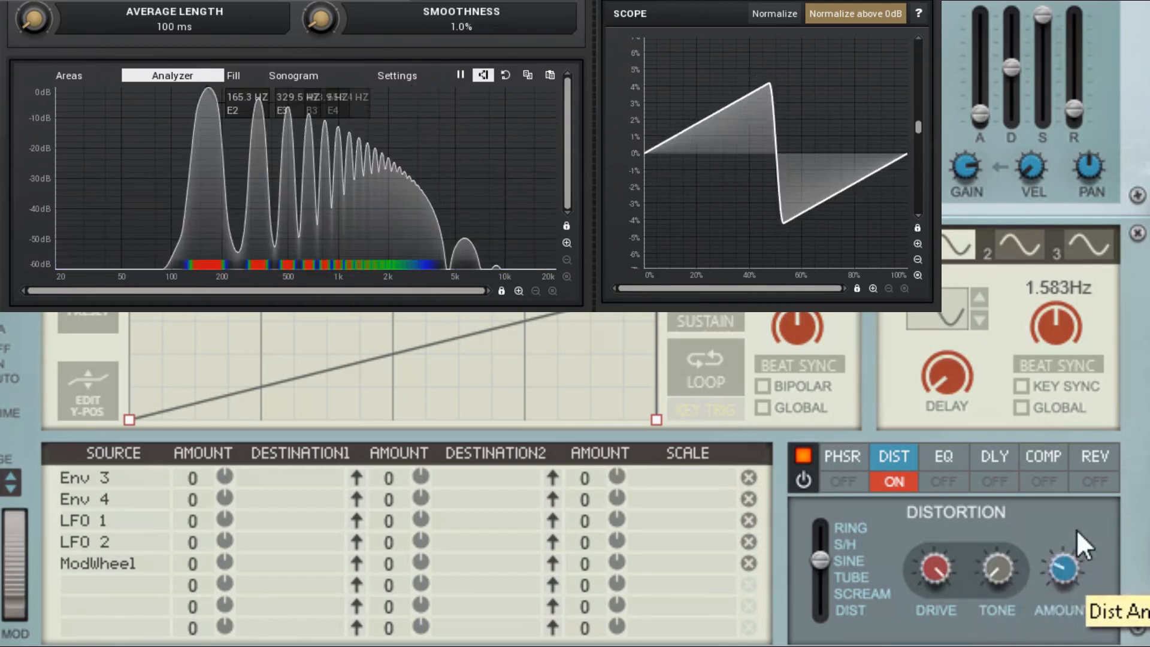
drag(1000, 556, 1091, 497)
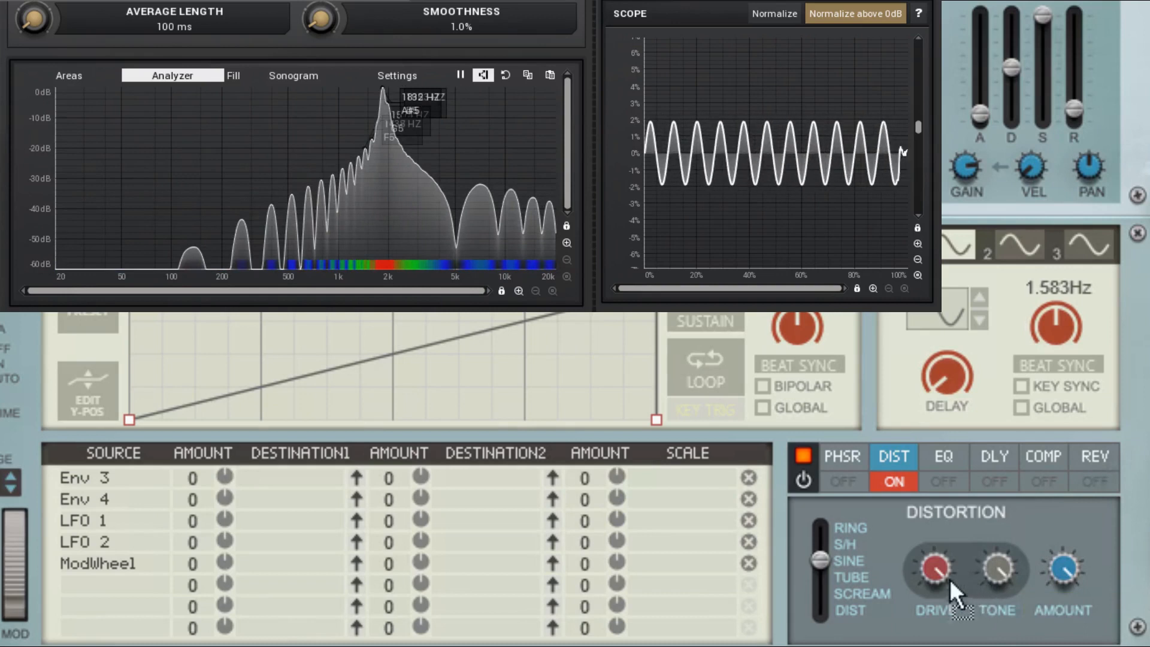
drag(942, 569, 958, 602)
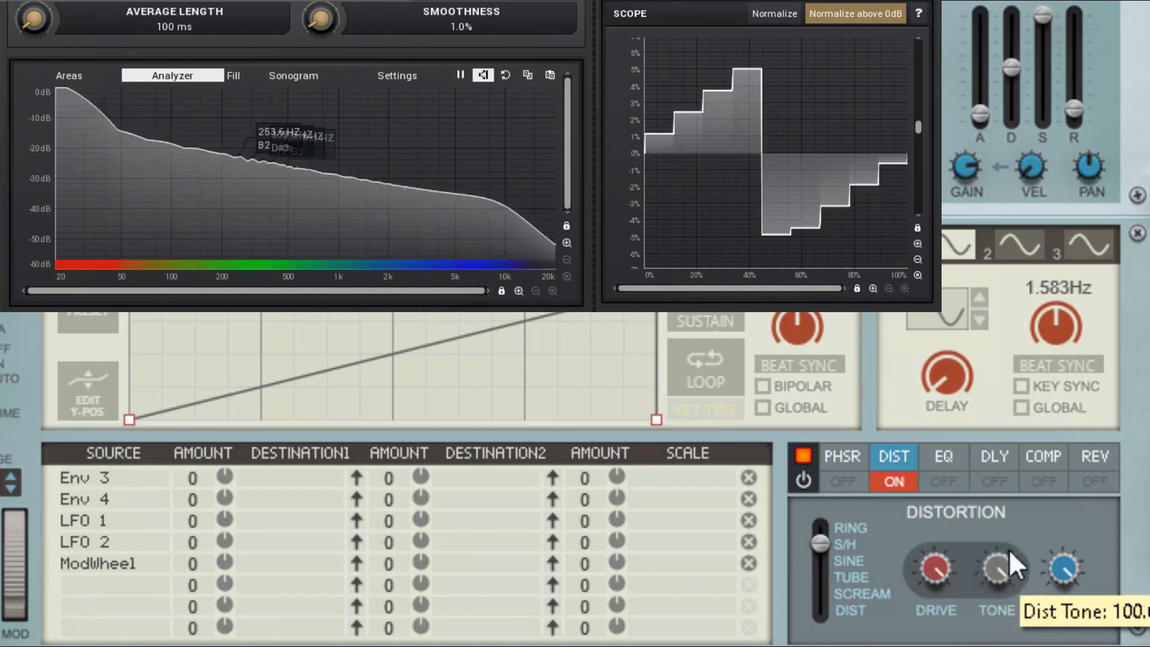
Switch the distortion type to S/H, sweep the drive down and up, and vary the amount
drag(954, 555, 946, 612)
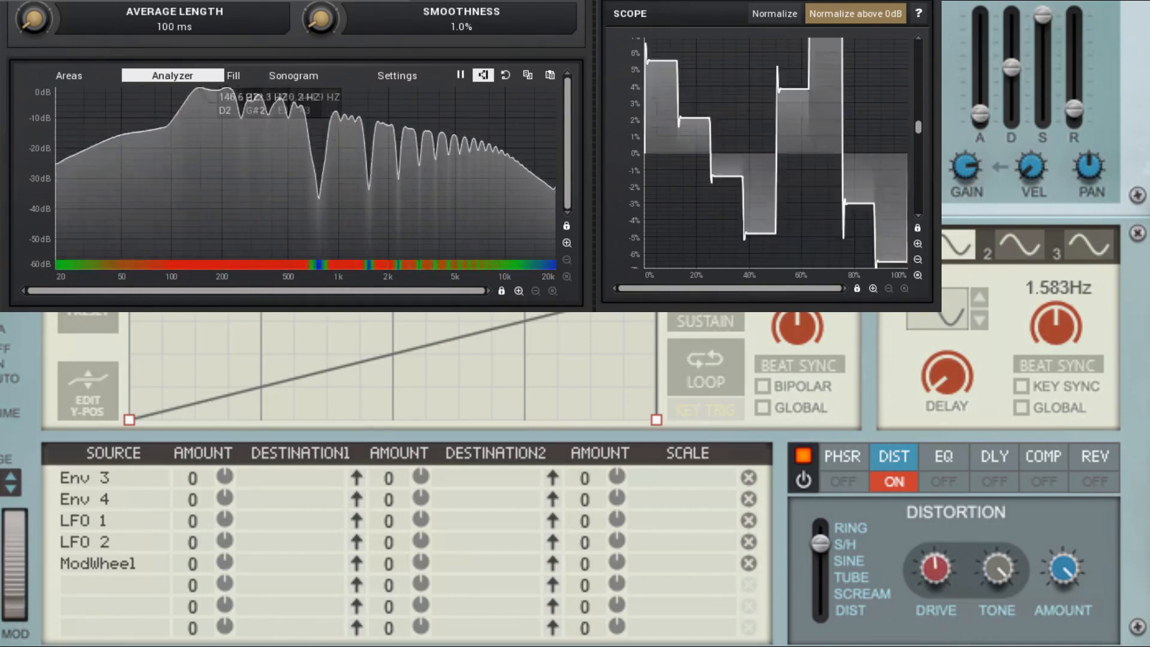
drag(938, 598, 952, 530)
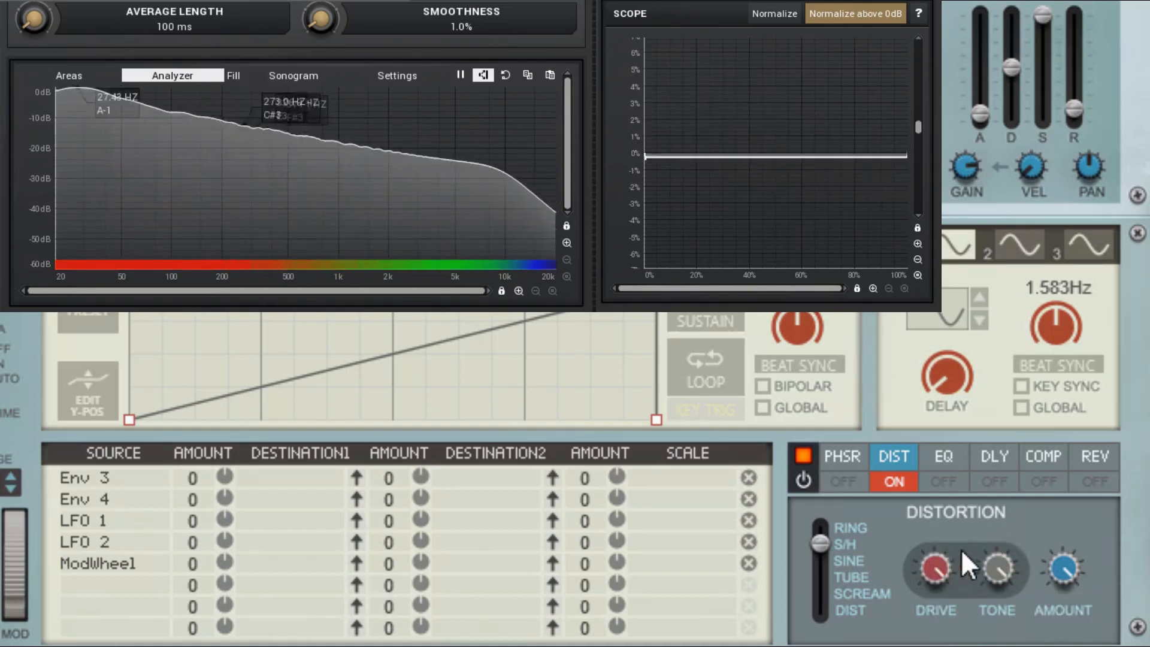
drag(951, 577, 951, 627)
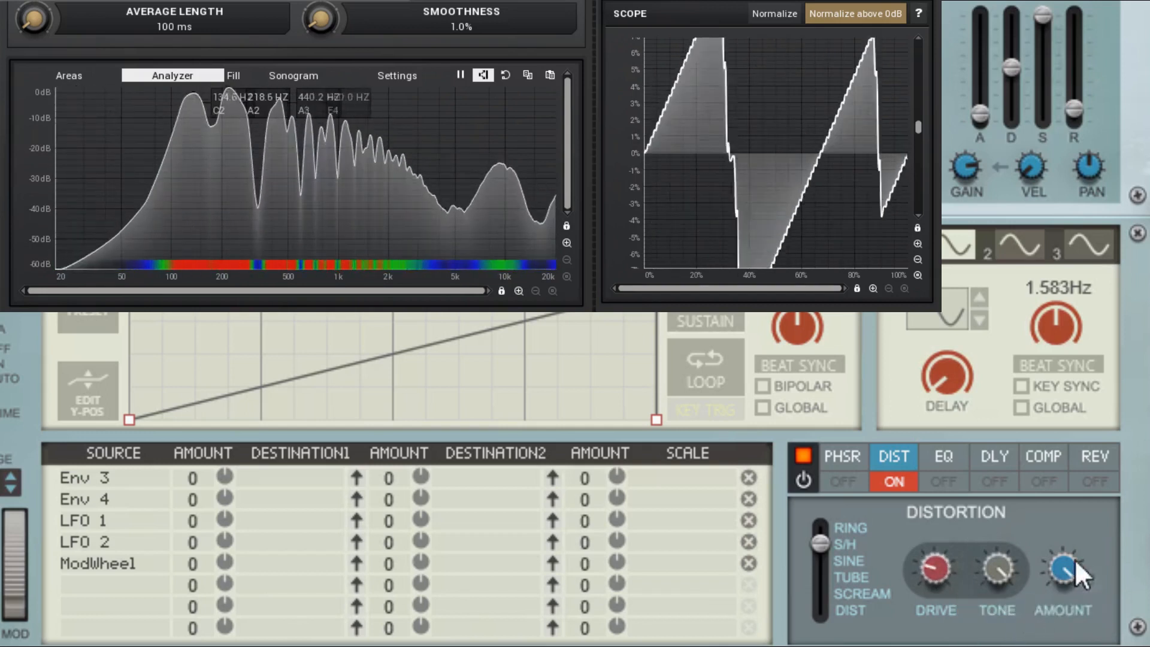
drag(1078, 578, 1078, 617)
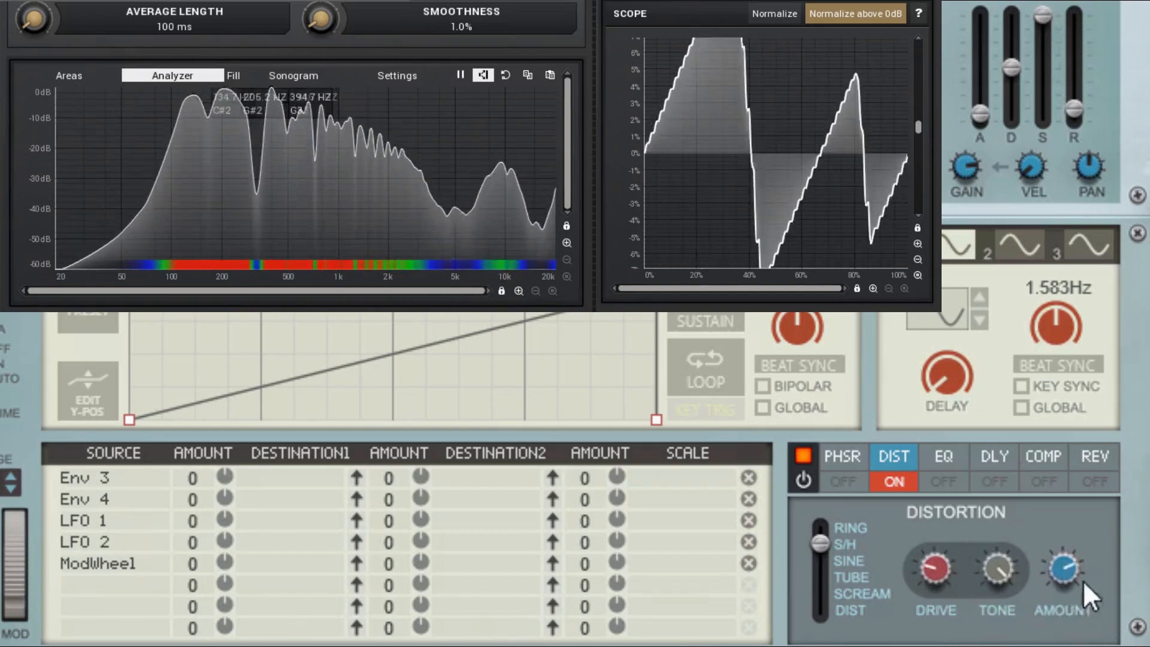
mouse_move(1017, 566)
mouse_down()
mouse_move(1017, 592)
mouse_move(1017, 564)
mouse_up()
Switch the distortion type to RING and raise the drive and amount to maximum
drag(820, 542, 818, 524)
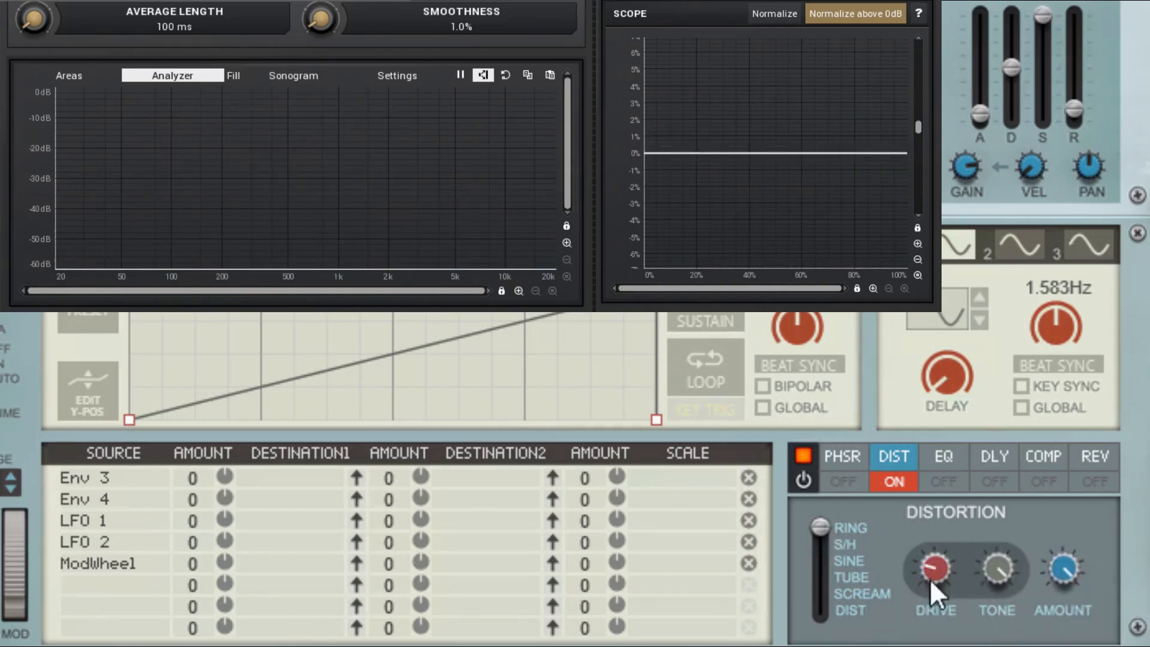
drag(934, 562, 1029, 440)
drag(1049, 573, 1057, 477)
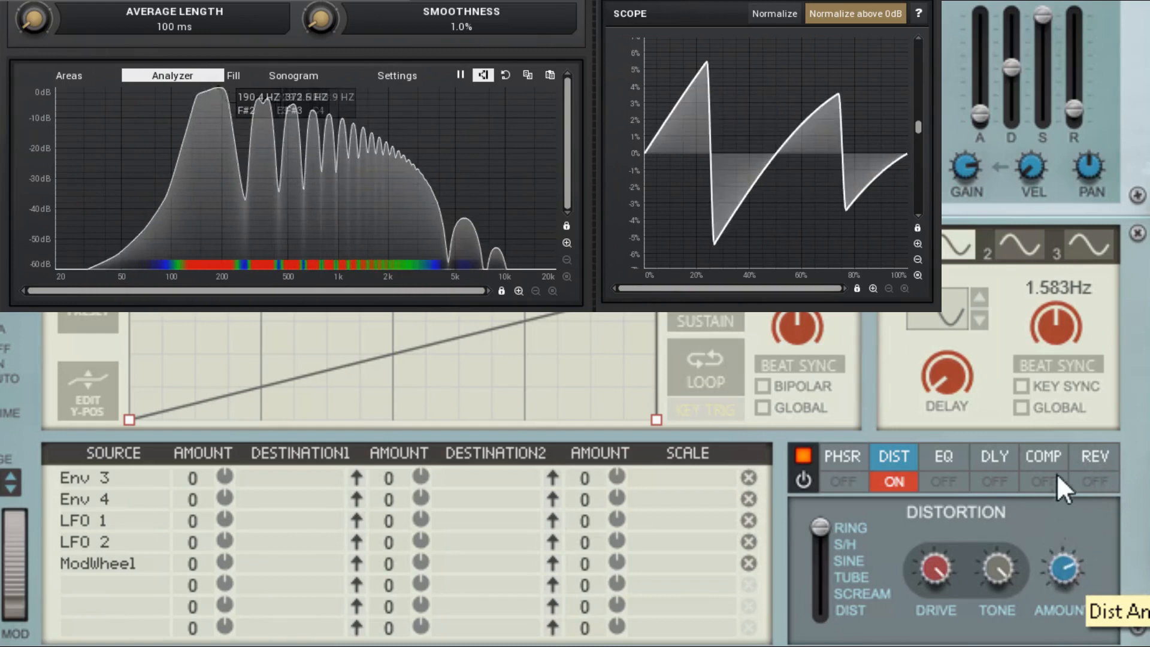
drag(999, 570, 1039, 541)
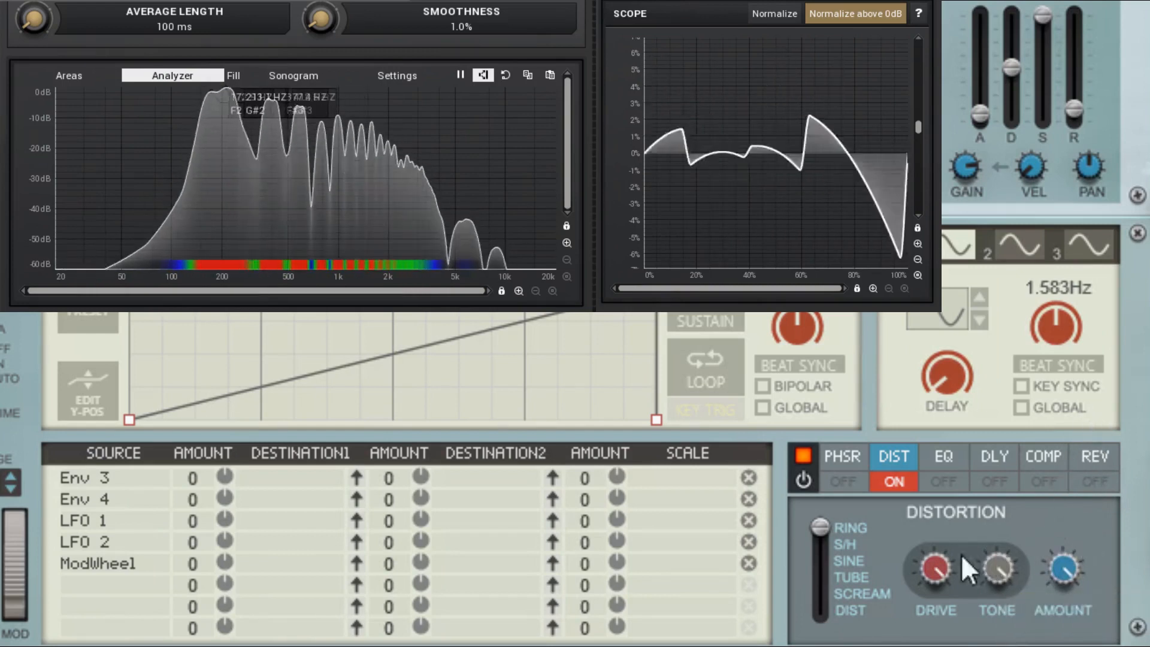
Sweep the RING distortion's drive down to minimum and back up, varying the amount as well
drag(934, 563, 941, 646)
drag(1056, 573, 1057, 599)
drag(929, 574, 972, 586)
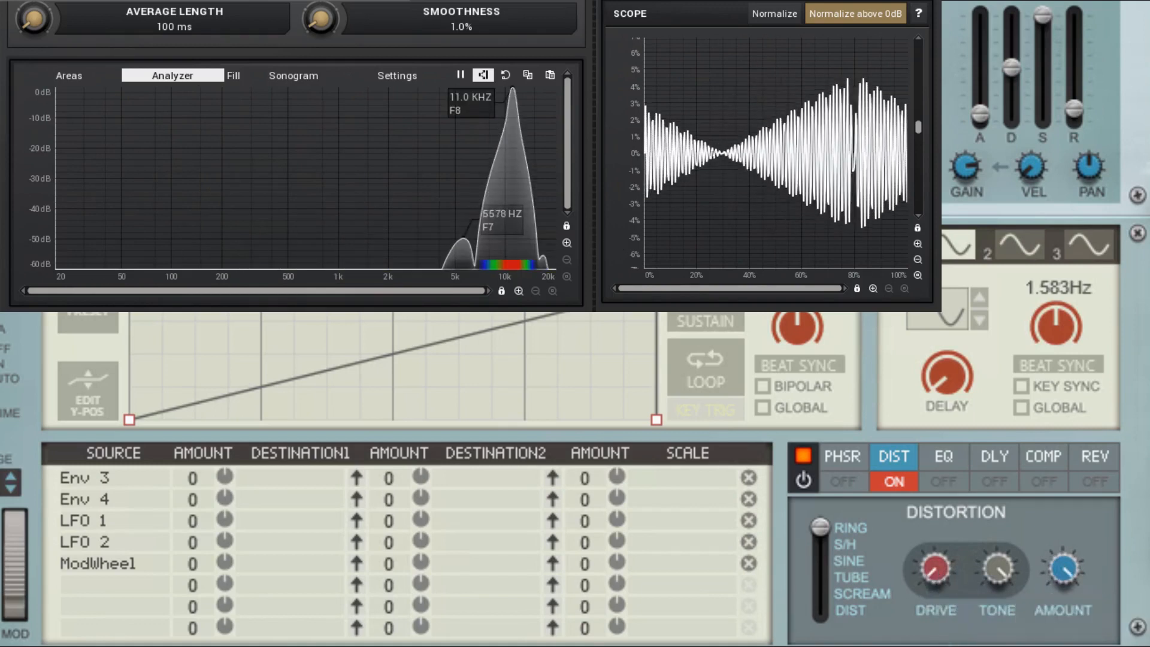
drag(933, 567, 974, 496)
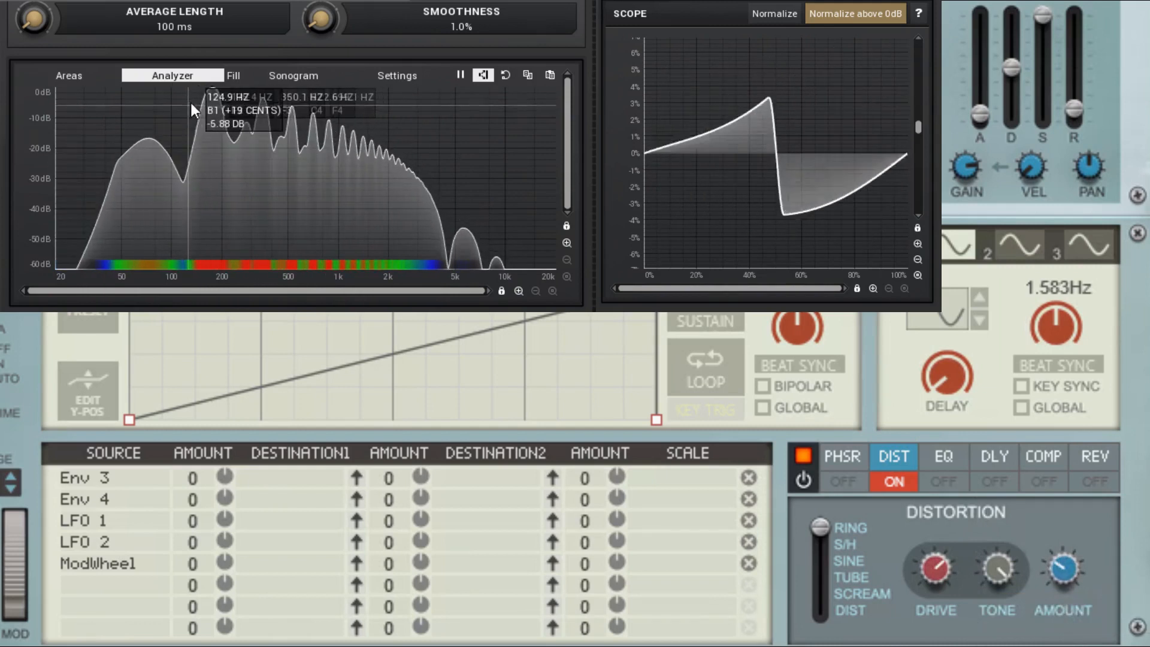
Vary the RING drive around 89.1%, lower the tone to minimum and raise it to 59.4%
drag(947, 574, 964, 539)
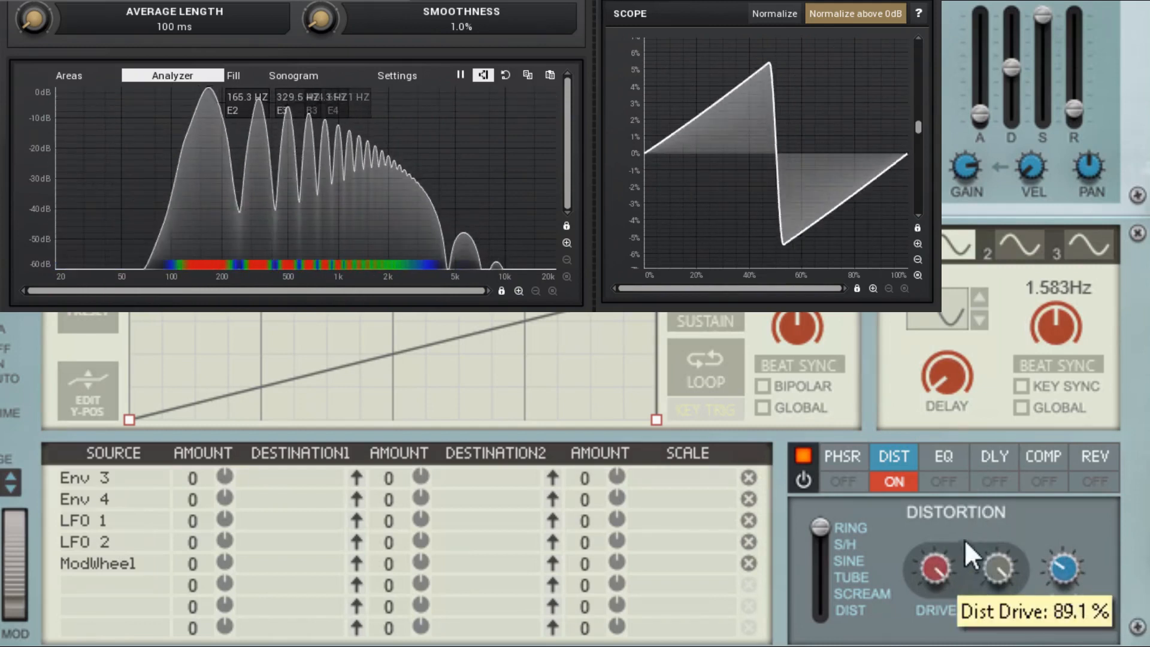
drag(978, 590, 977, 587)
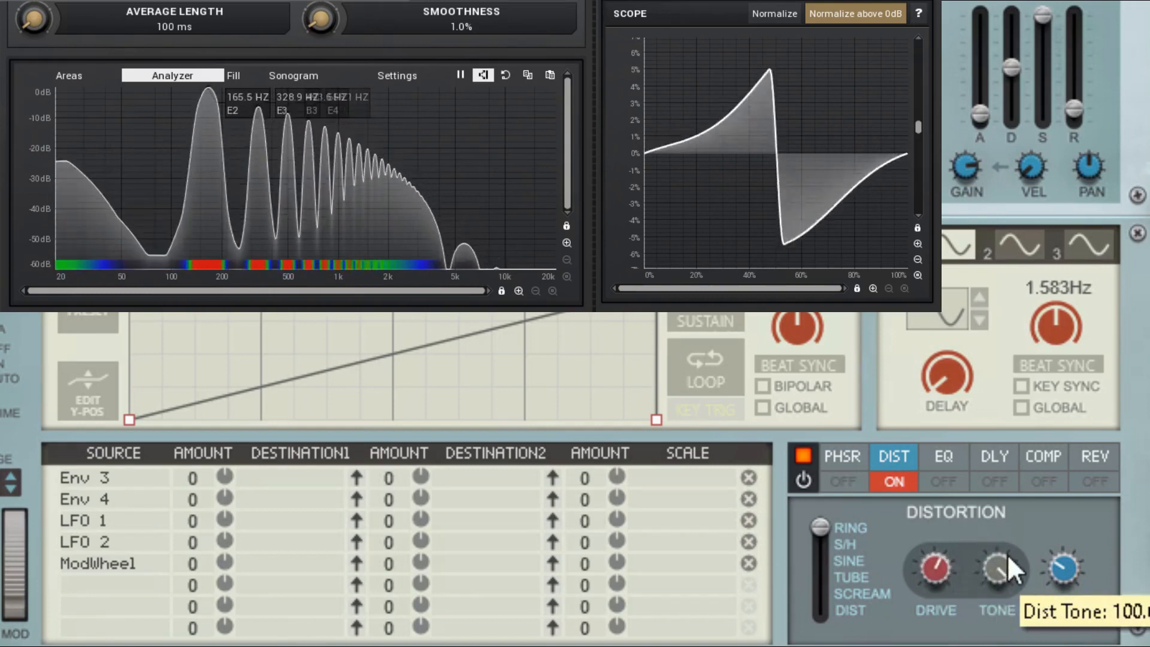
drag(1003, 645, 1038, 646)
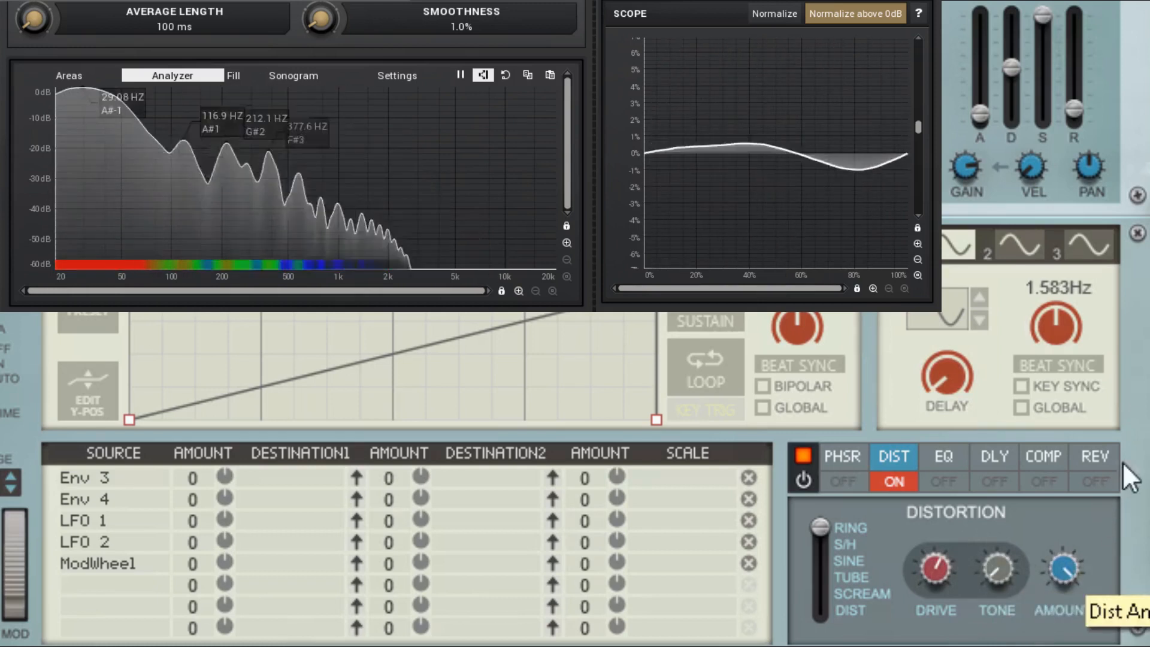
drag(951, 551, 974, 628)
drag(1021, 582, 1041, 501)
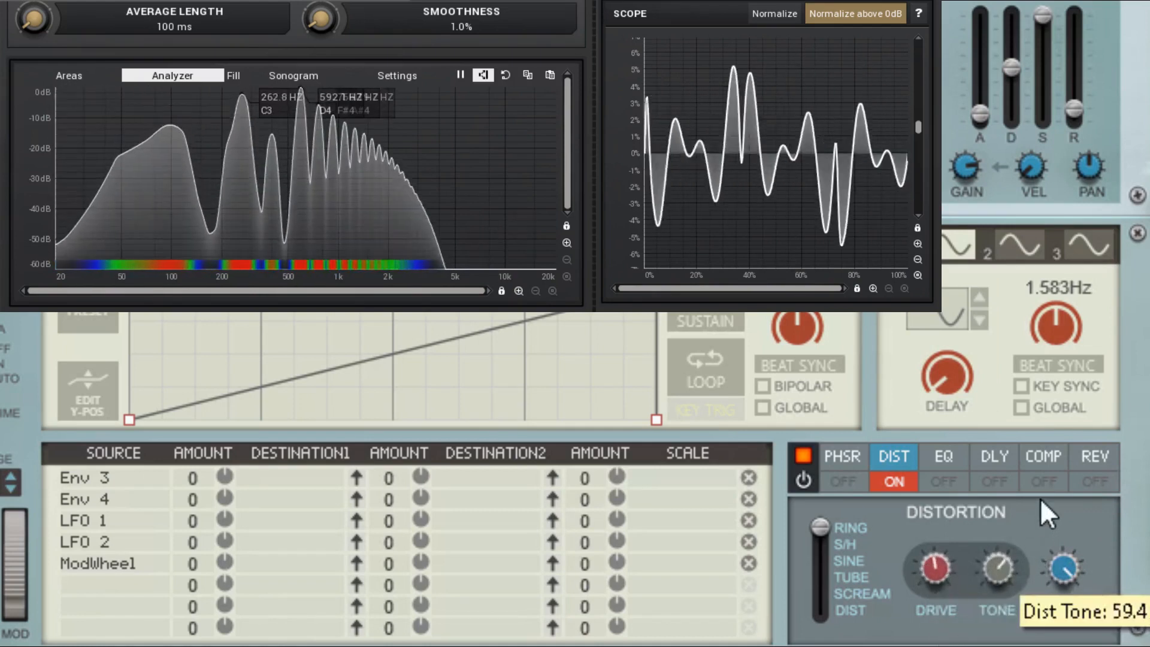
Turn off the distortion, turn on the EQ and try its gain
drag(1063, 452, 918, 469)
click(908, 486)
click(938, 484)
click(940, 456)
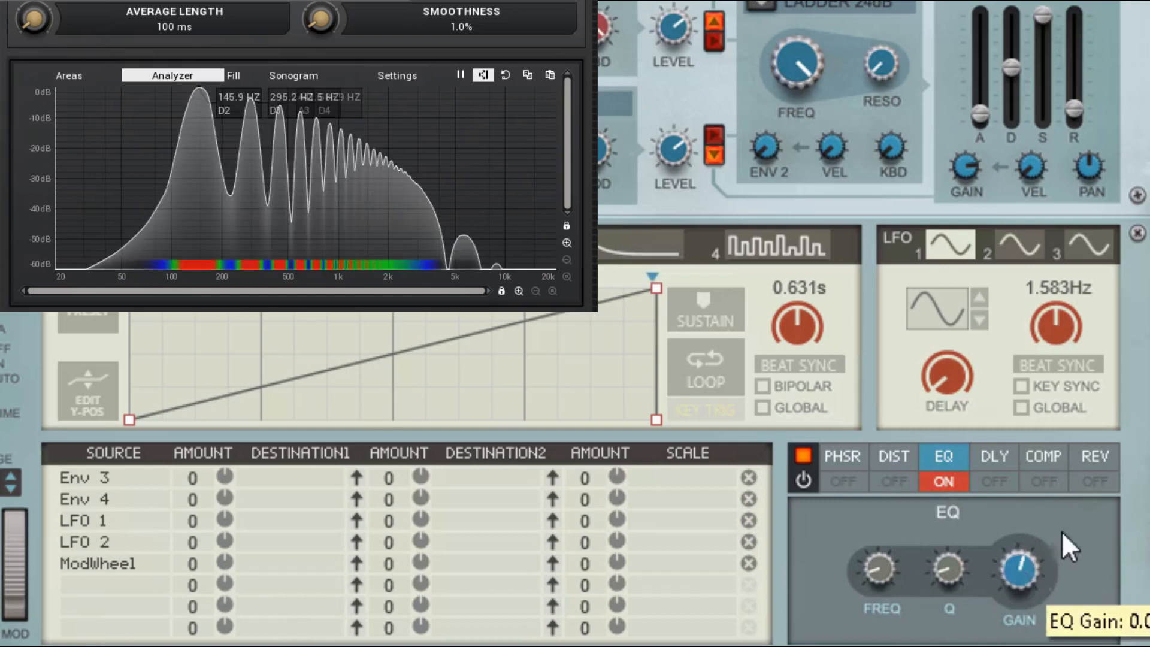
drag(1083, 511, 1048, 587)
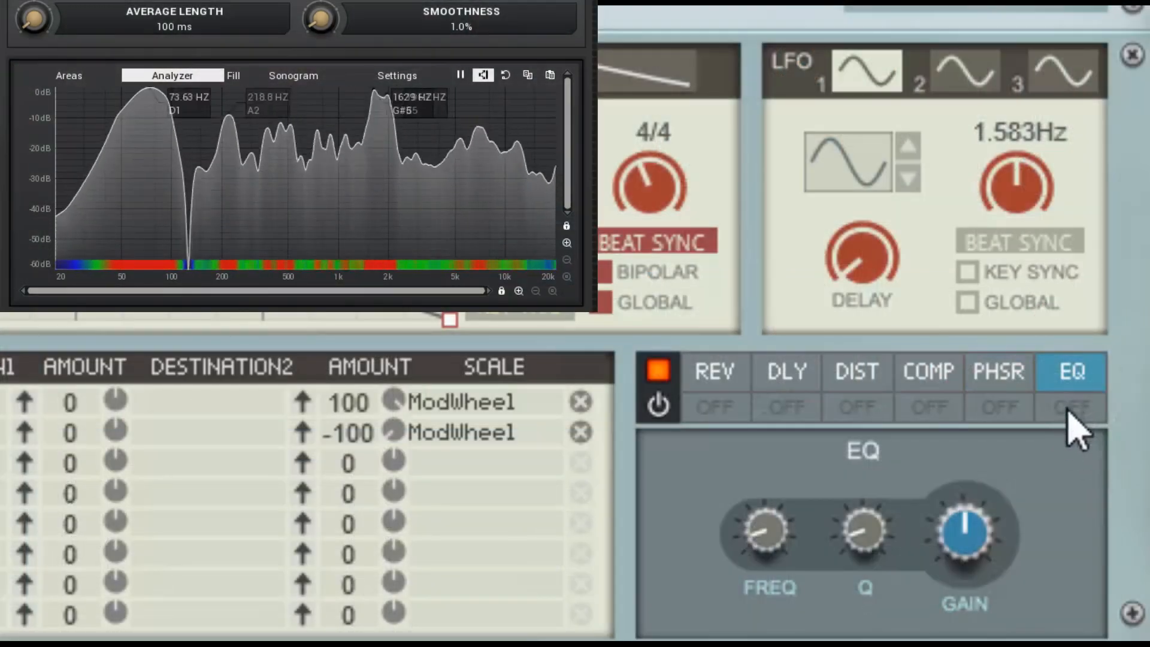
Turn on the EQ in the patch with the reordered effects, adjust its frequency and Q, and raise the gain to maximum
click(1069, 407)
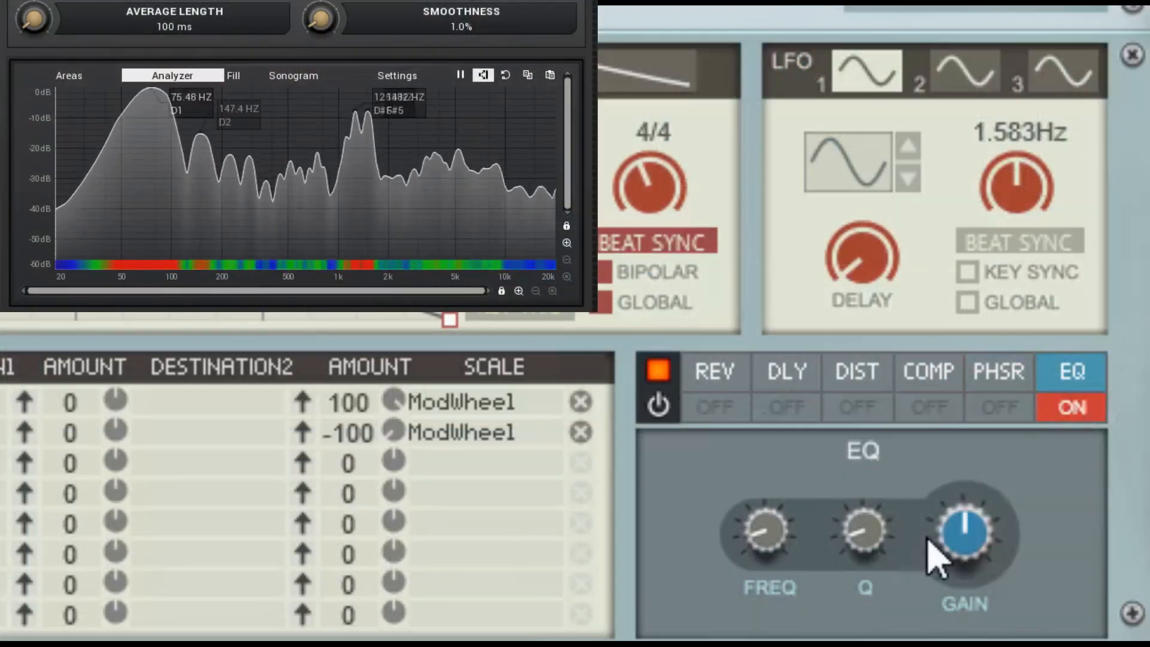
drag(967, 532, 966, 569)
drag(762, 527, 862, 457)
drag(865, 526, 950, 385)
drag(892, 566, 893, 586)
drag(976, 542, 1096, 320)
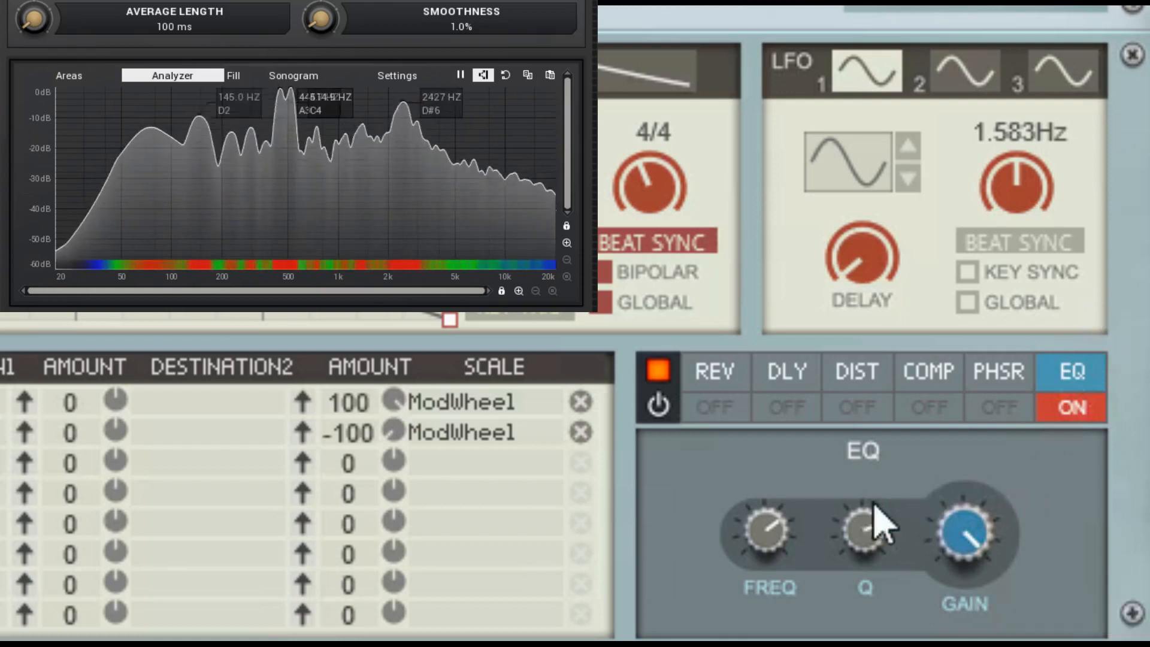
Sweep the EQ frequency at maximum and at minimum gain, and turn the EQ off
drag(771, 523, 902, 622)
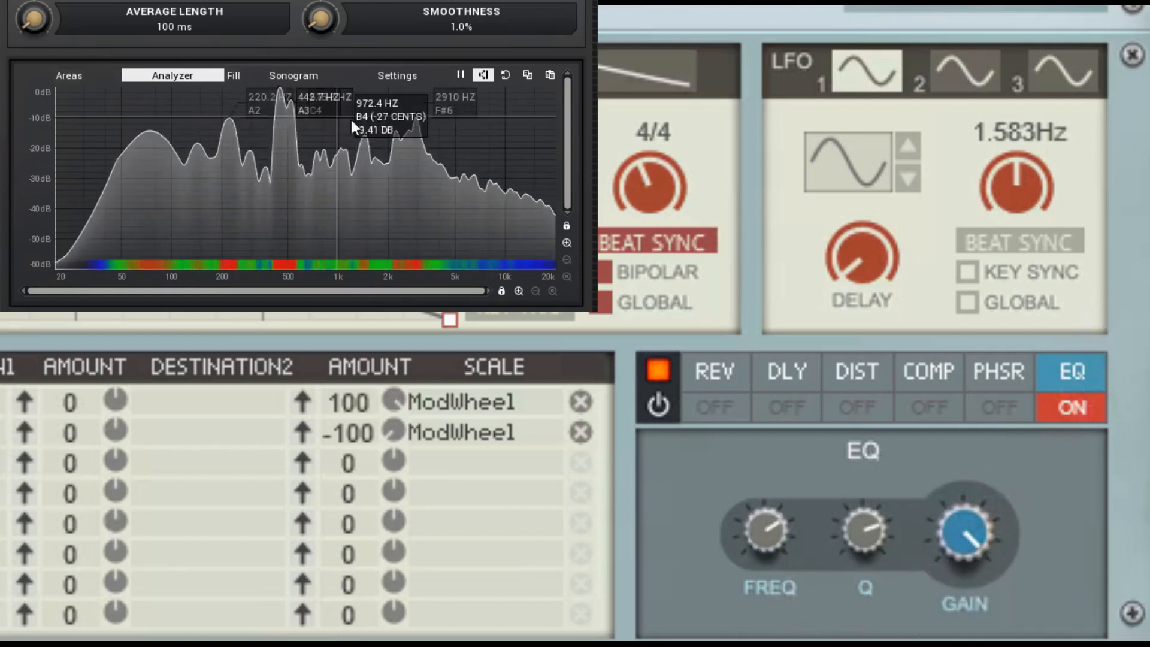
drag(775, 548, 850, 599)
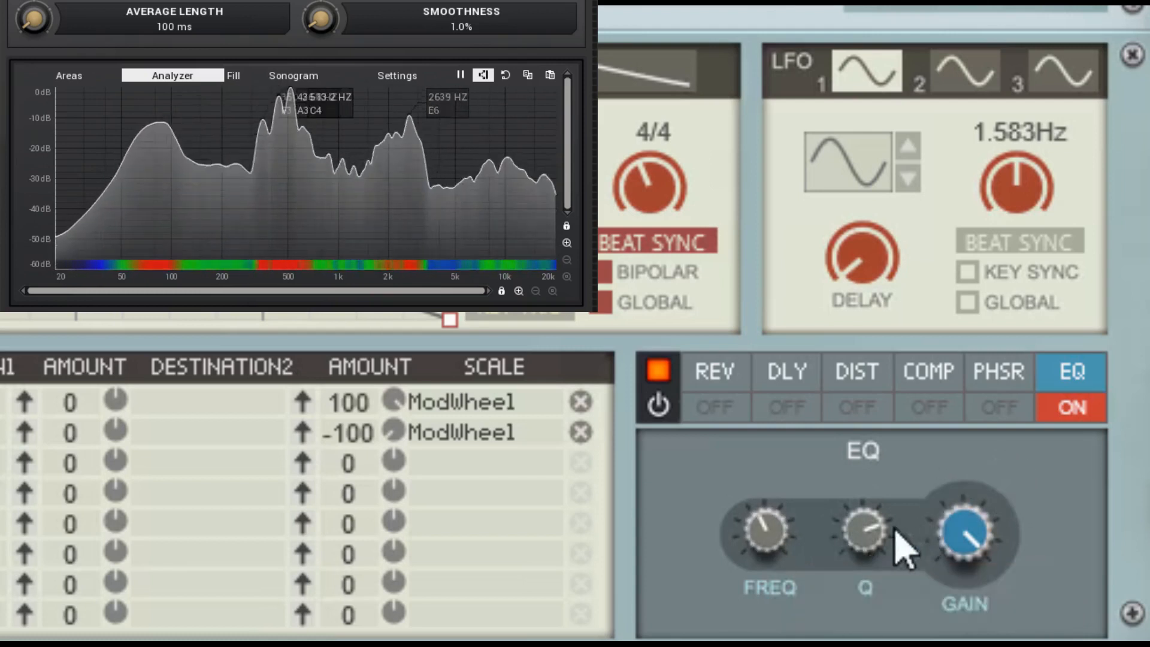
drag(968, 531, 963, 645)
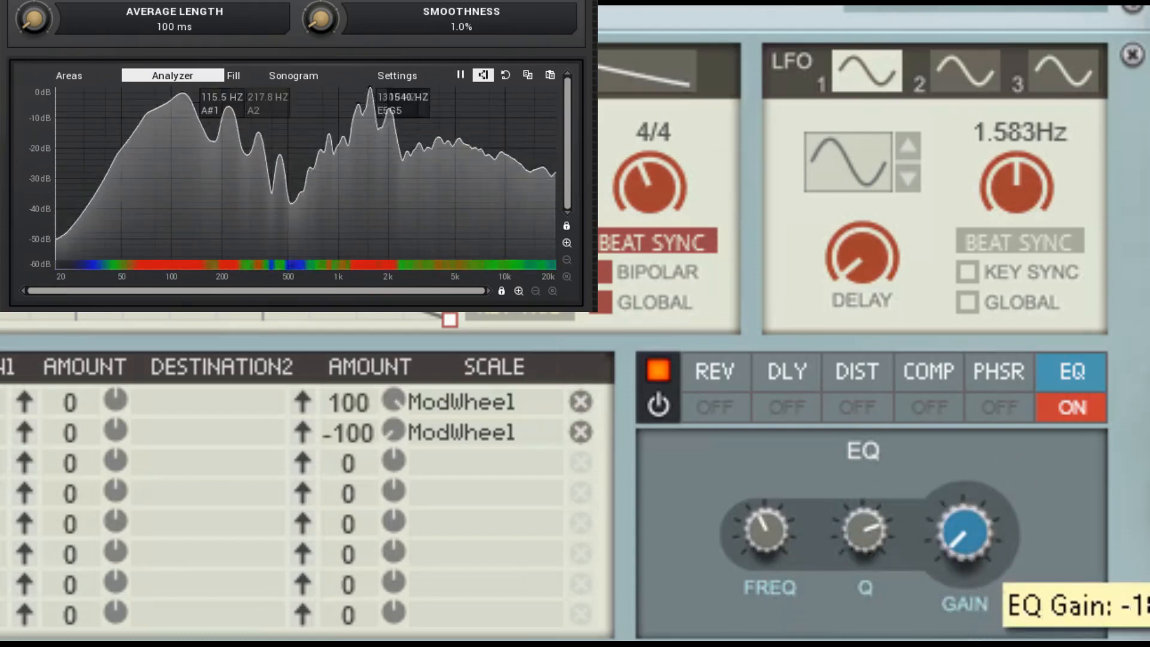
drag(777, 509, 808, 464)
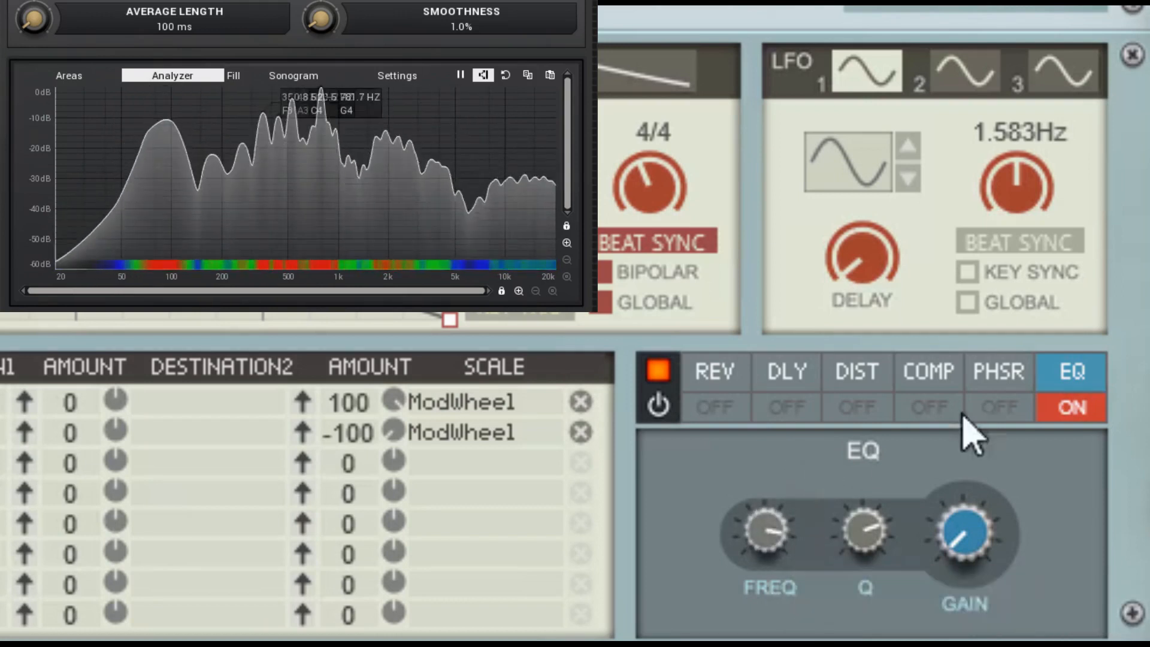
click(1076, 410)
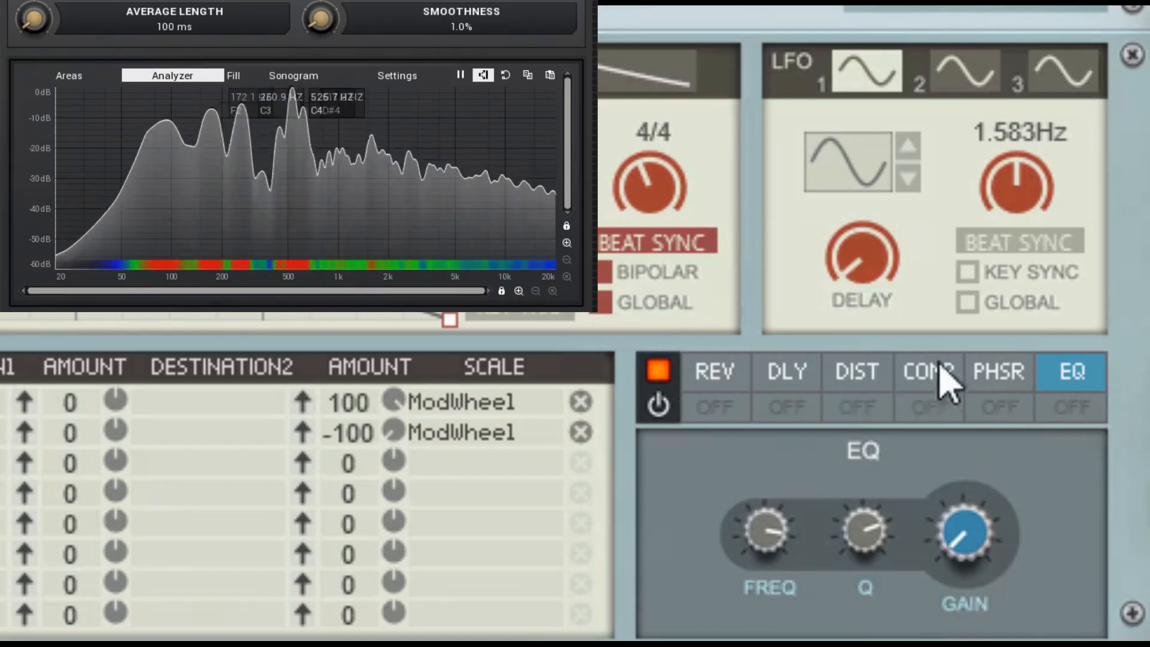
Turn on the modulation effect and switch its type from PHASER through FLANGER and CHORUS back to PHASER
click(998, 371)
click(998, 409)
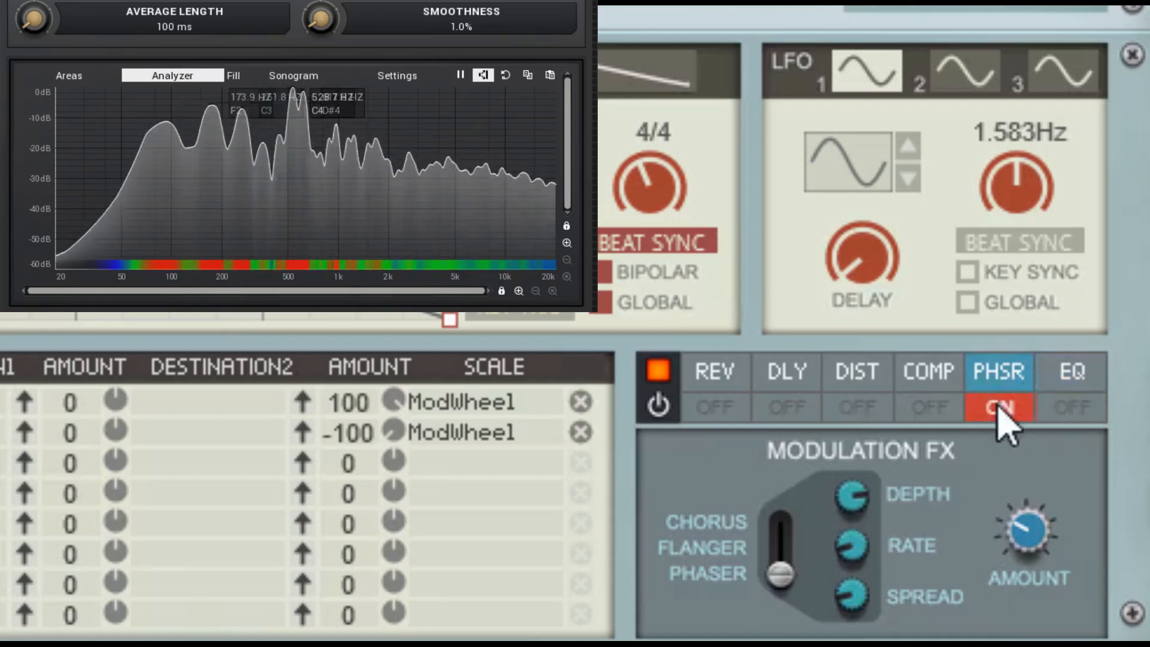
drag(778, 571, 778, 545)
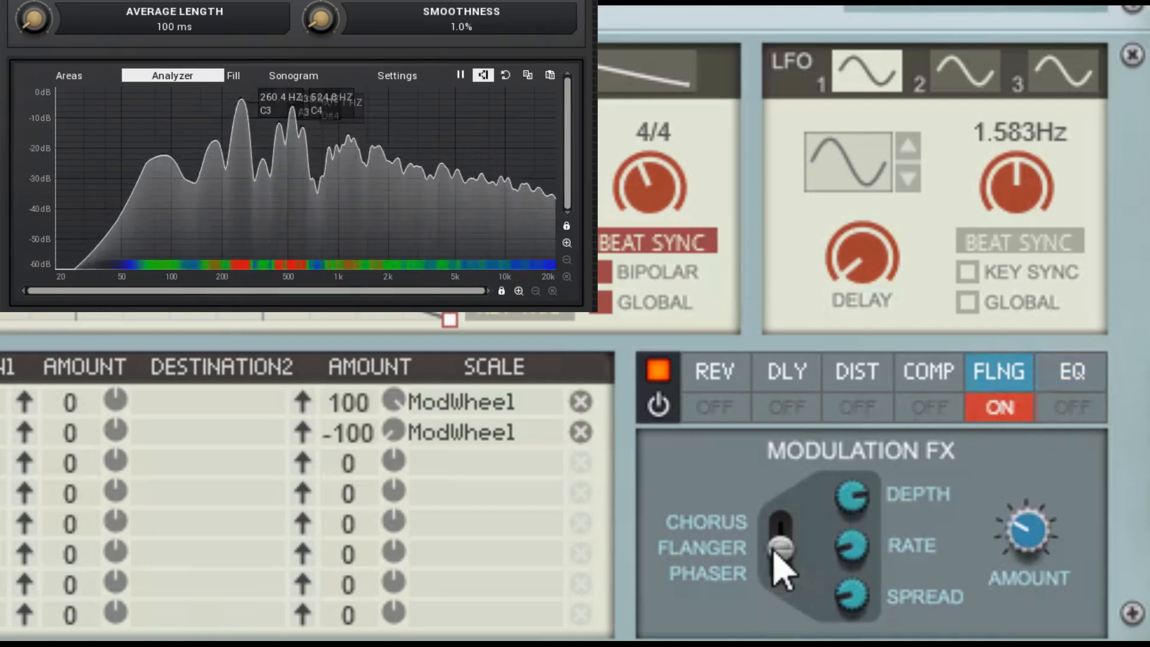
click(782, 514)
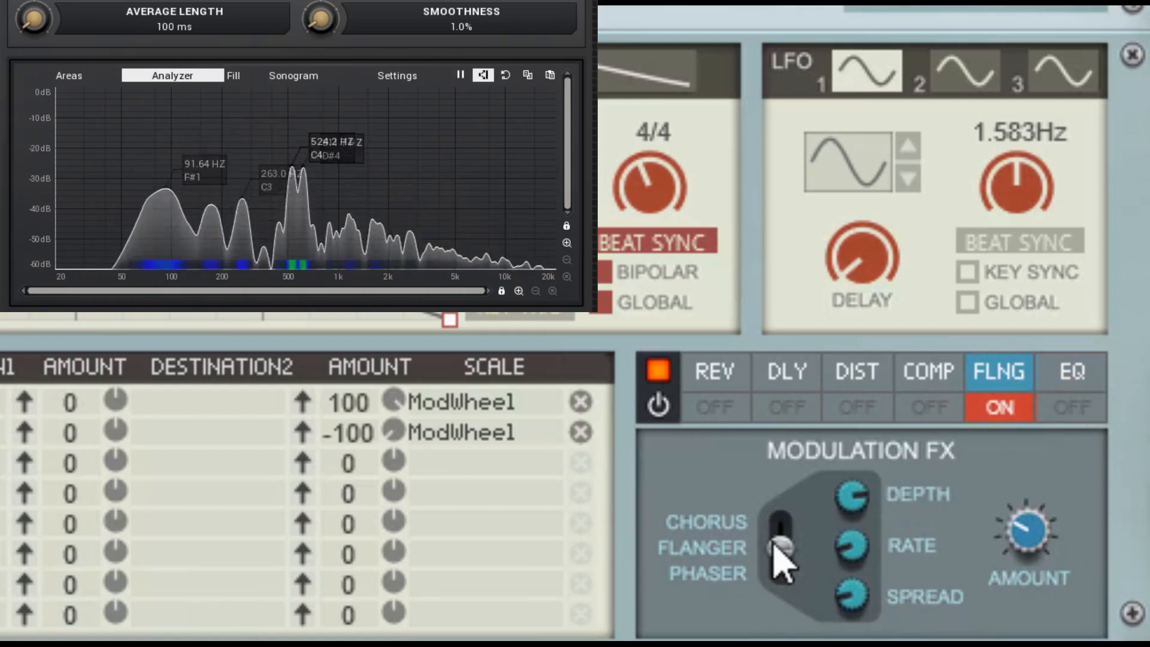
drag(780, 560, 778, 605)
Reorder the effects chain so that distortion comes first and the phaser second
drag(875, 383, 748, 391)
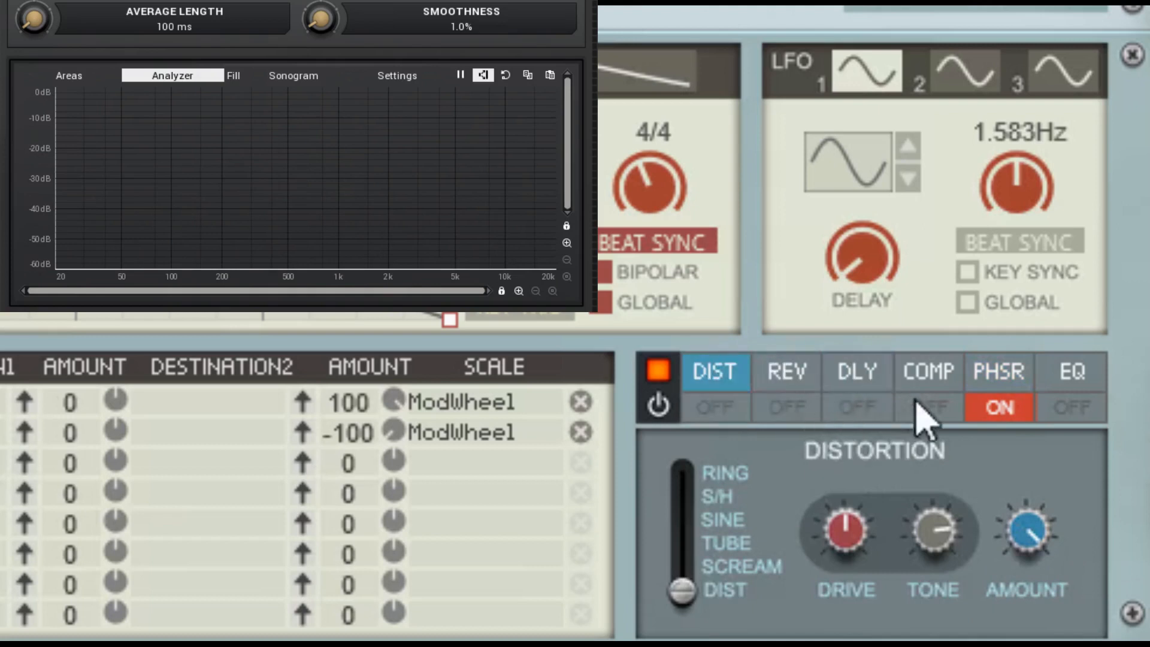
drag(998, 380, 819, 397)
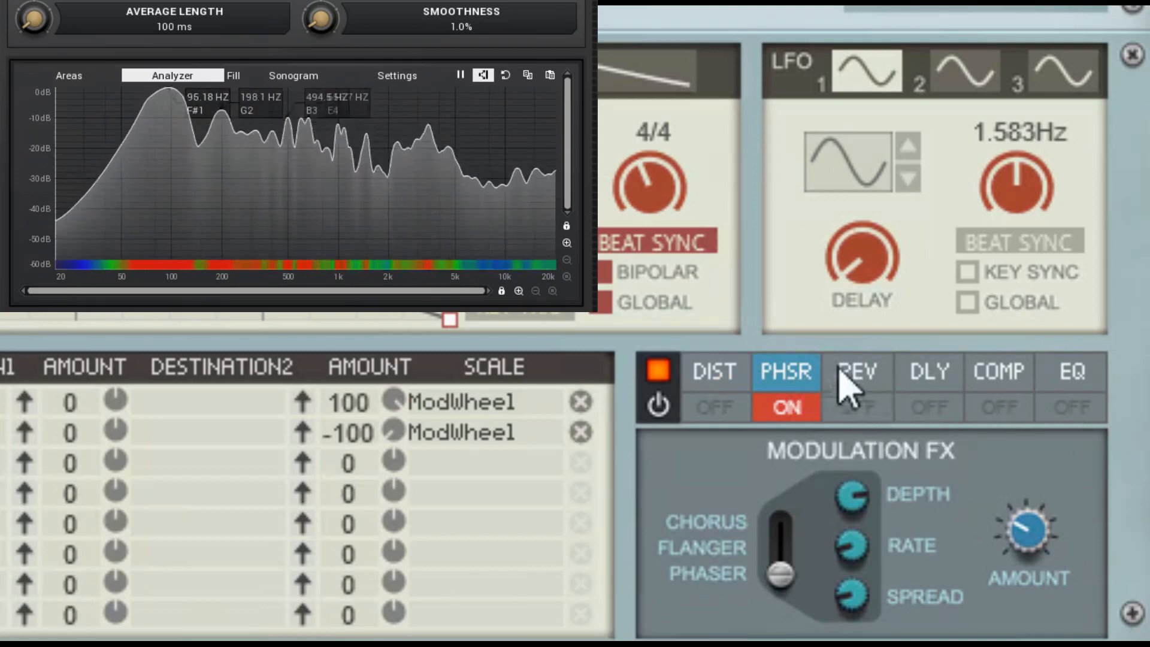
Switch the modulation effect to CHORUS and turn it on, adjusting the depth and spread and setting the rate to 0.72 Hz
click(780, 532)
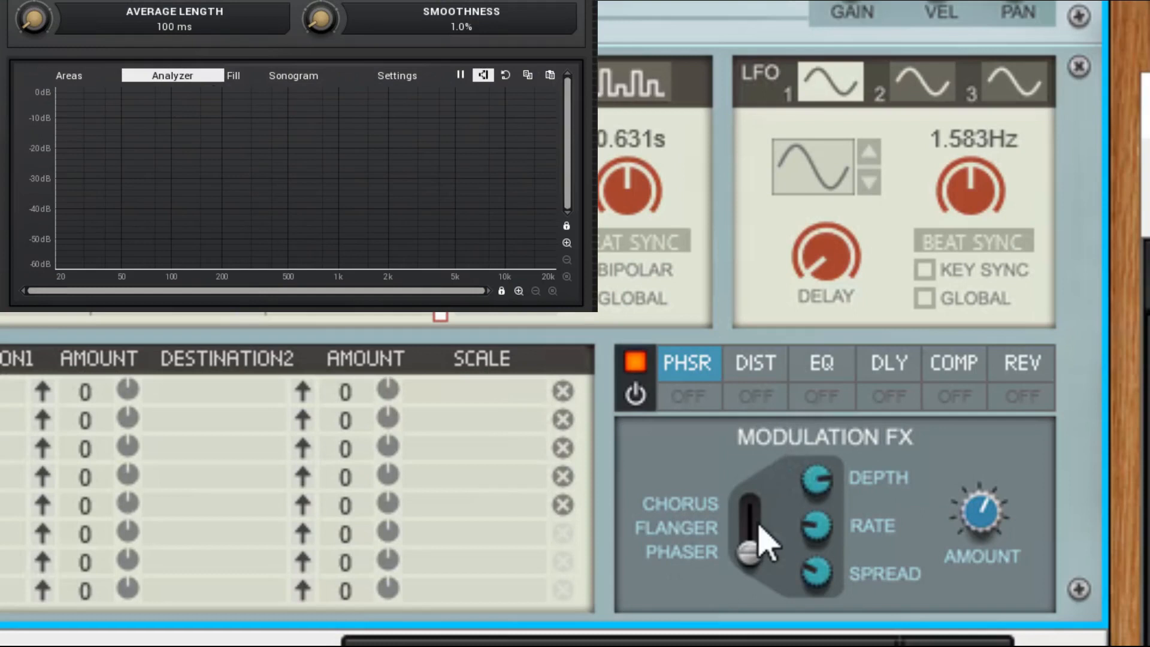
drag(760, 540, 761, 505)
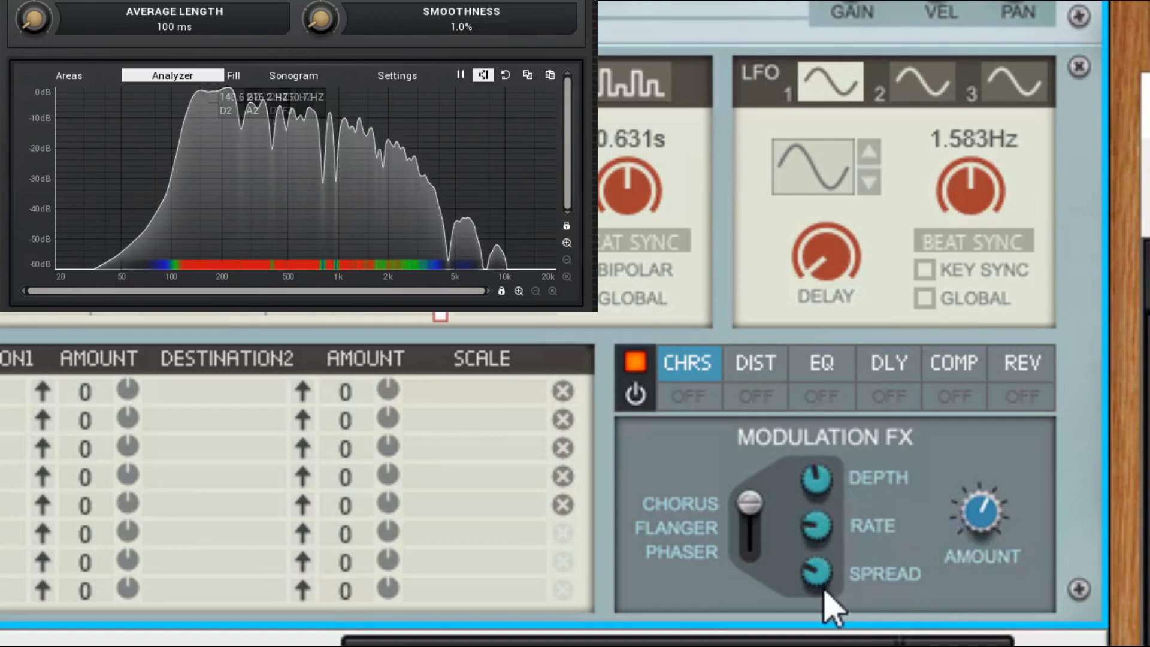
right_click(818, 525)
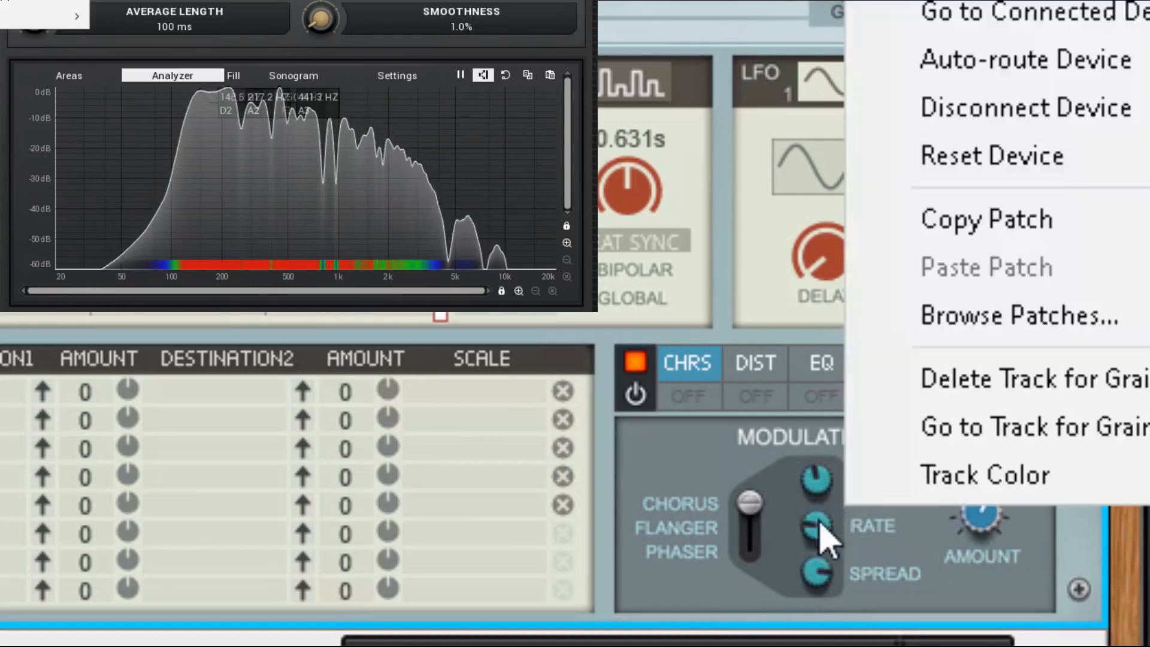
click(684, 392)
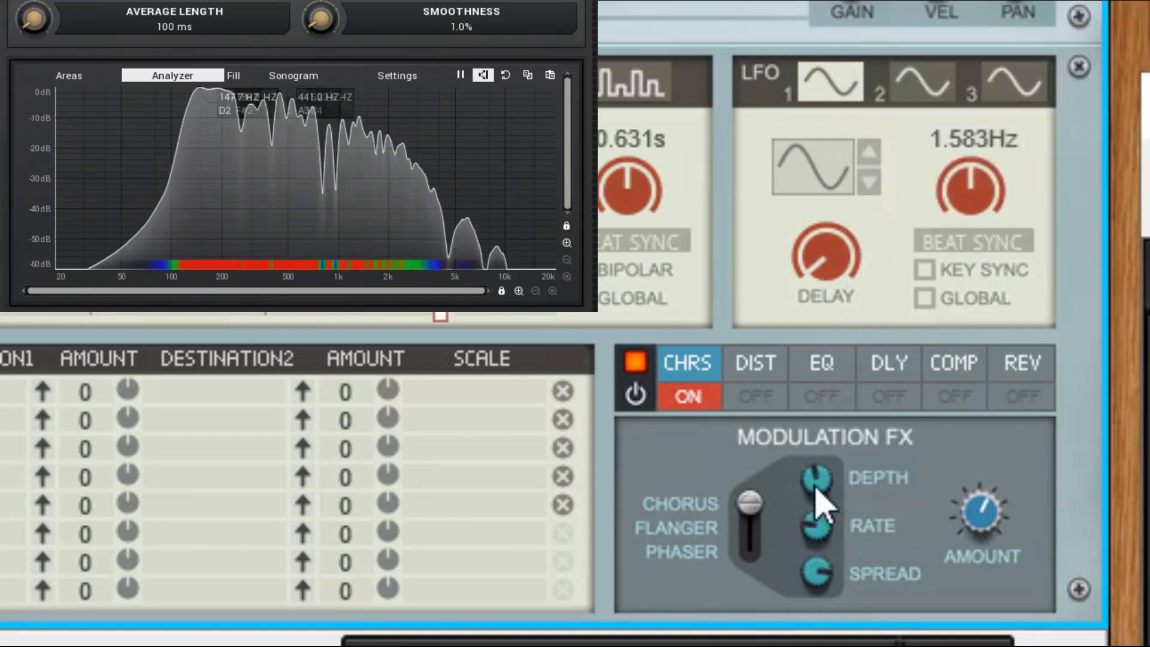
drag(824, 478, 828, 481)
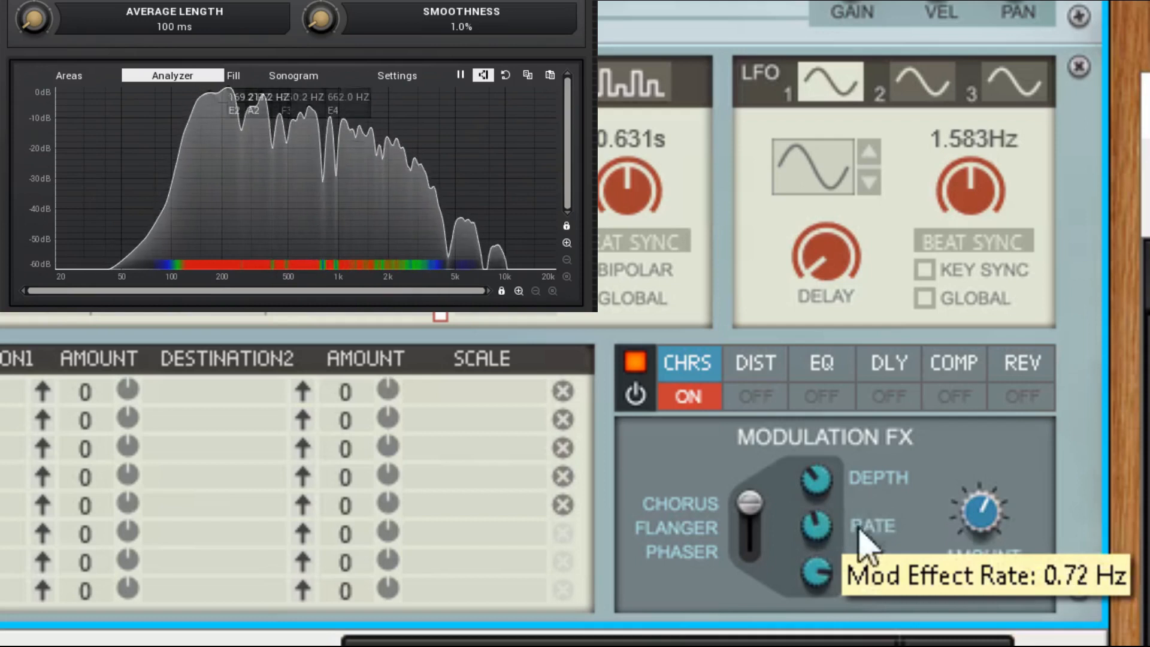
Set the chorus spread to 100% and the rate to 16.5 Hz, then lower the depth and rate to minimum
drag(812, 568, 819, 593)
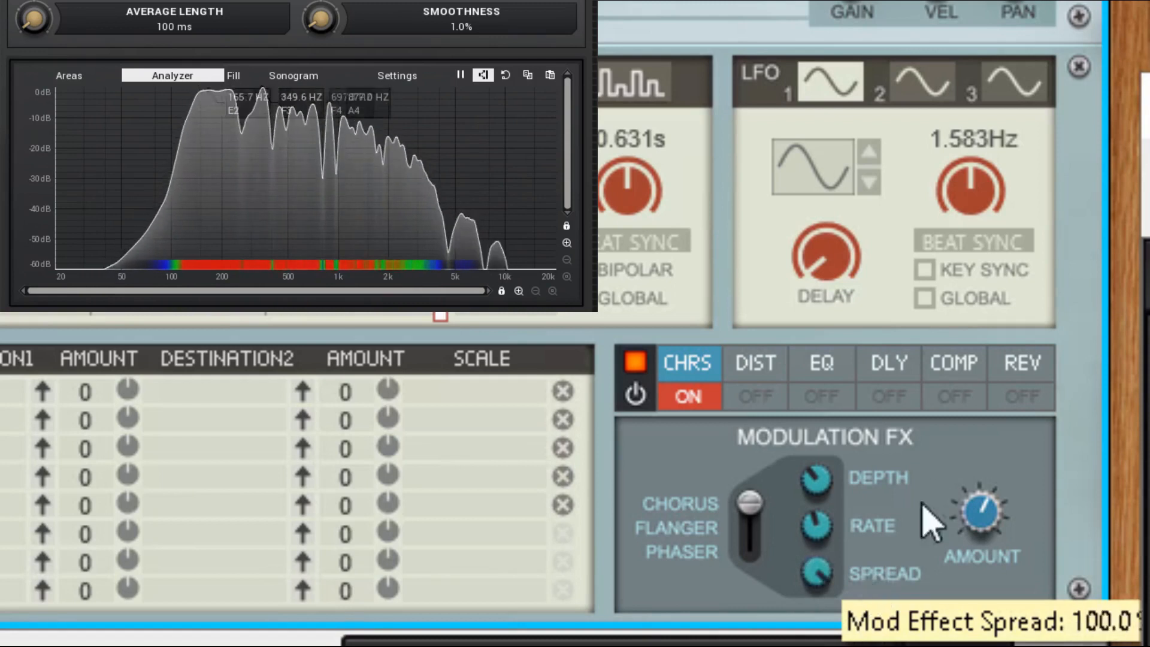
drag(815, 566, 815, 593)
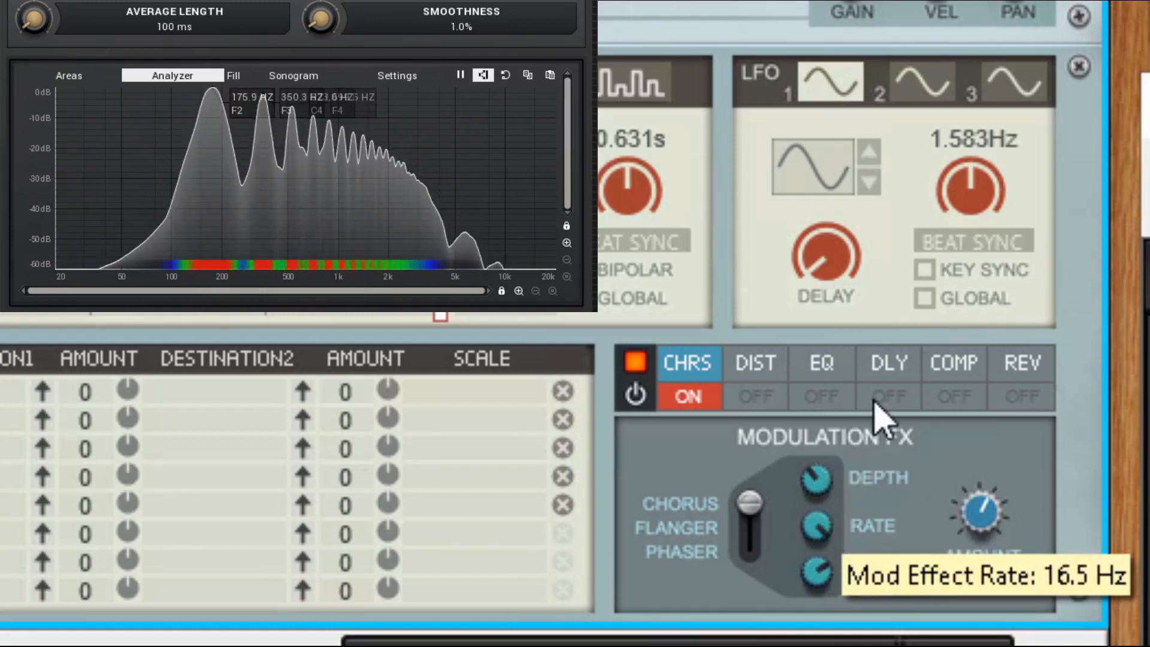
drag(875, 408, 862, 599)
Raise the chorus depth and rate from their low settings to maximum, and turn the effect amount fully up
mouse_move(819, 479)
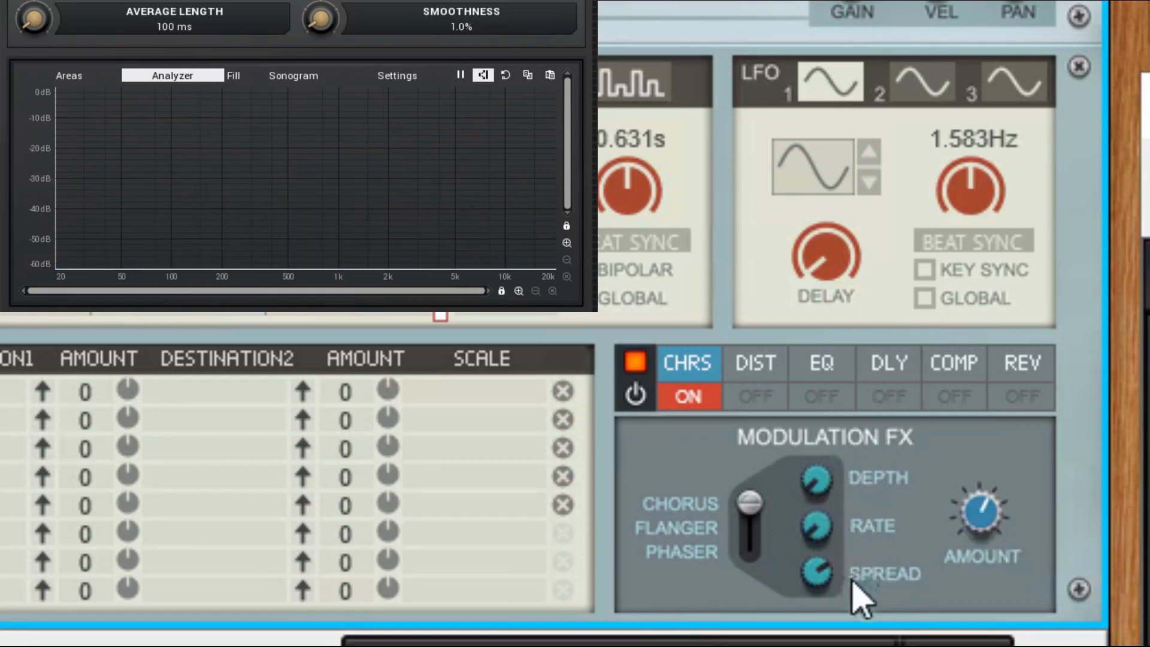
mouse_move(827, 507)
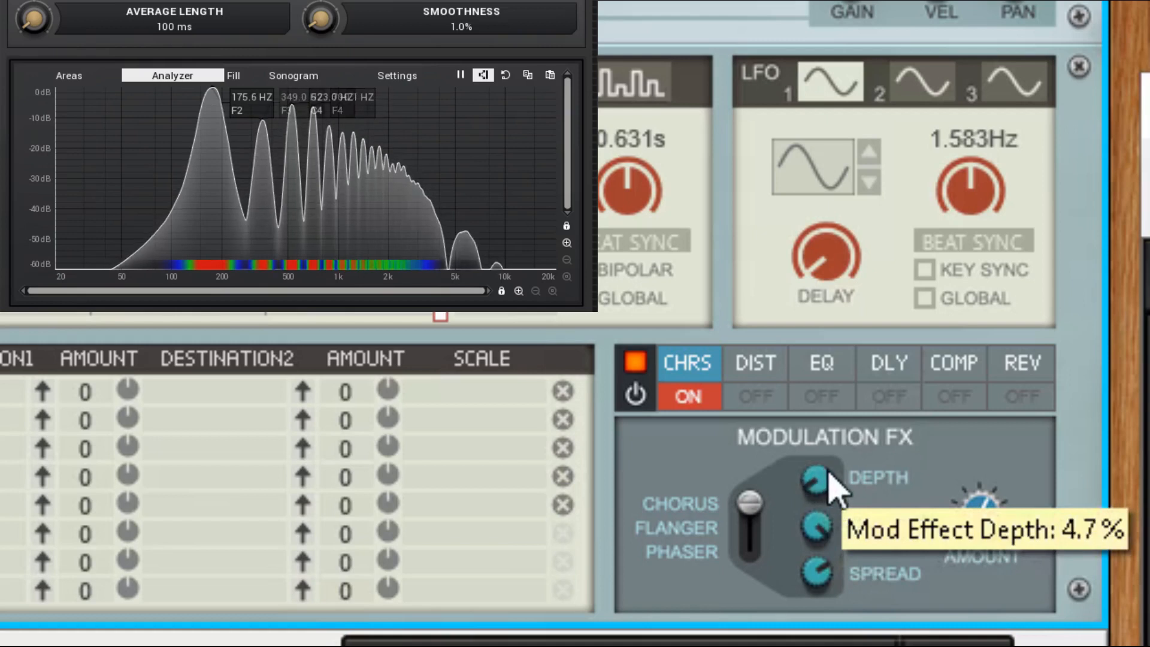
drag(838, 453, 912, 344)
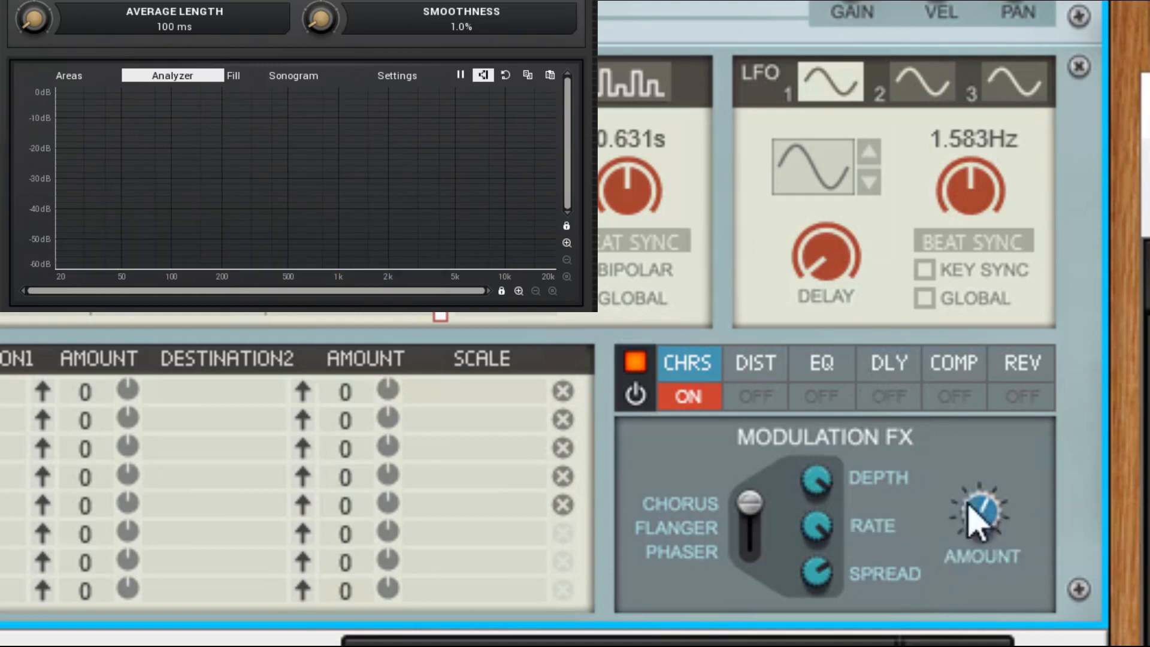
drag(985, 527, 1030, 449)
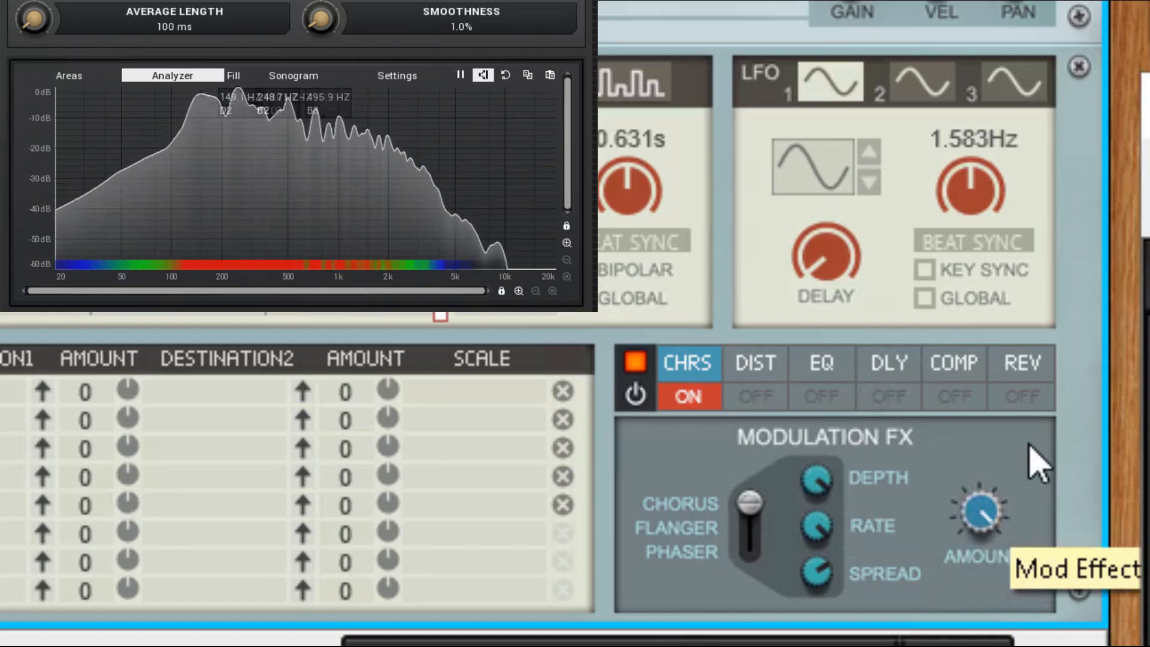
Switch the modulation effect to FLANGER, vary its spread, and drop the depth to 0% before raising it partway
click(749, 528)
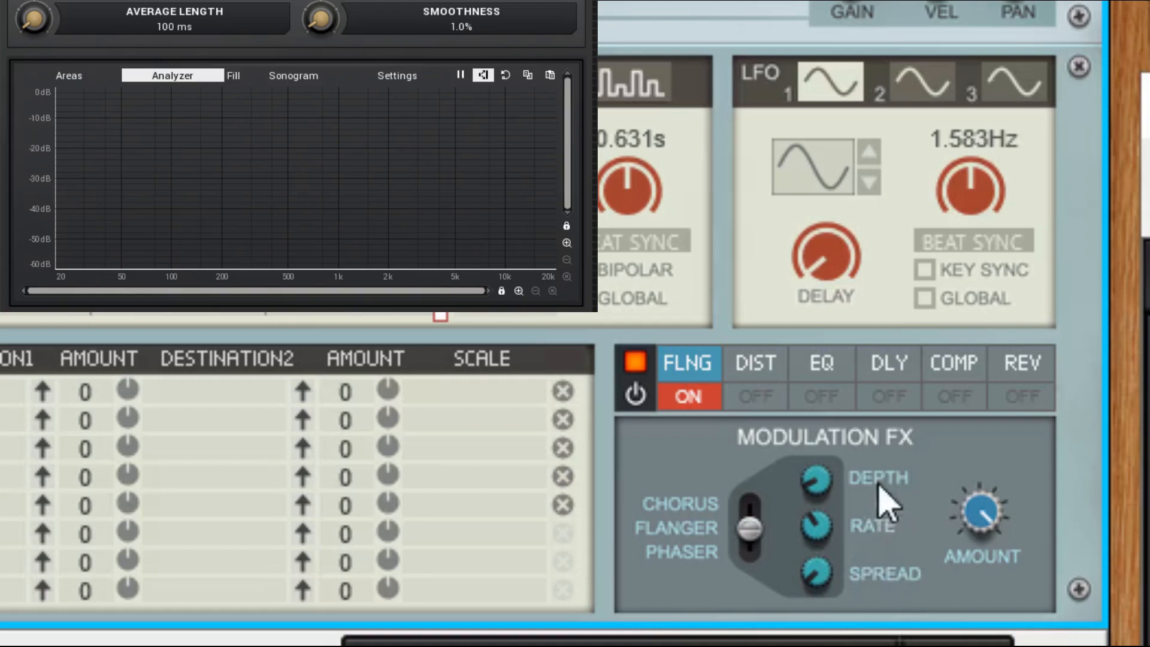
drag(826, 572, 855, 610)
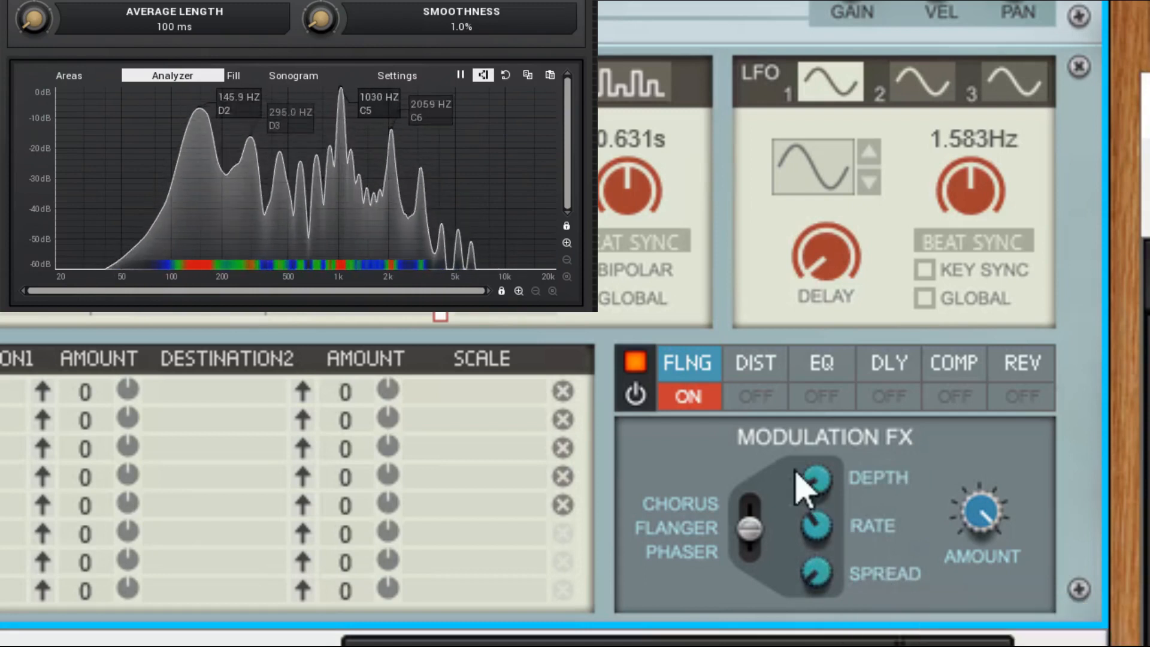
drag(822, 579, 826, 536)
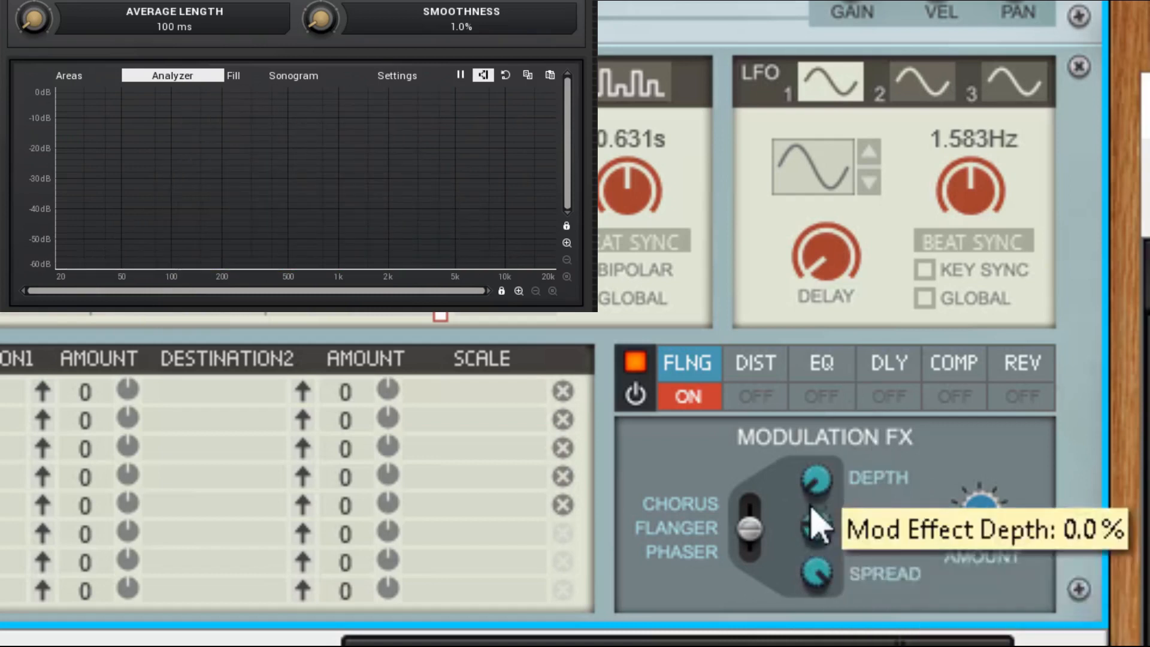
drag(816, 602, 829, 560)
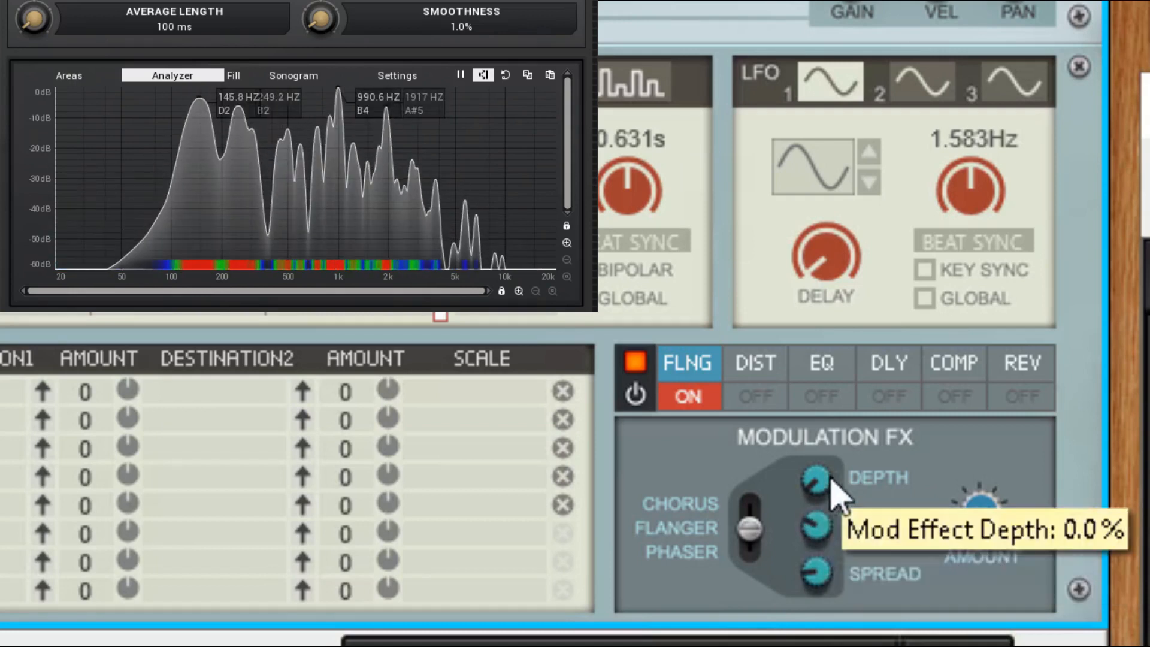
drag(826, 477, 847, 457)
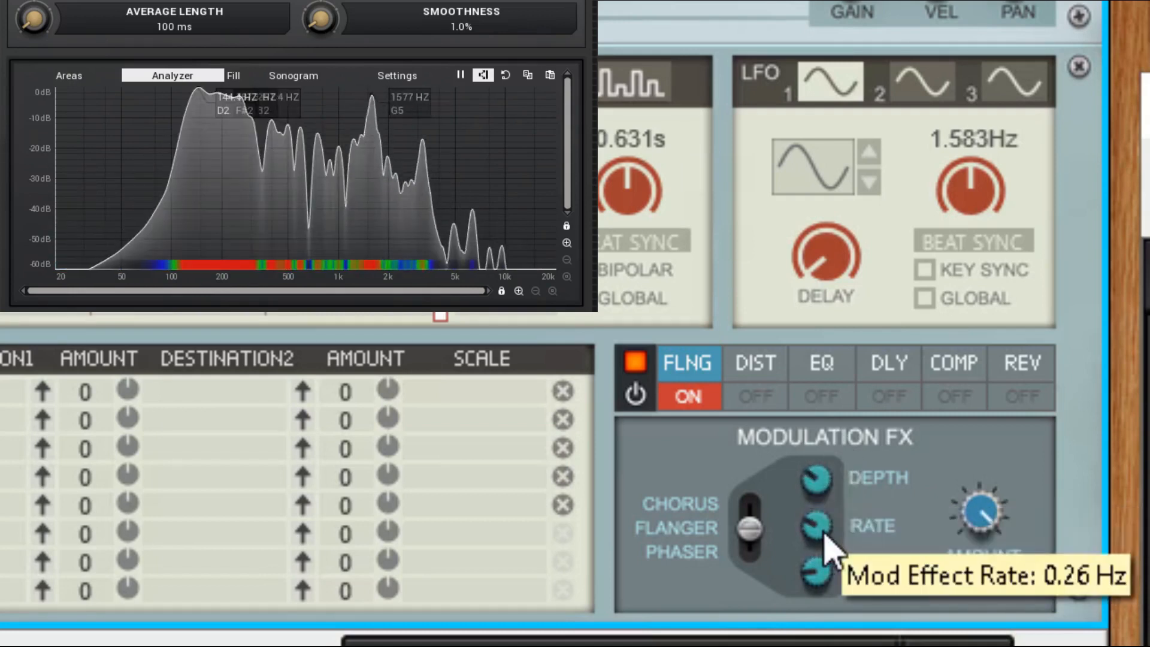
Set the flanger rate to 0.40 Hz and down to 0.06 Hz, increase the depth, and bring the rate to about midway
drag(838, 503, 976, 512)
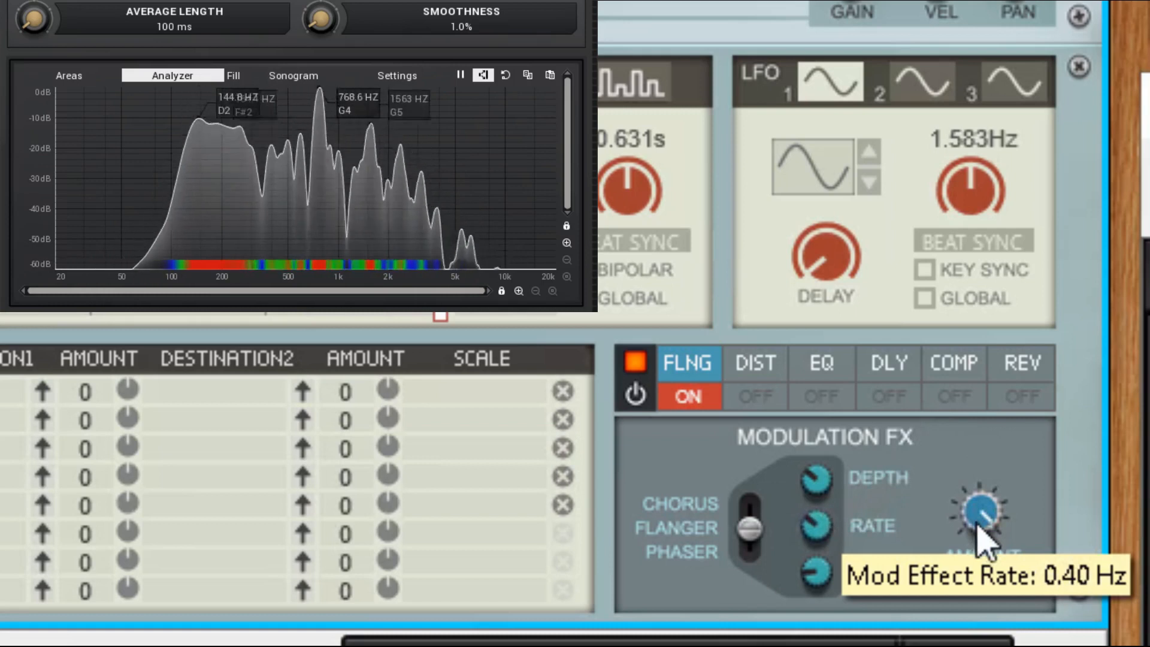
drag(977, 541, 978, 614)
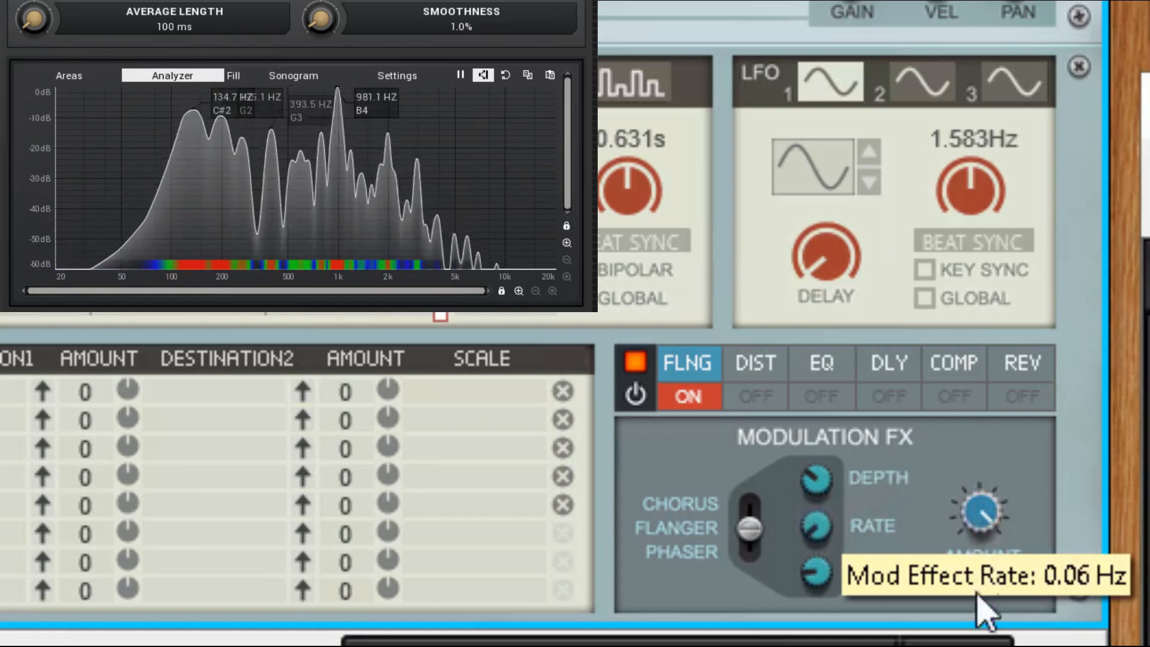
drag(833, 484, 951, 422)
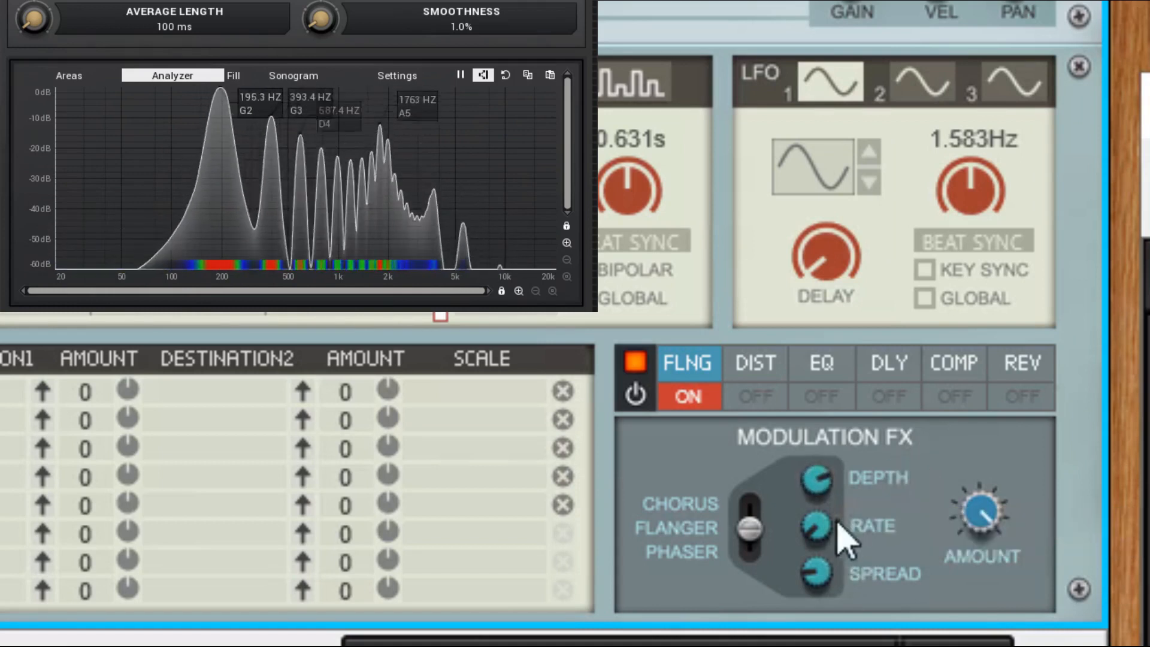
drag(830, 527, 869, 471)
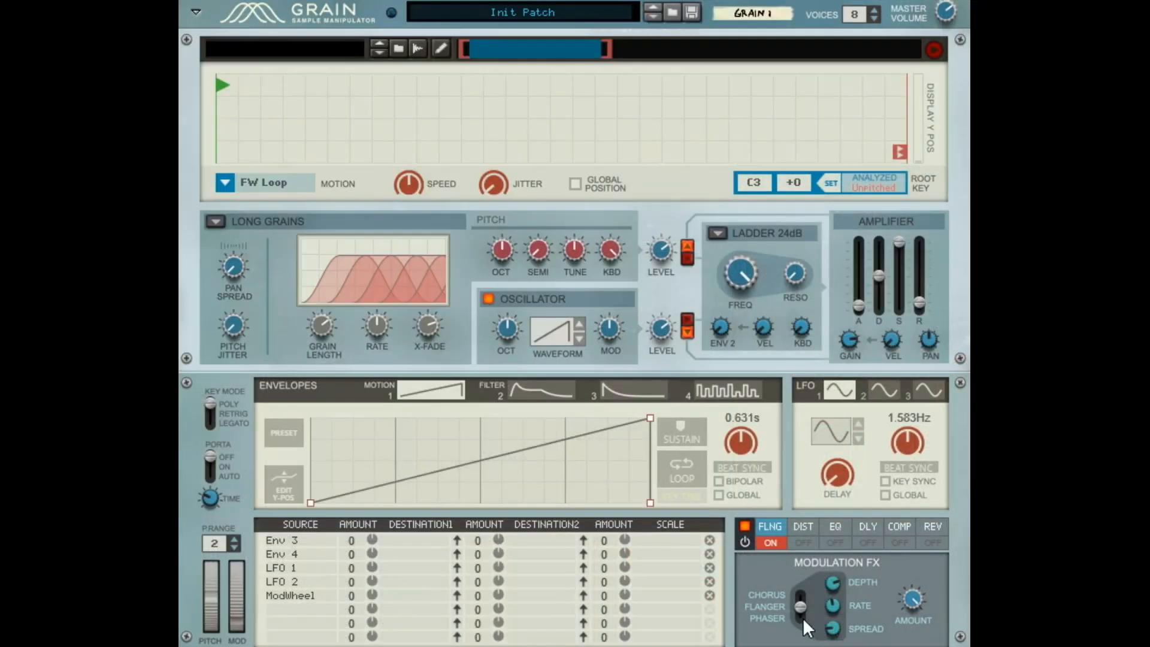
Switch the modulation effect to PHASER, increase its depth and spread, and raise the rate to 0.73 Hz and on to about midway
click(800, 617)
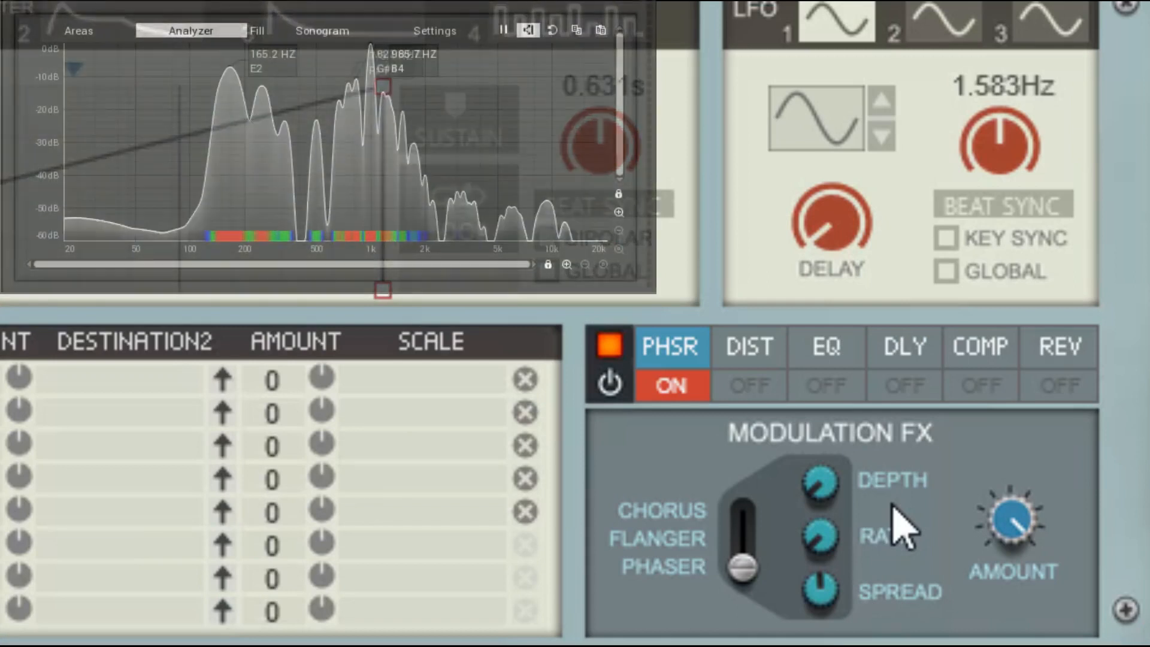
drag(839, 462, 887, 395)
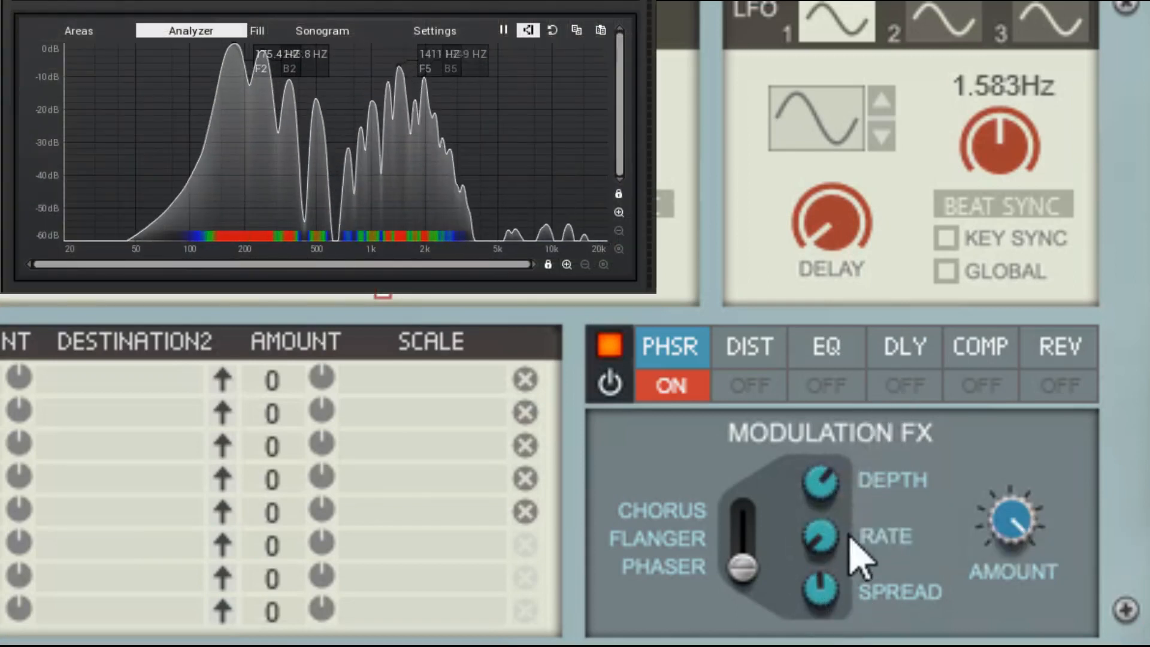
drag(839, 527, 872, 484)
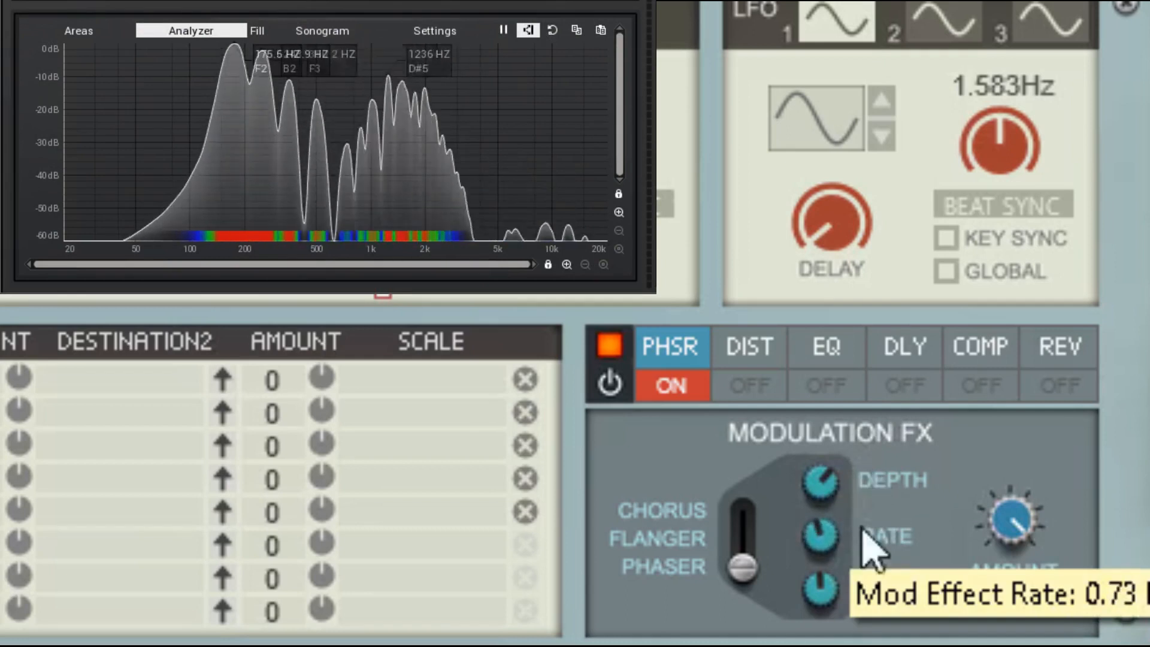
drag(842, 559, 850, 552)
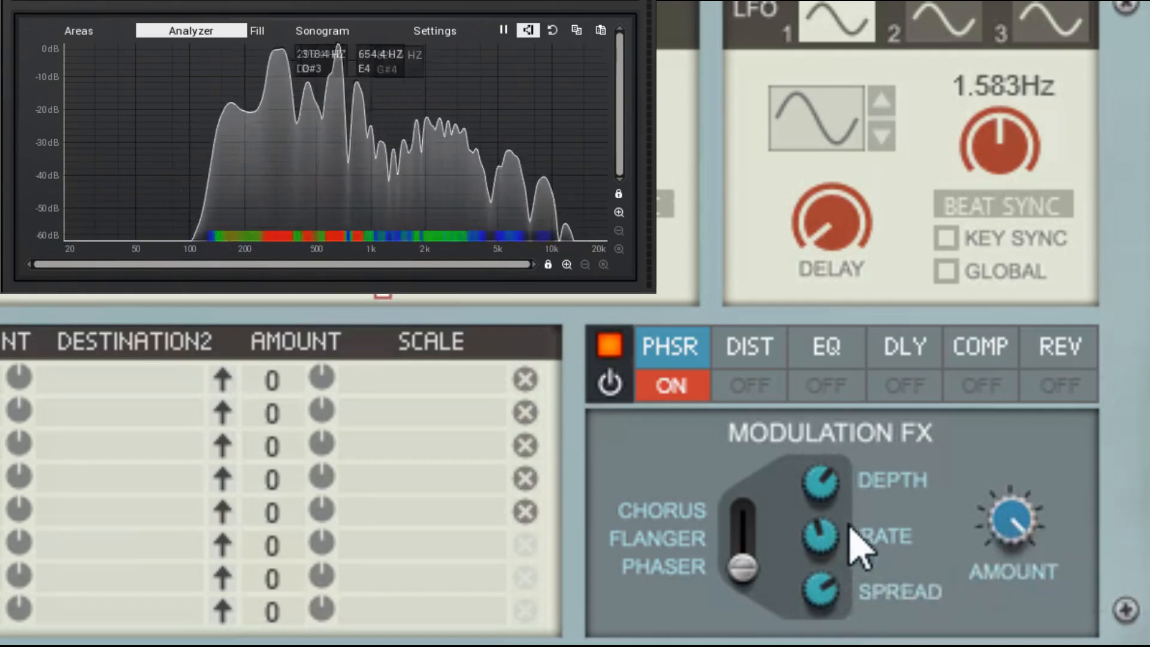
drag(830, 525, 843, 524)
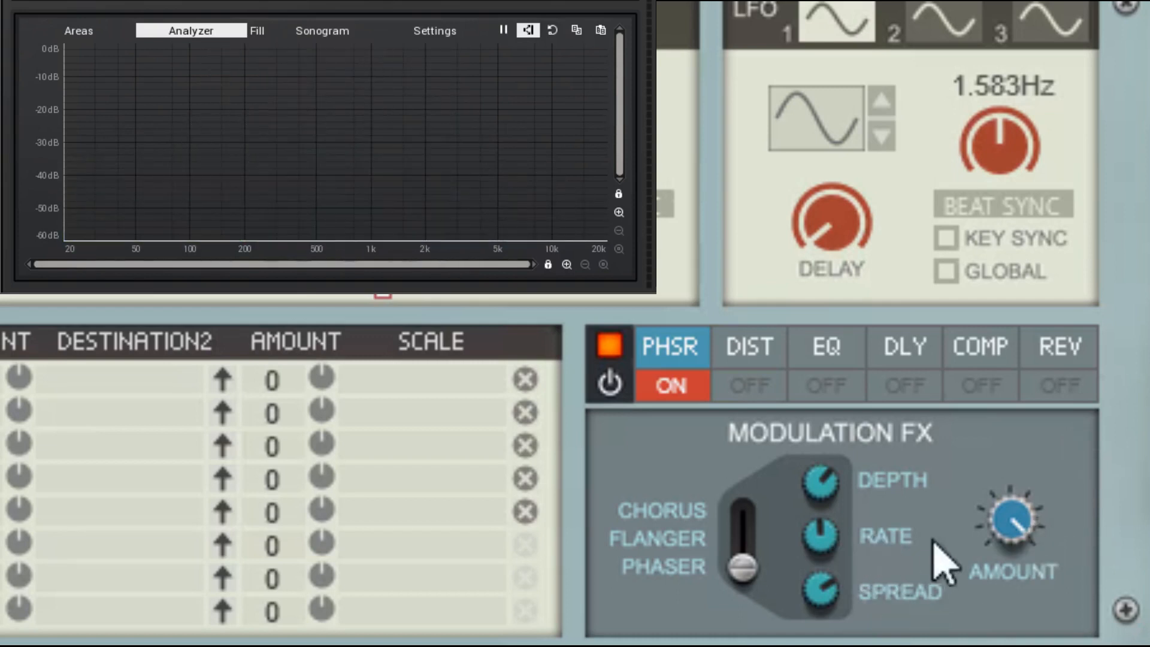
Reduce the phaser amount below half, return it to maximum, and turn the phaser off
drag(1020, 509, 1020, 611)
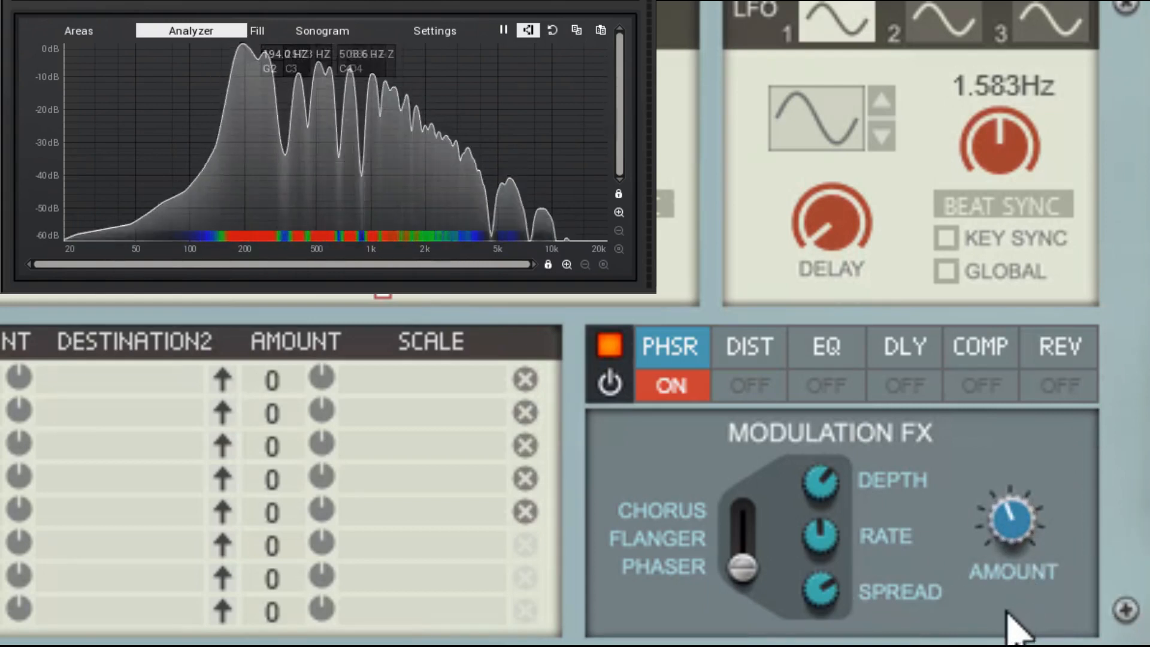
drag(1023, 560, 1030, 476)
click(665, 386)
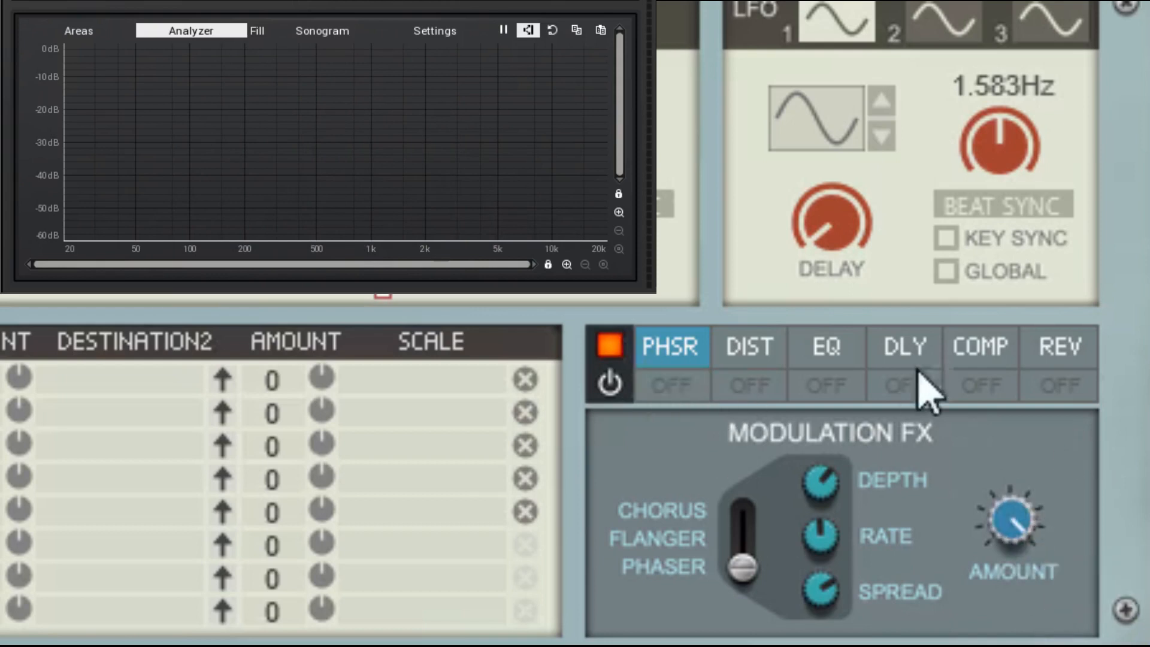
Show the compressor, set its attack to minimum and turn it on, adjusting the threshold, ratio, release and attack
click(976, 365)
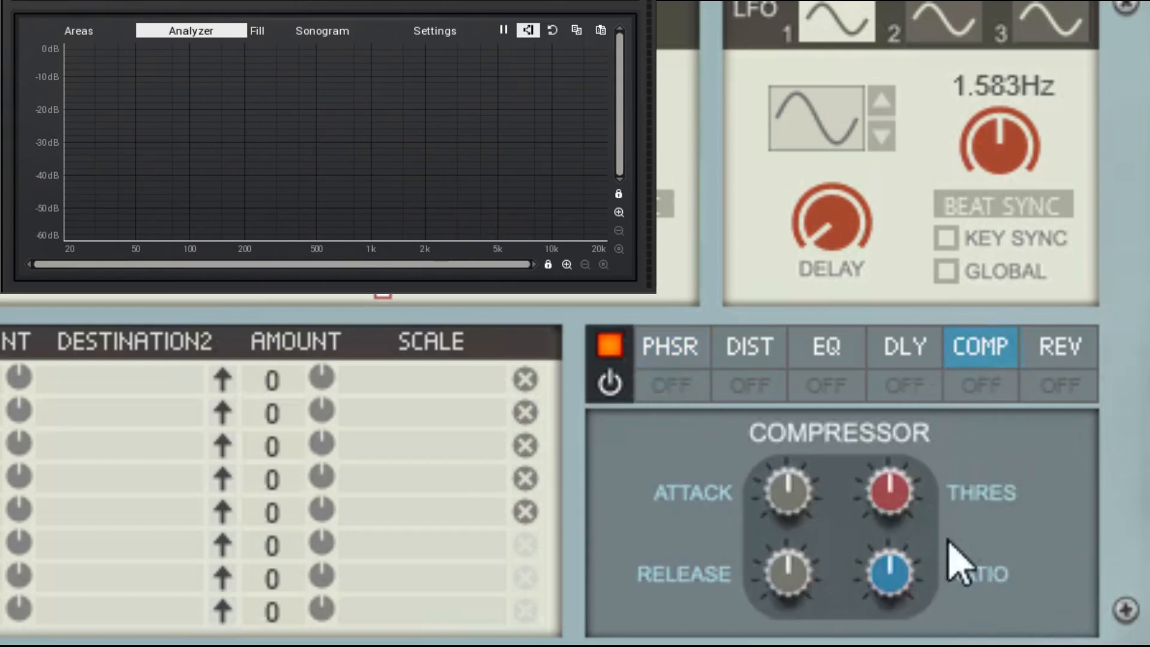
drag(803, 503, 803, 551)
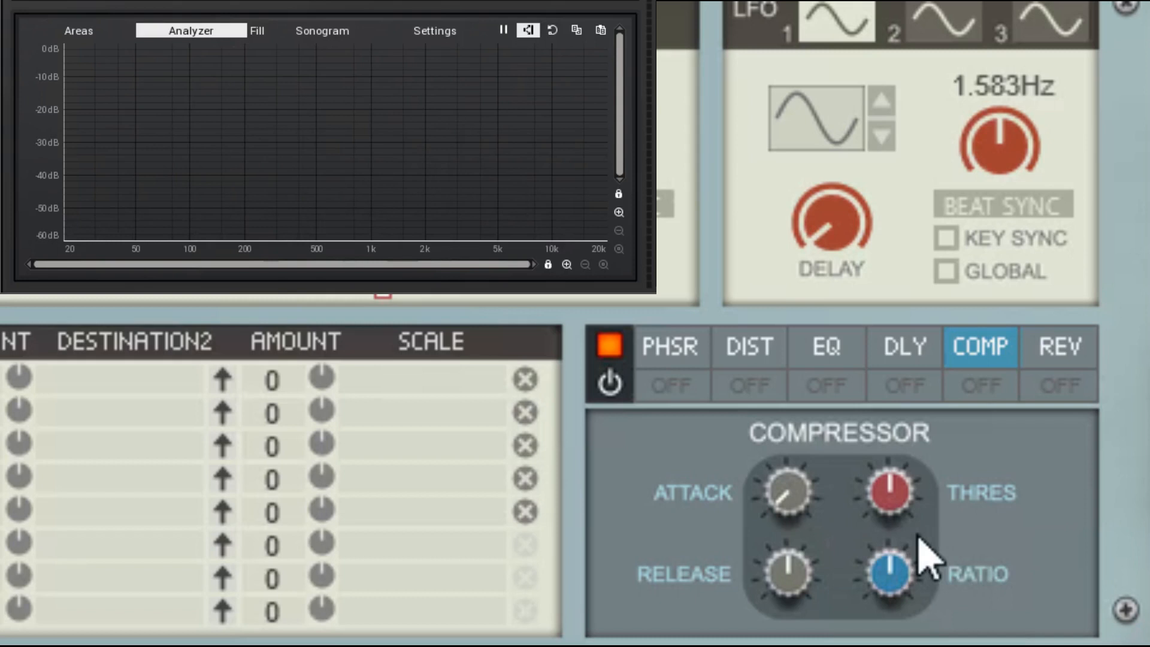
click(994, 387)
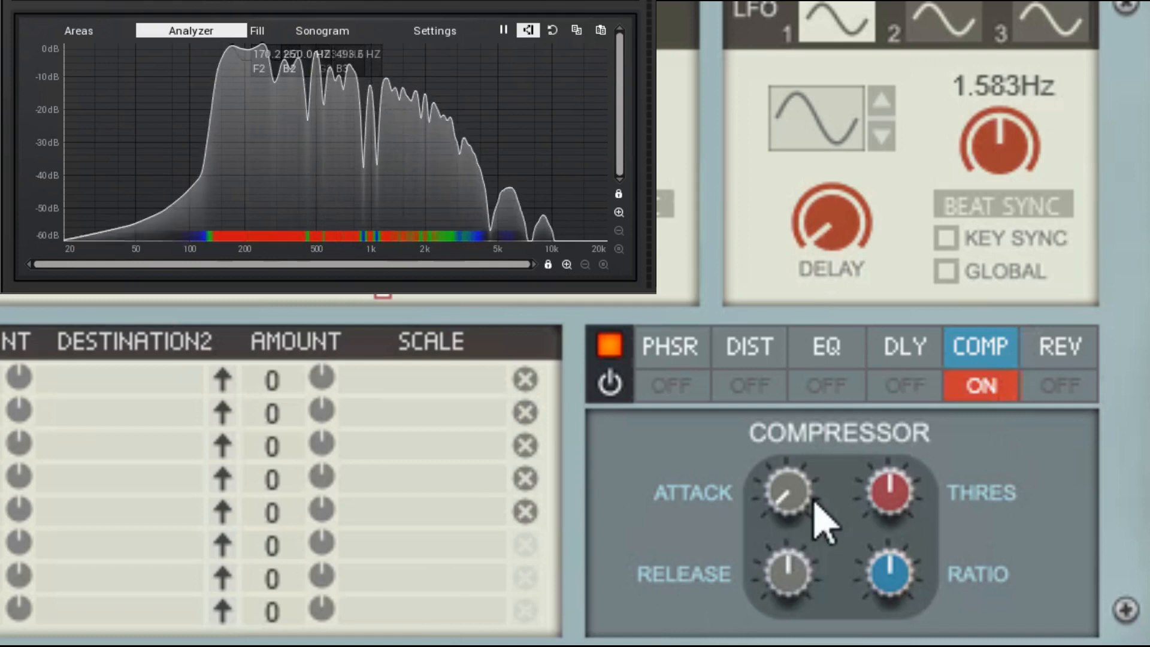
drag(915, 458, 948, 472)
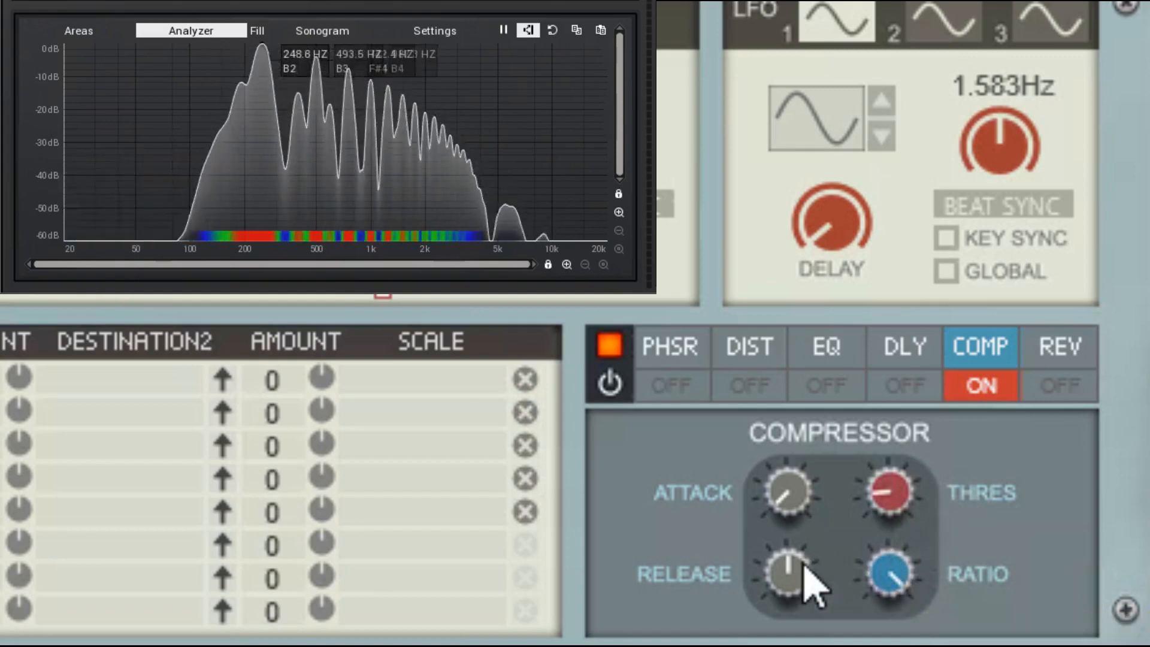
drag(804, 569, 847, 603)
drag(796, 522, 806, 500)
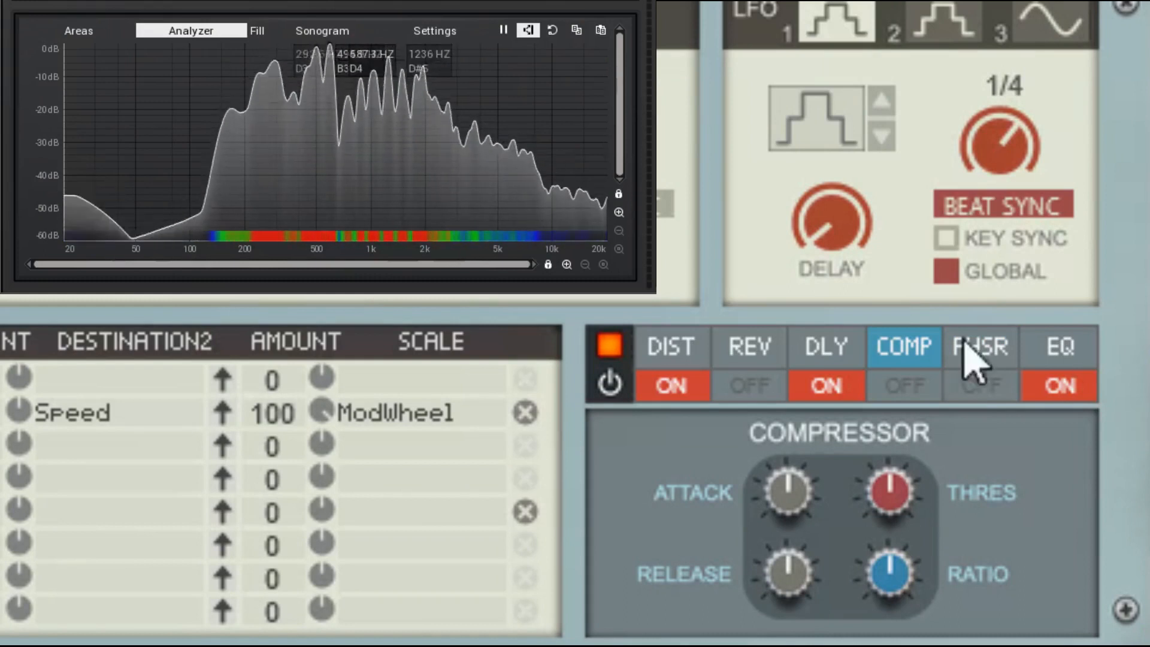
Turn on the compressor in the loaded patch, lower its attack and threshold, and try release times of 168 ms and 1.27 s
click(908, 385)
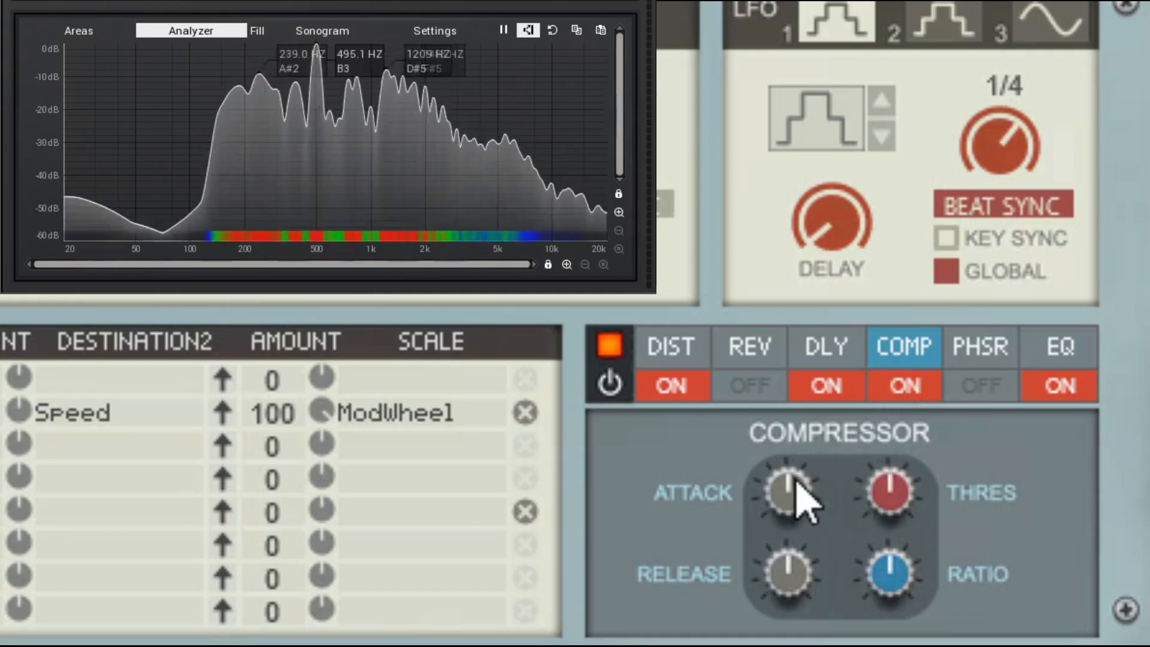
drag(799, 488, 818, 554)
drag(889, 500, 893, 547)
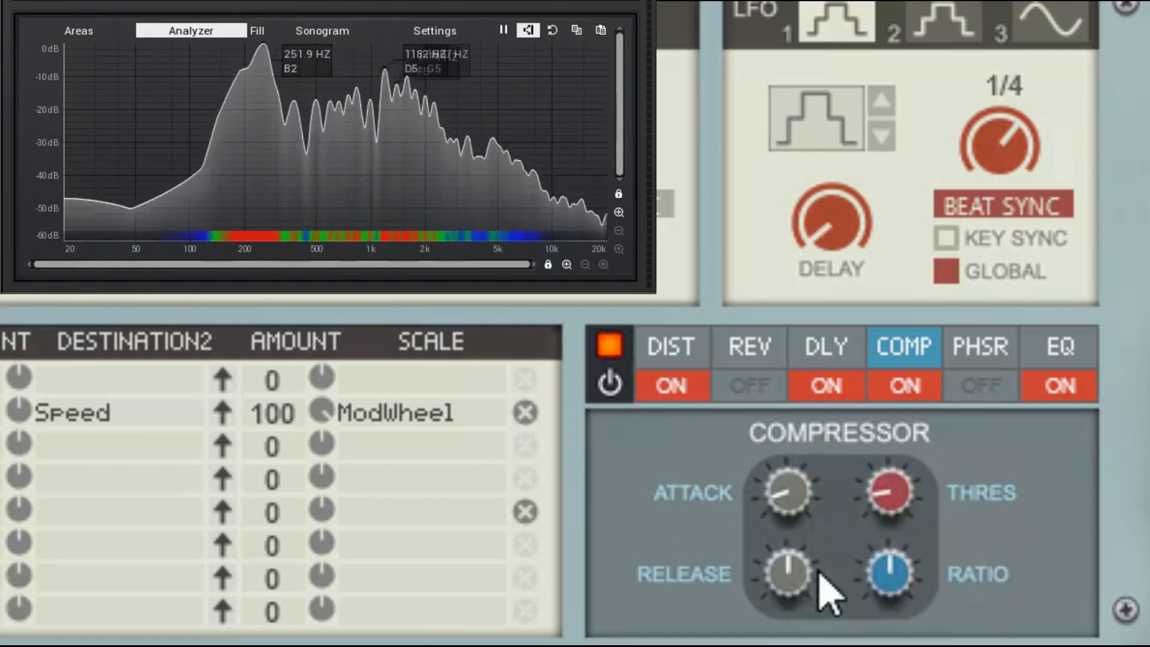
drag(799, 598, 801, 640)
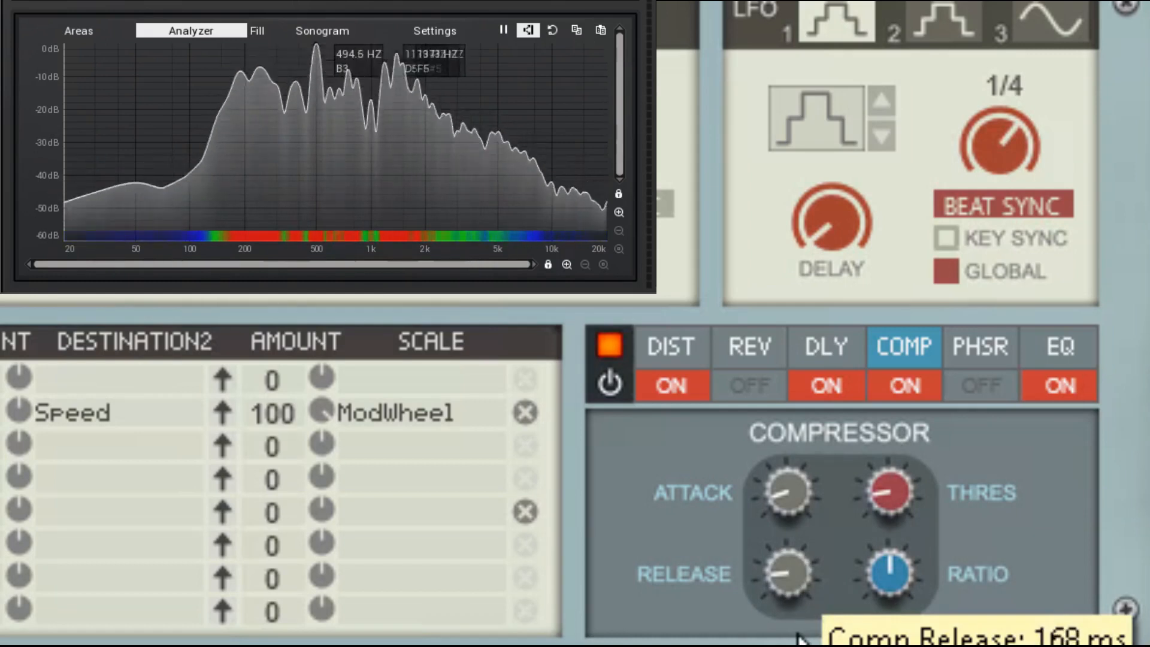
drag(817, 596, 822, 486)
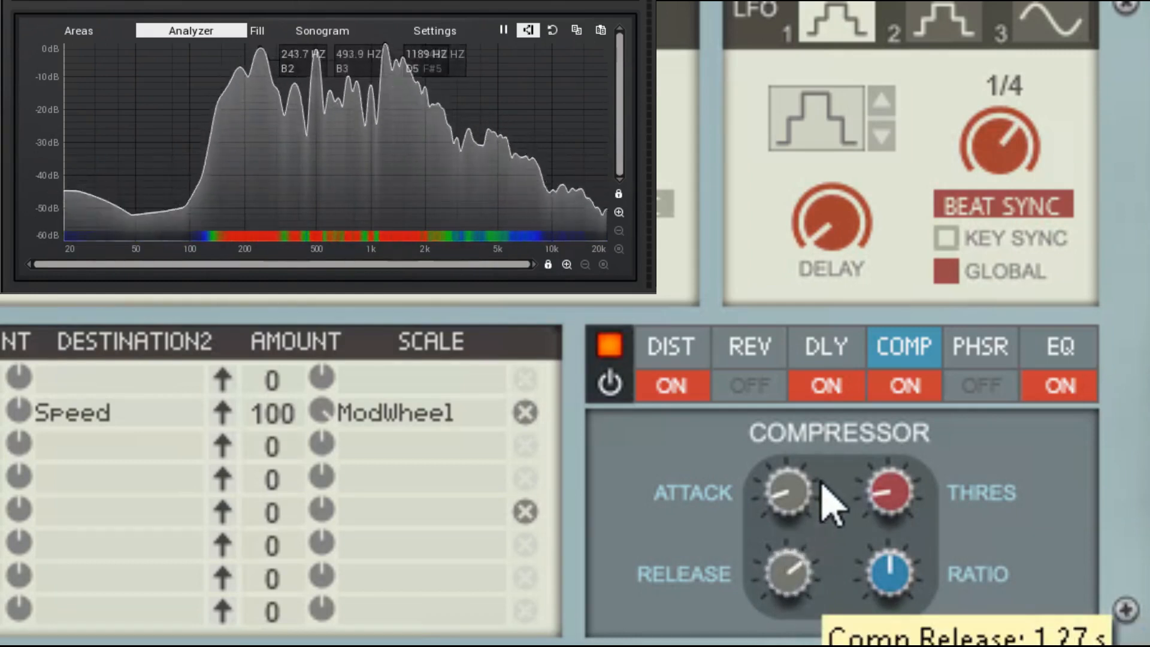
Increase the compressor ratio, sweep the threshold up and back down, and set the release to 400 ms
drag(885, 577, 903, 503)
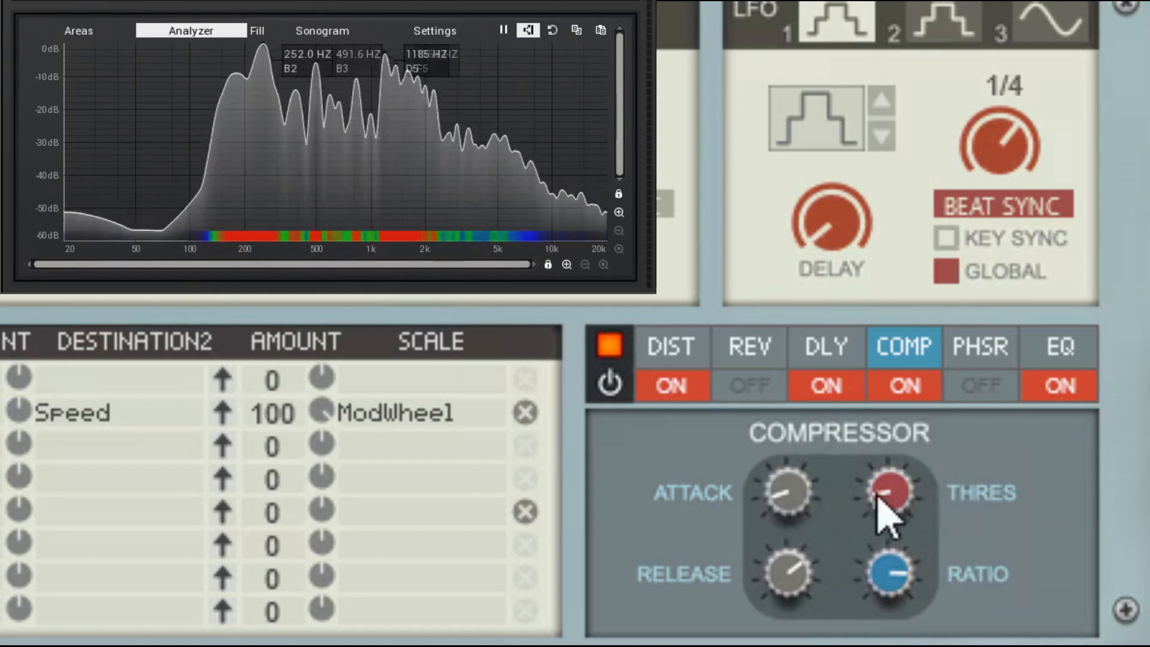
drag(886, 494, 949, 408)
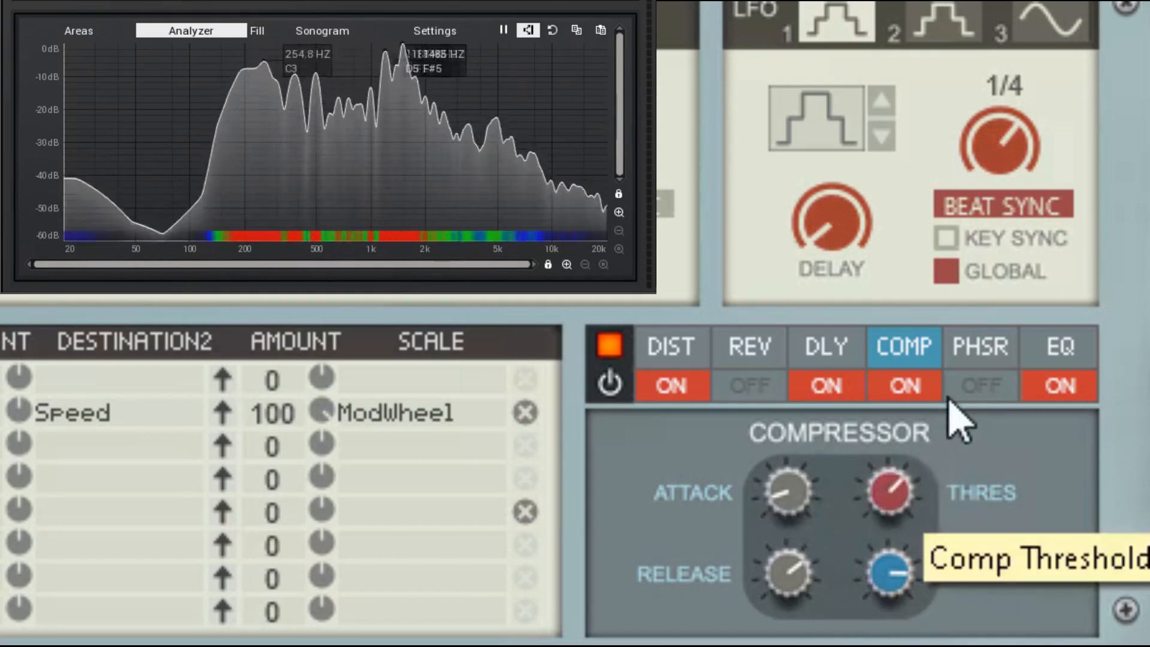
drag(911, 481, 930, 450)
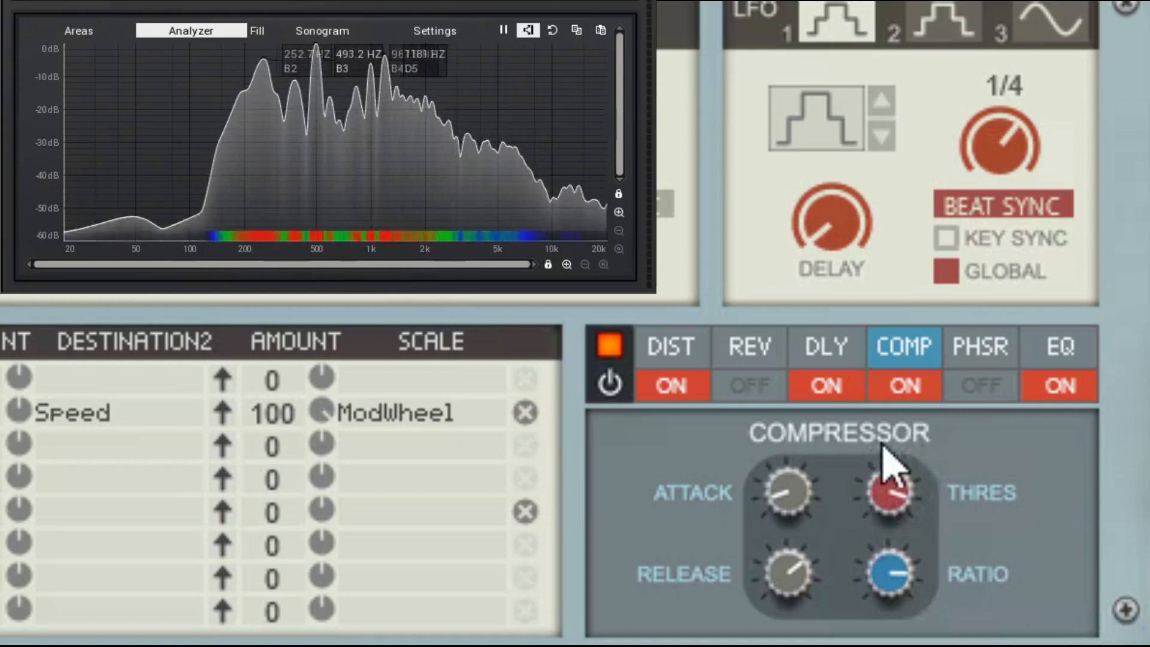
drag(909, 483, 912, 593)
drag(794, 585, 798, 612)
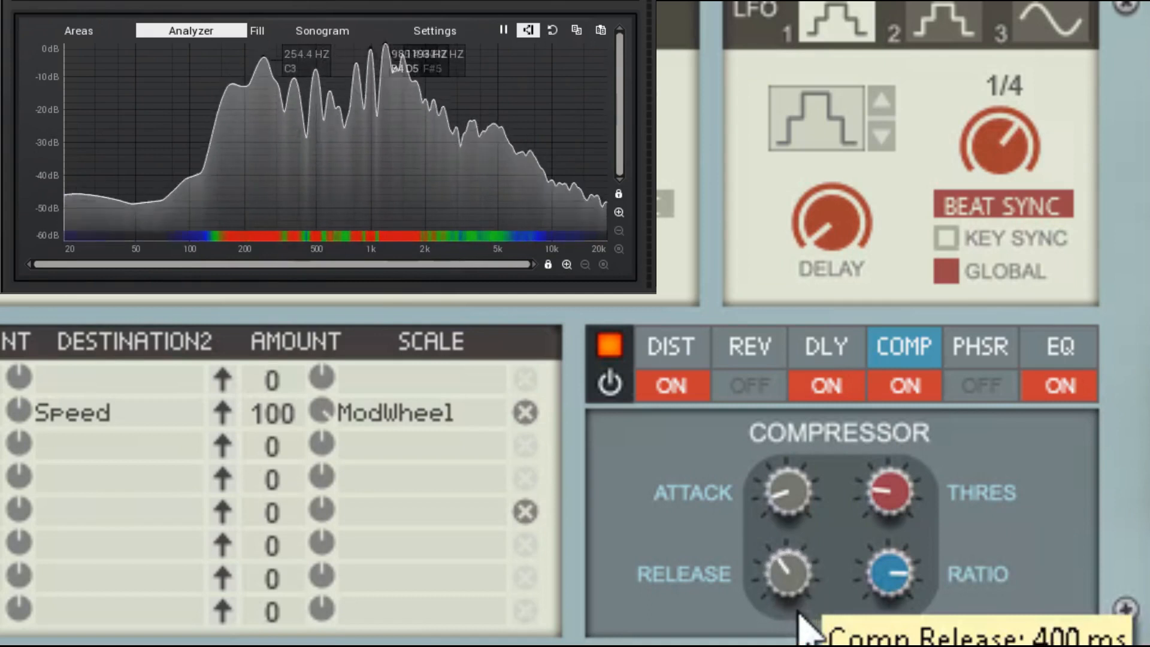